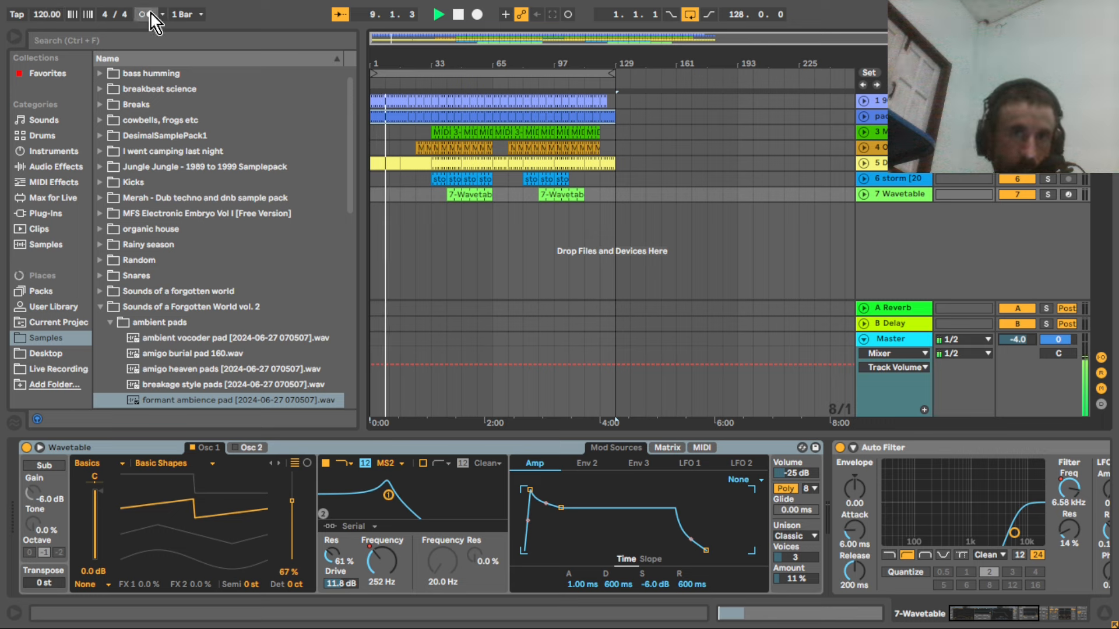
# Step: Play the existing arrangement from bar 33 and examine the pad track's device chain
pyautogui.click(432, 198)
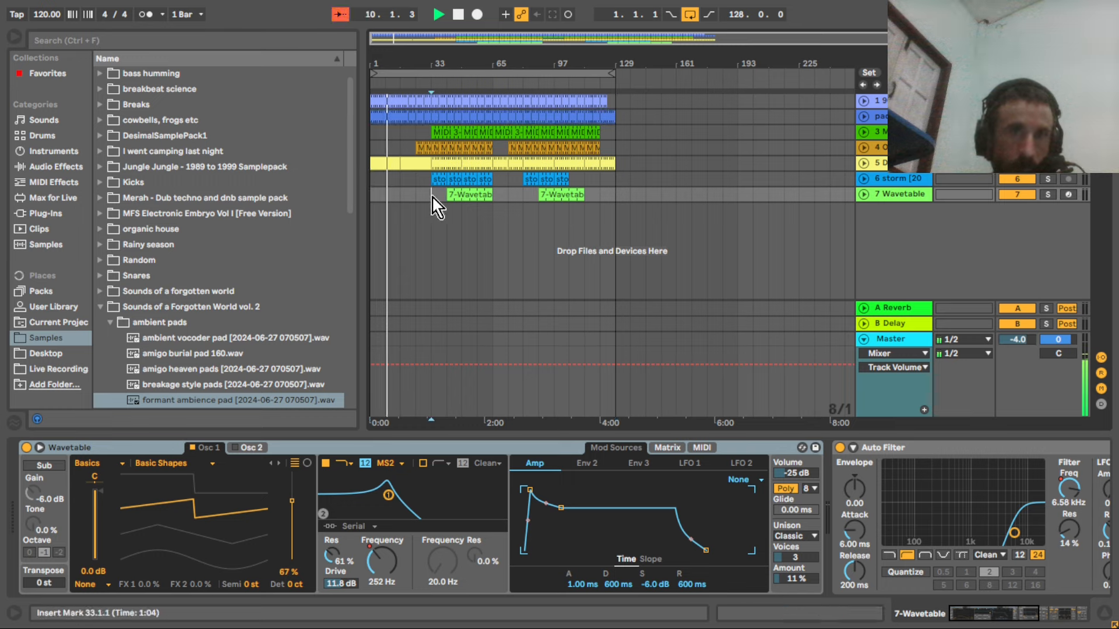
pyautogui.press('space')
pyautogui.press('space')
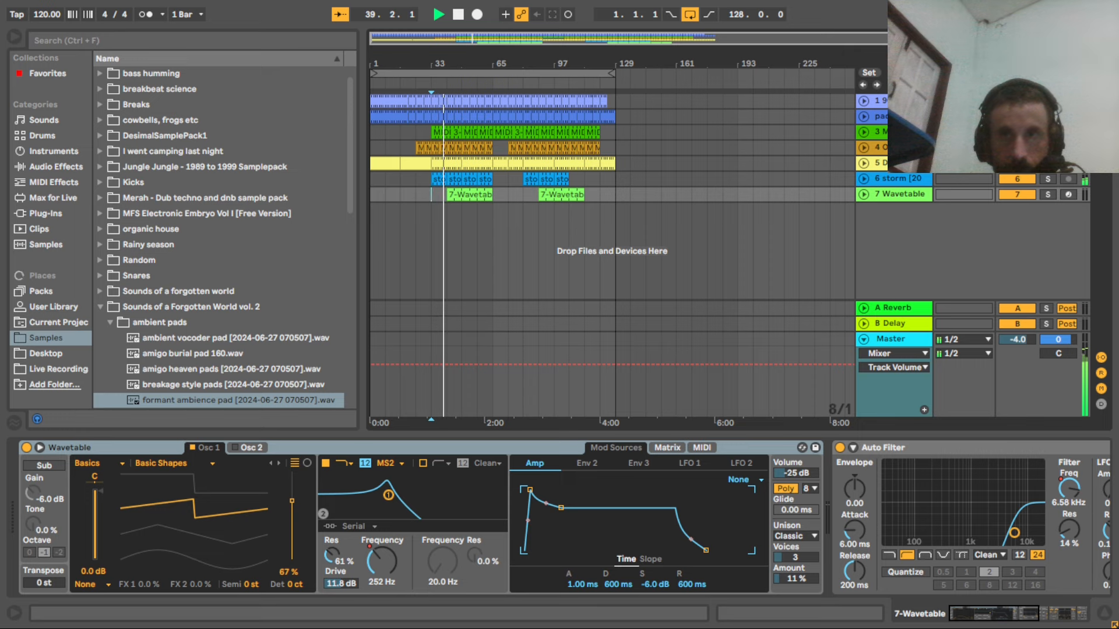
pyautogui.click(902, 117)
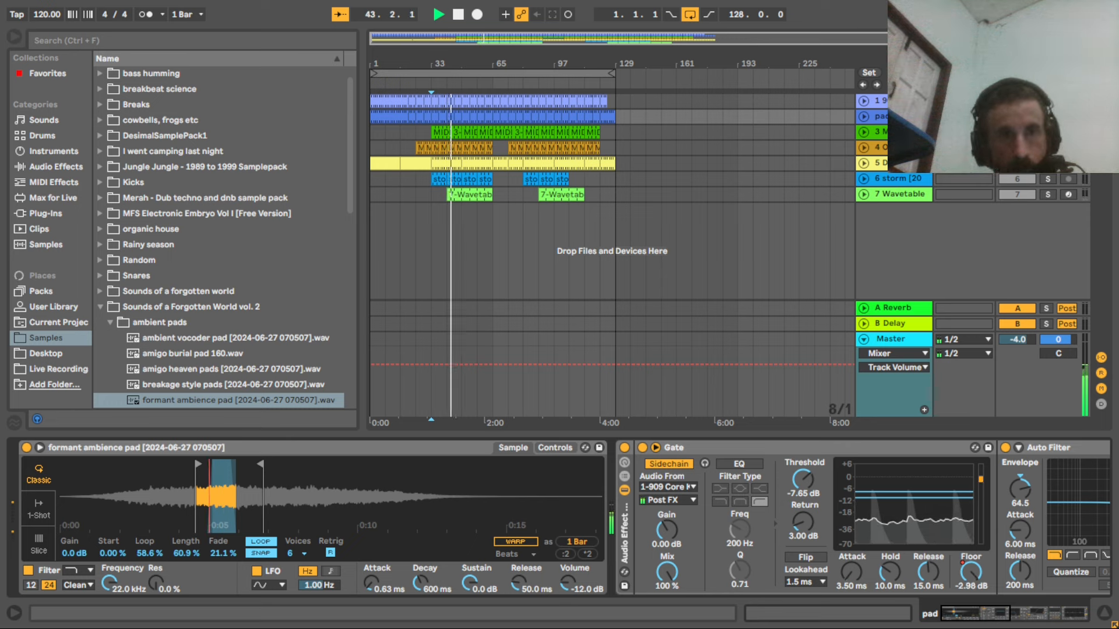
pyautogui.press('space')
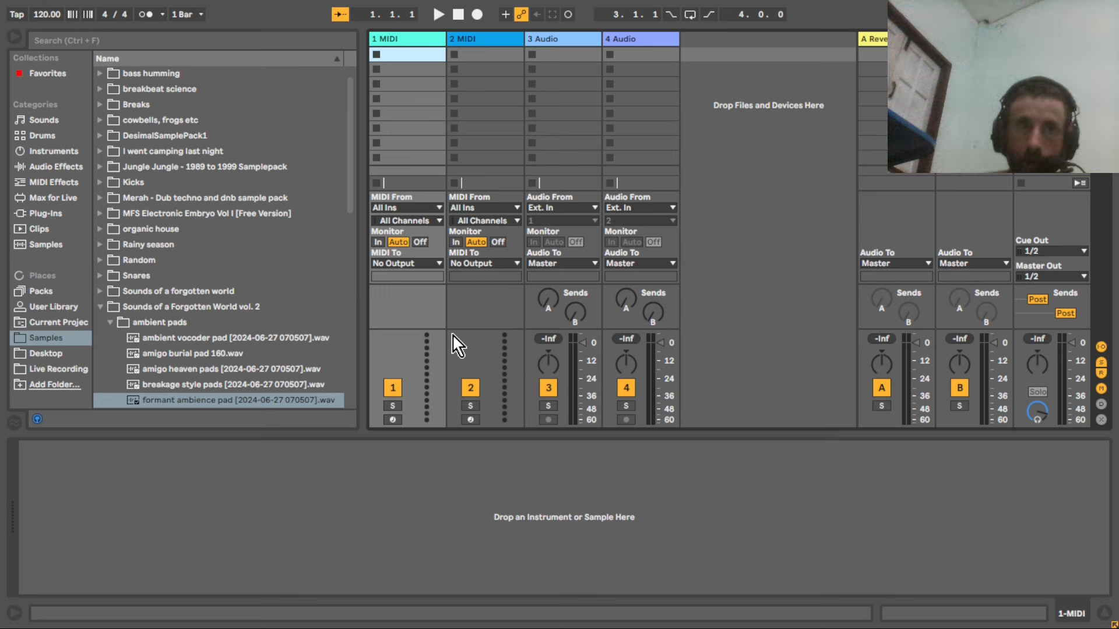
# Step: Load the Off World Strings preset from the Strings sounds onto the first MIDI track
pyautogui.click(65, 124)
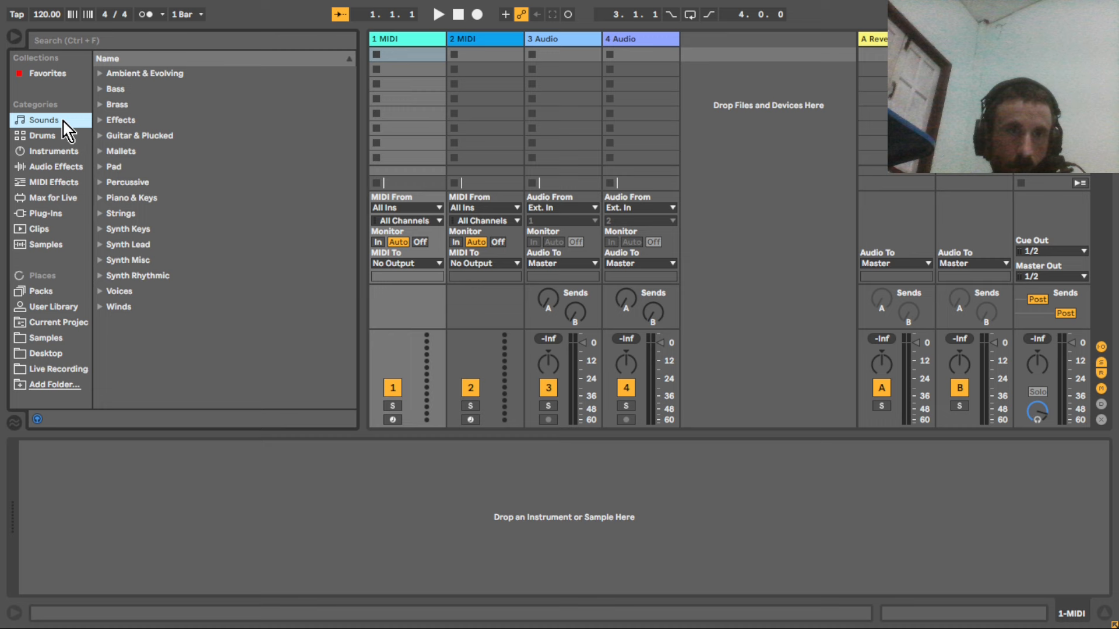
pyautogui.click(101, 214)
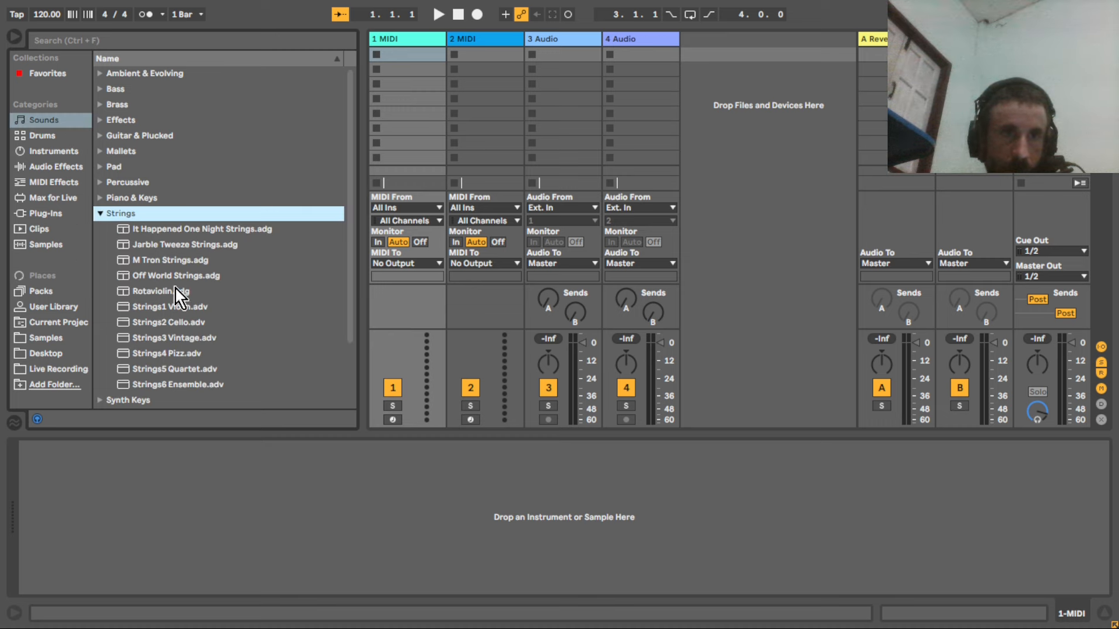
pyautogui.moveTo(168, 281); pyautogui.dragTo(194, 460)
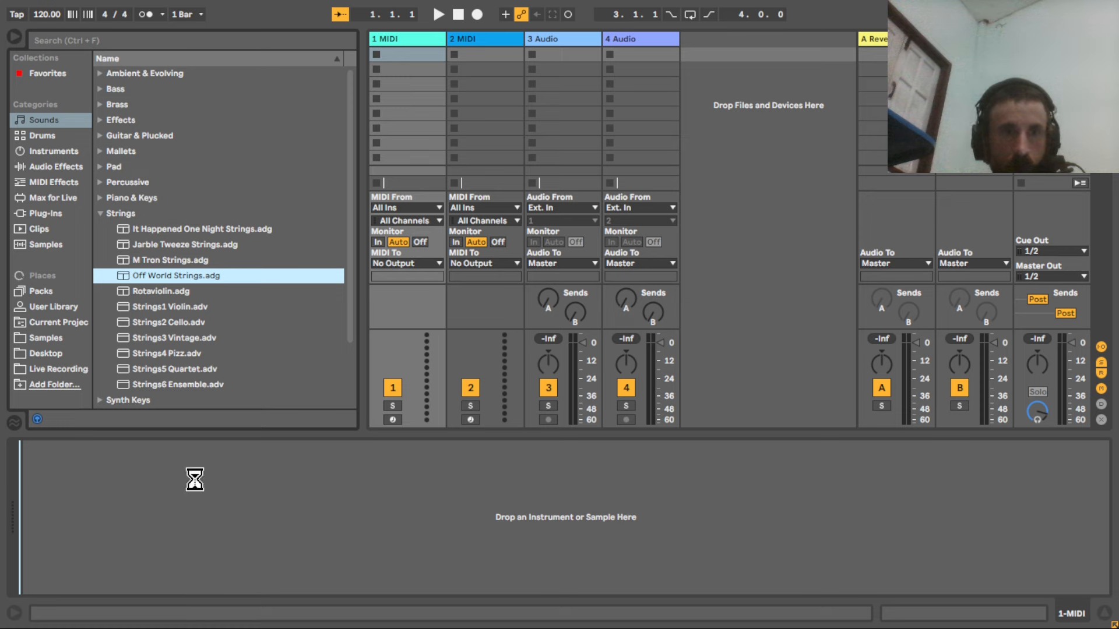
# Step: Create a MIDI clip in the strings track's first slot and fill its one bar with a sustained C3 note
pyautogui.doubleClick(400, 55)
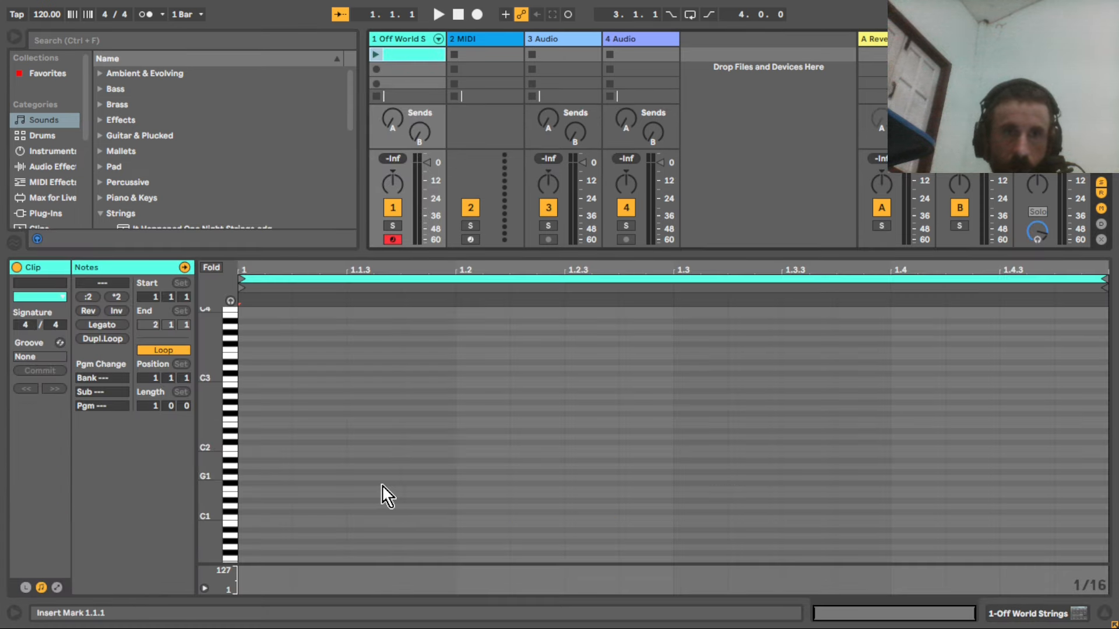
pyautogui.doubleClick(252, 380)
pyautogui.click(119, 327)
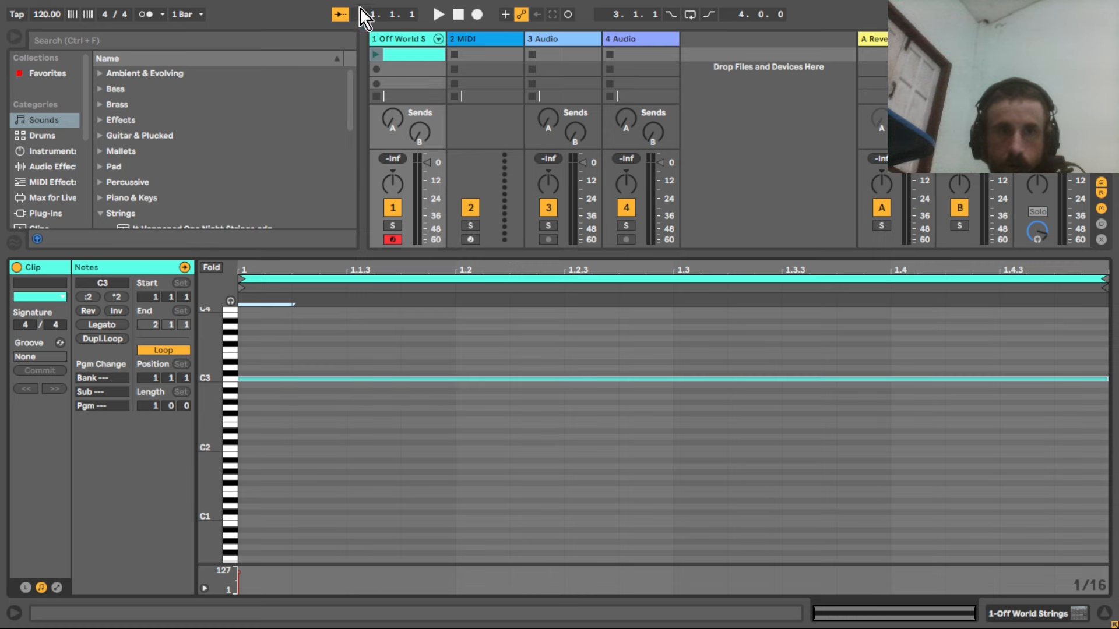
# Step: Launch the strings clip and raise the Off World Strings Bright control to 4.27
pyautogui.doubleClick(381, 42)
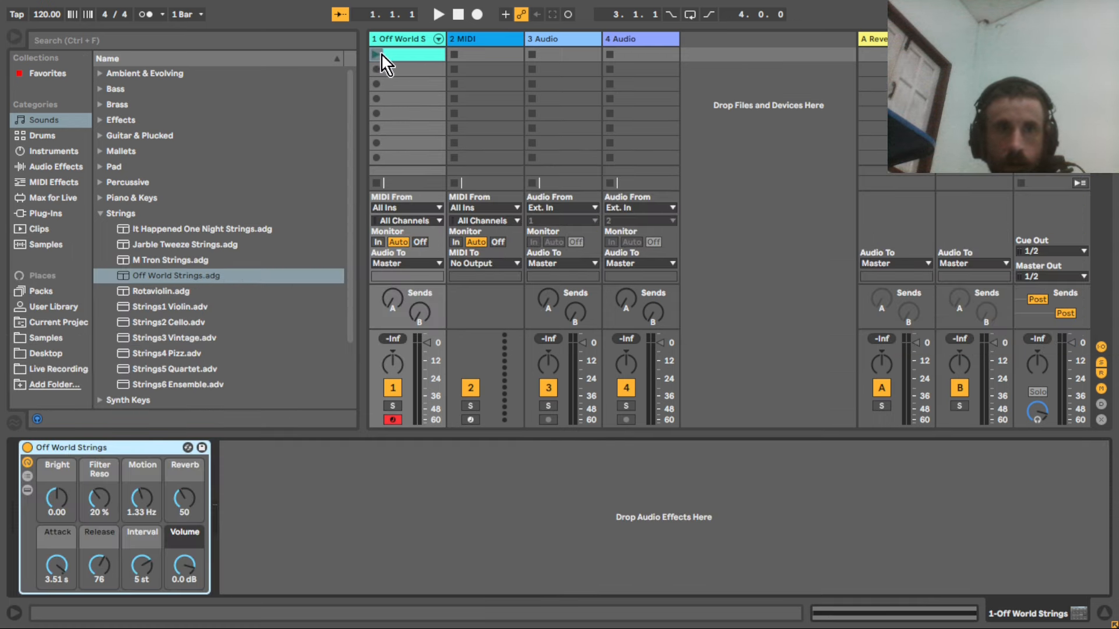
pyautogui.click(377, 54)
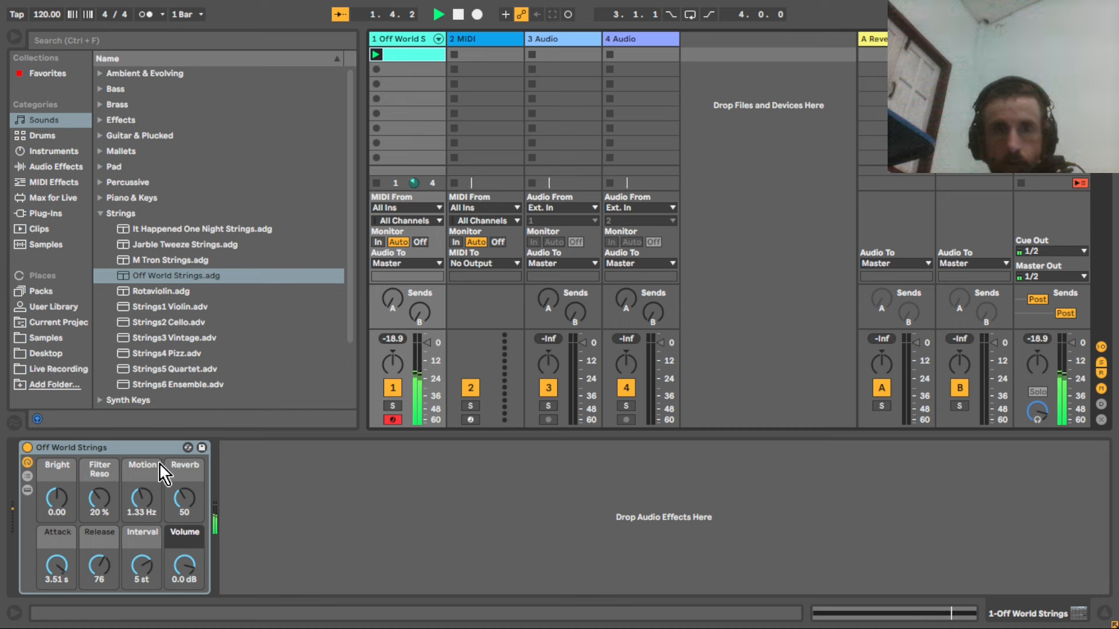
pyautogui.click(56, 498)
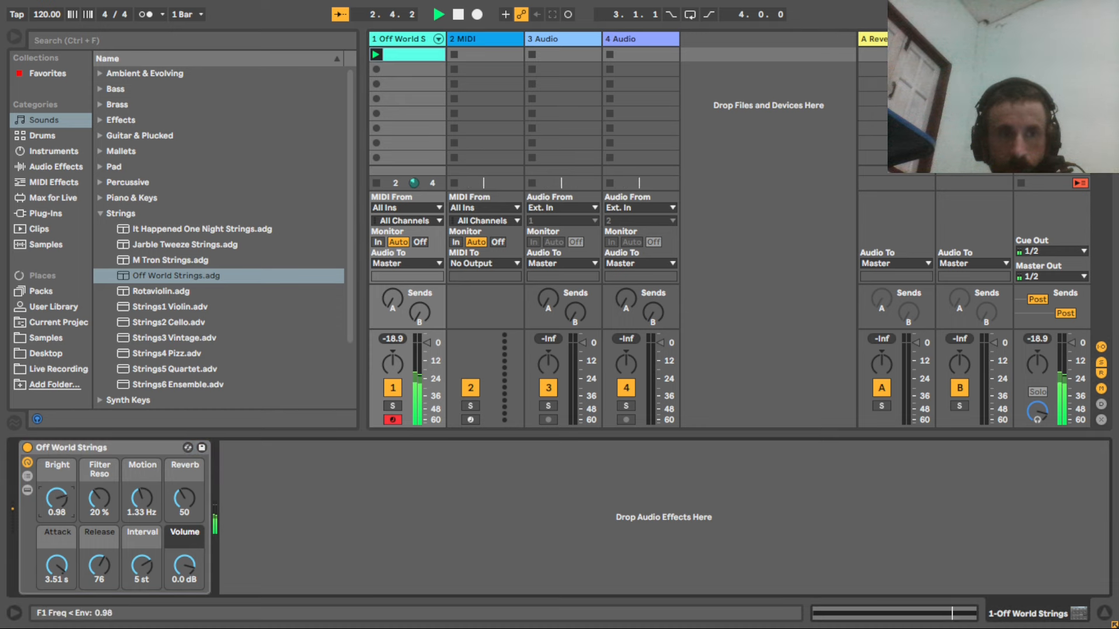
pyautogui.moveTo(56, 498); pyautogui.dragTo(56, 483)
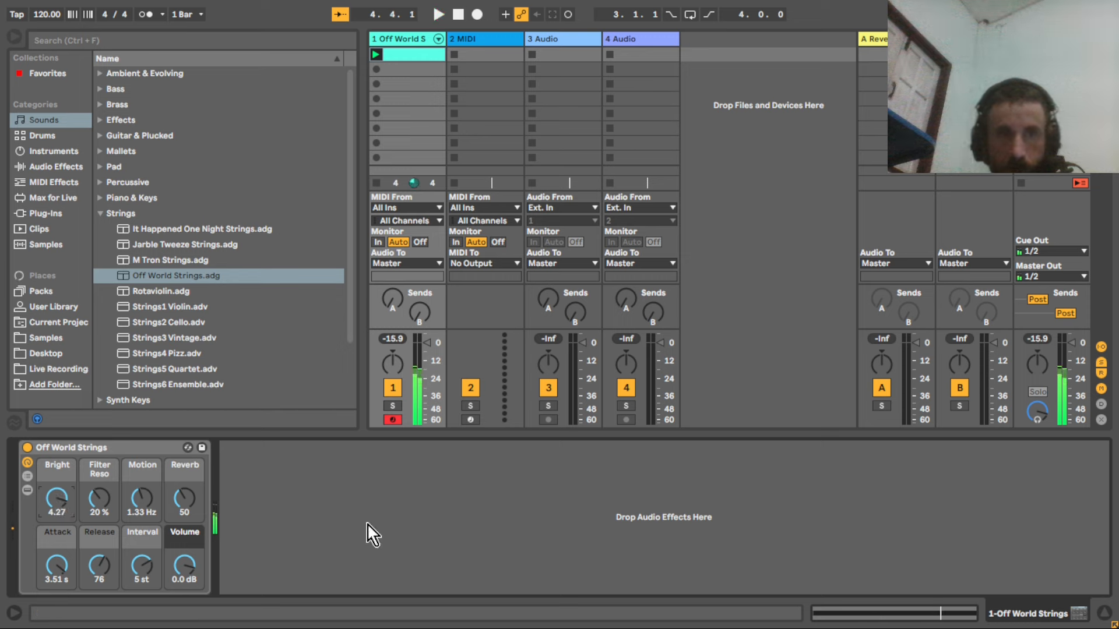
# Step: Group Off World Strings into an Instrument Rack and show the rack's chain list
pyautogui.click(131, 448)
pyautogui.hotkey('ctrl', 'g')
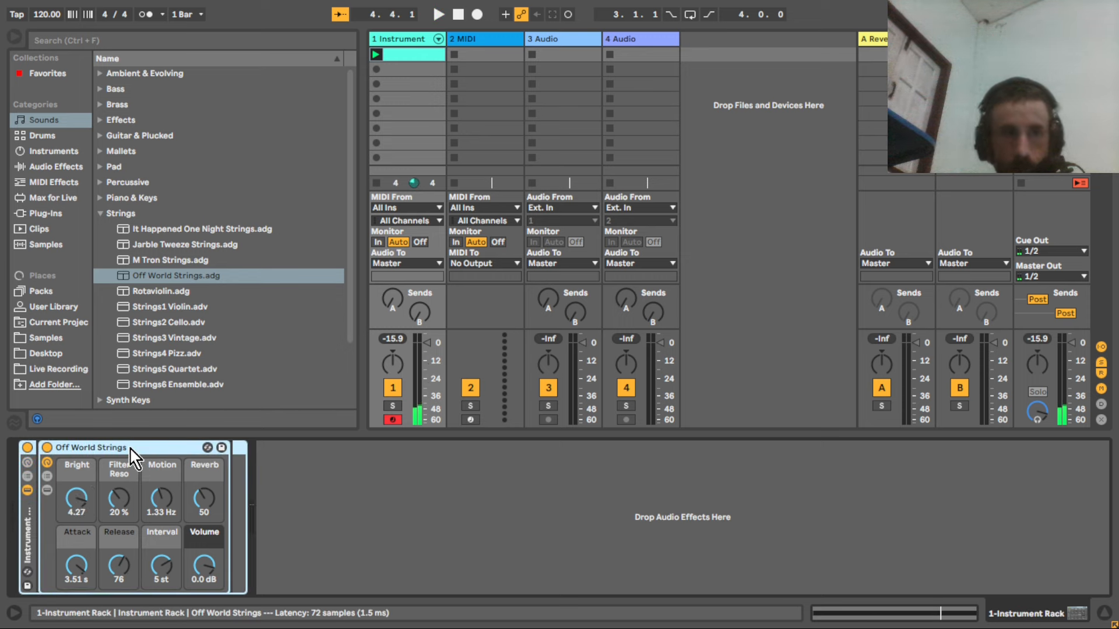
pyautogui.click(26, 476)
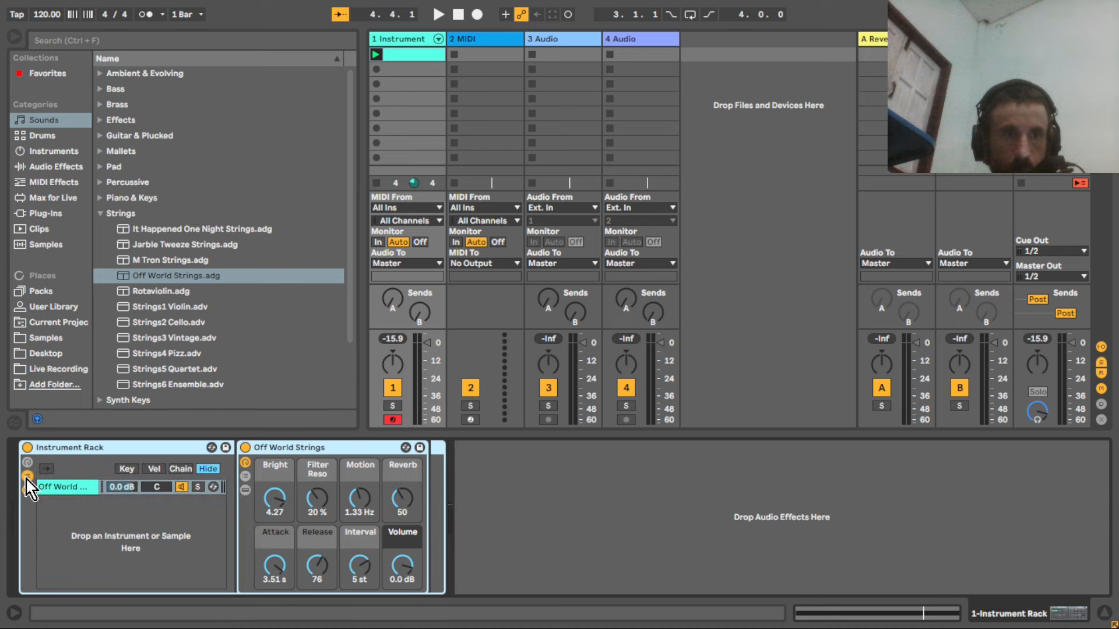
# Step: Add the birds sample from the field recordings folder as a second chain in the Instrument Rack and audition the layered sound
pyautogui.click(47, 338)
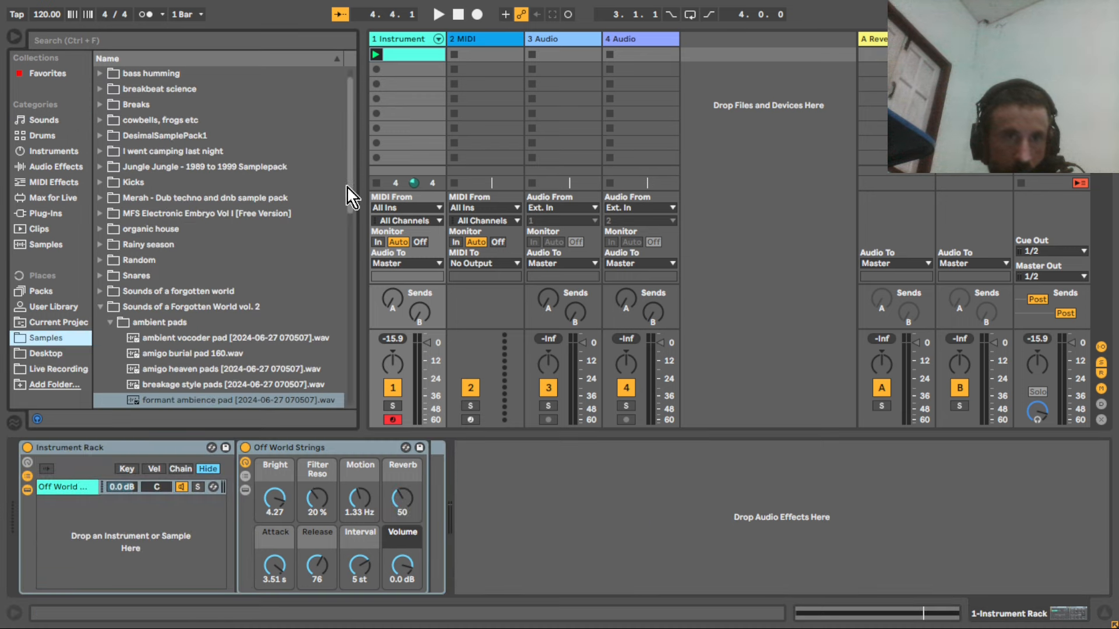
pyautogui.moveTo(350, 192); pyautogui.dragTo(354, 300)
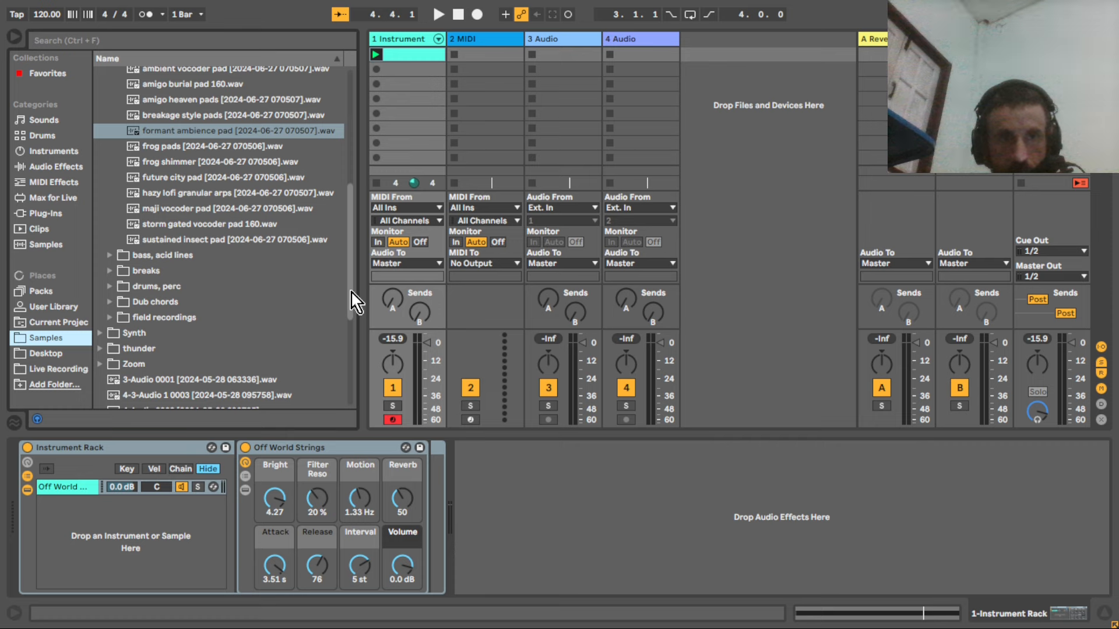
pyautogui.moveTo(352, 292)
pyautogui.mouseDown()
pyautogui.moveTo(352, 309)
pyautogui.moveTo(344, 273)
pyautogui.mouseUp()
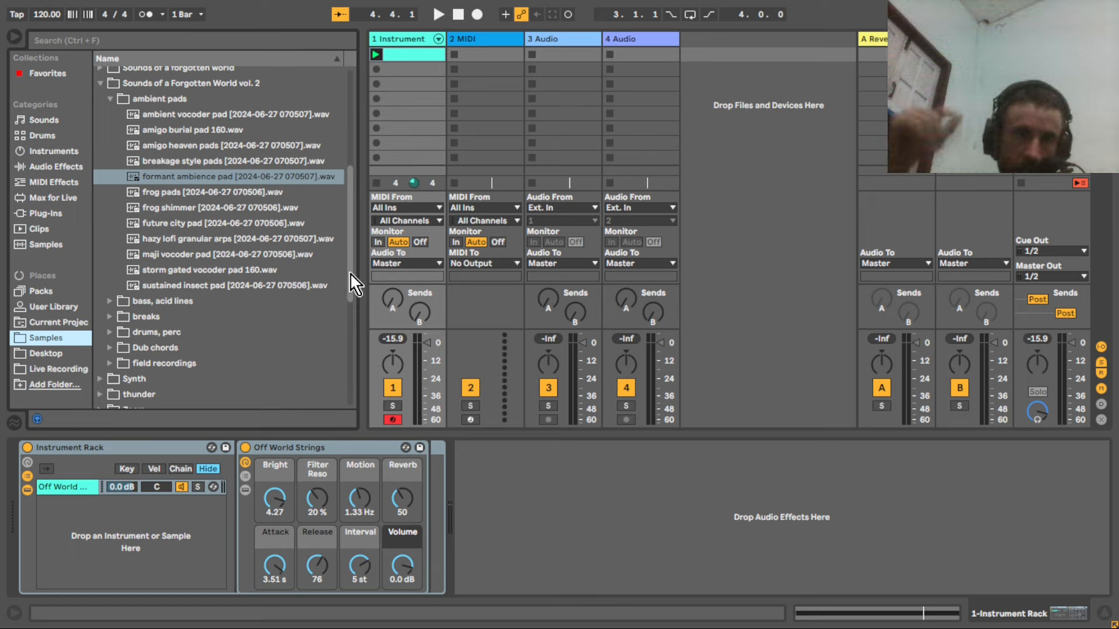
pyautogui.scroll(-2, 355, 289)
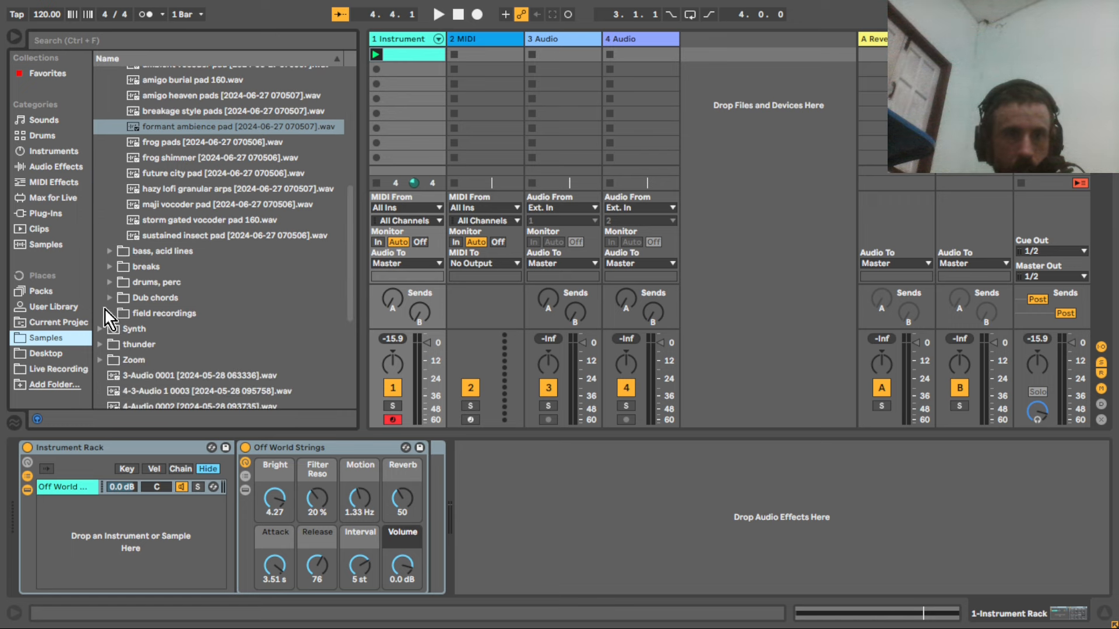
pyautogui.click(110, 314)
pyautogui.click(177, 143)
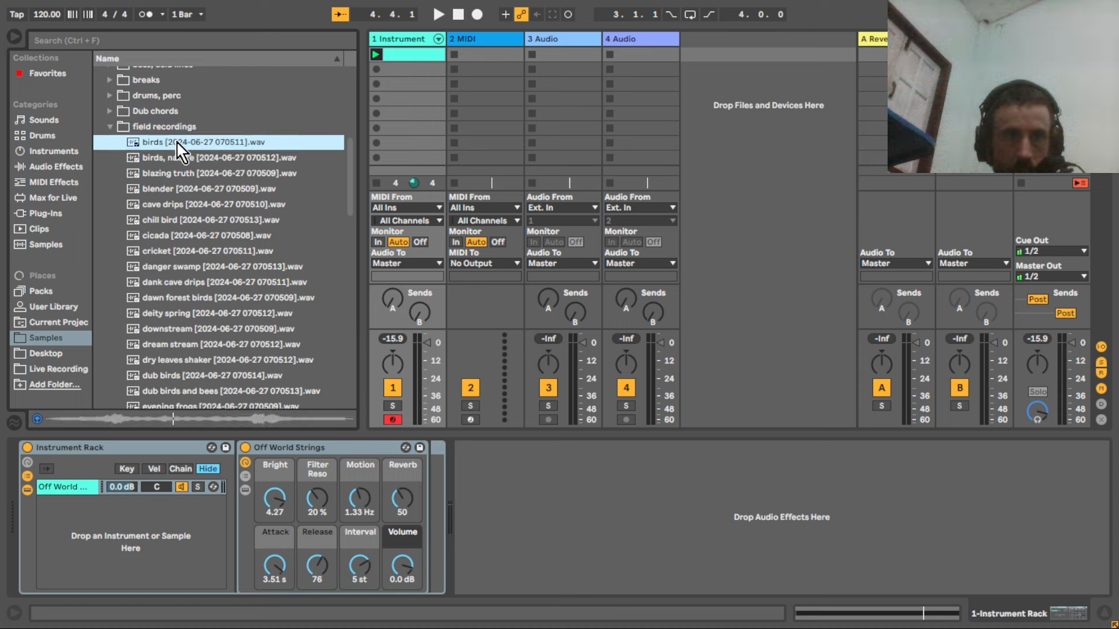
pyautogui.moveTo(177, 148); pyautogui.dragTo(141, 549)
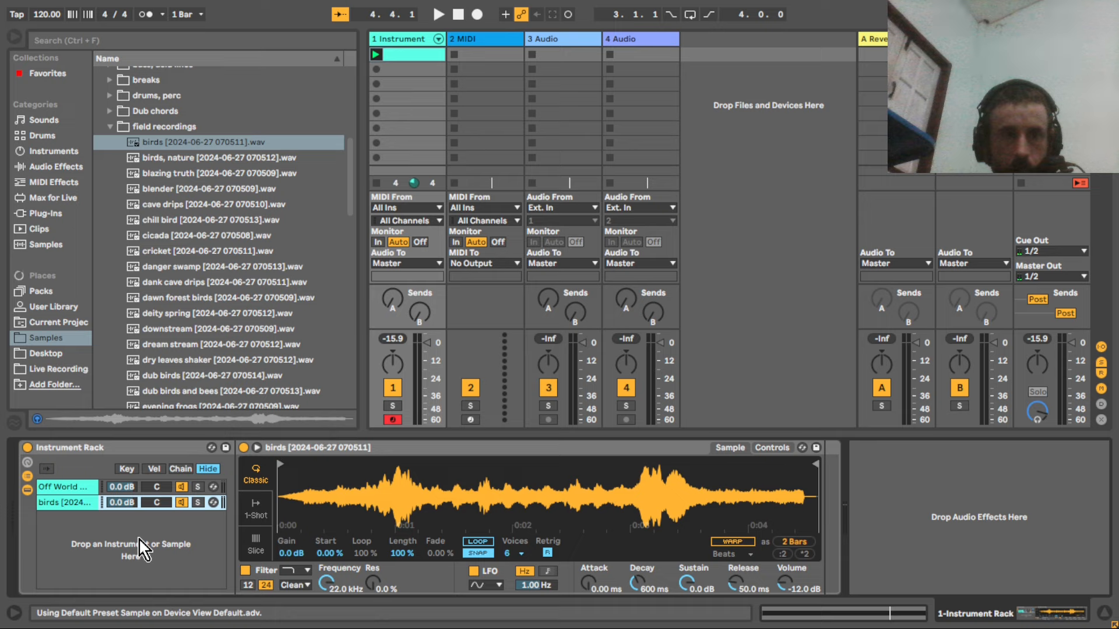
pyautogui.press('space')
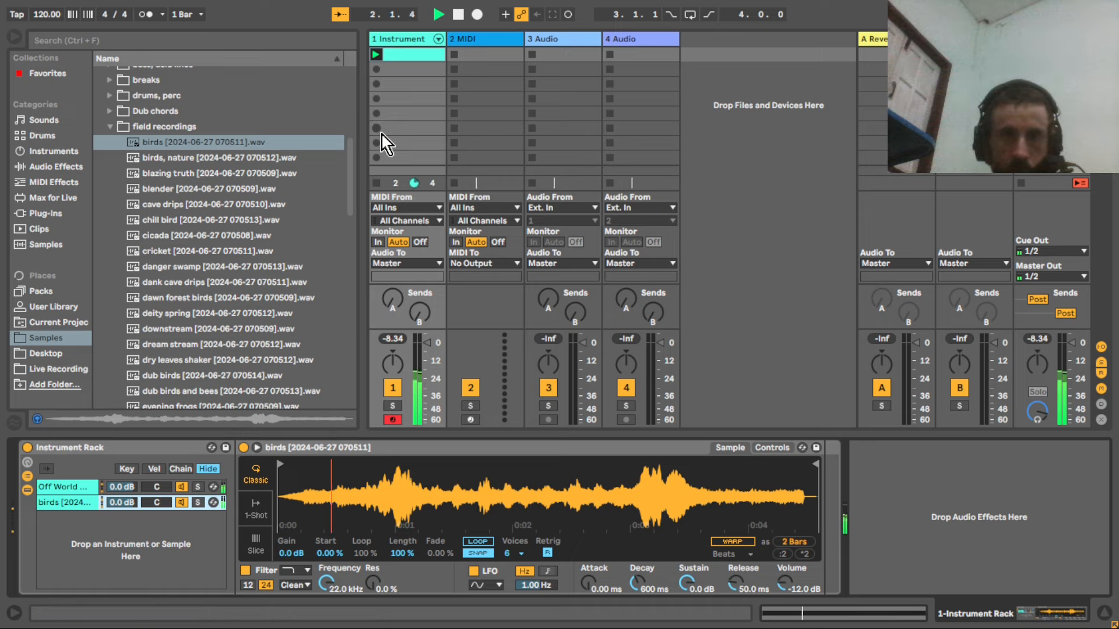
pyautogui.press('space')
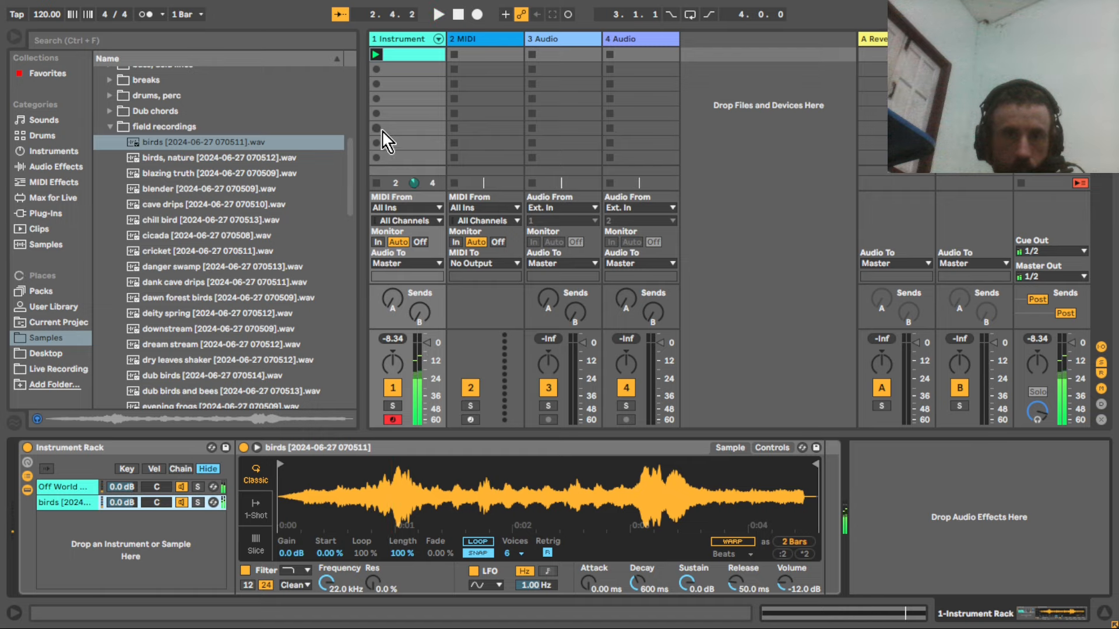
# Step: Duplicate the MIDI clip's loop to two bars and extend the first C3 note across both bars
pyautogui.doubleClick(402, 57)
pyautogui.click(511, 280)
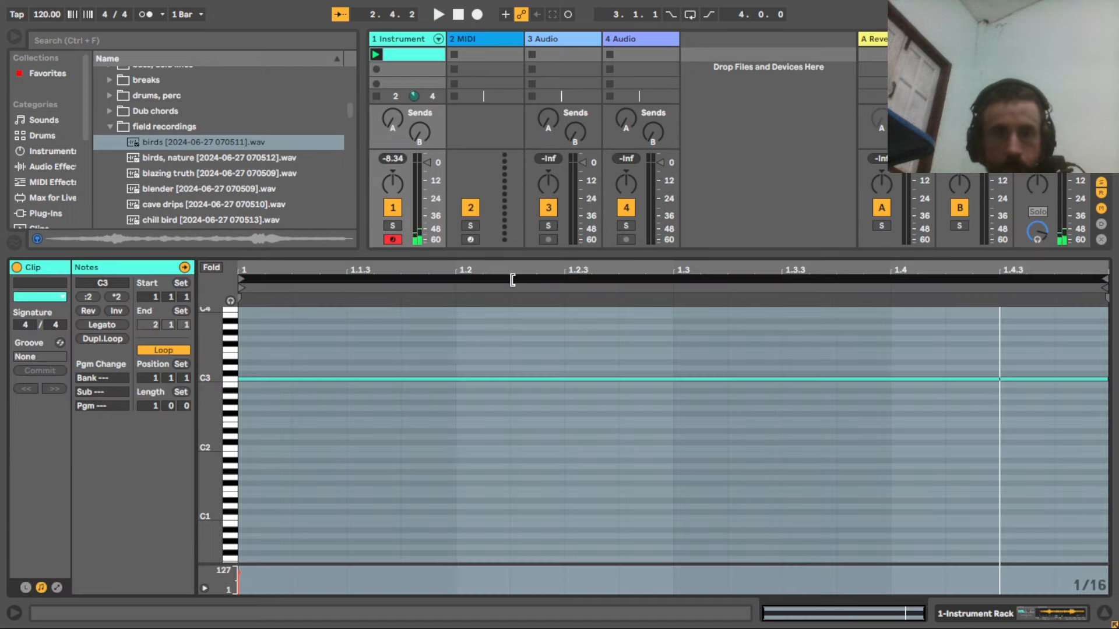
pyautogui.hotkey('ctrl', 'd')
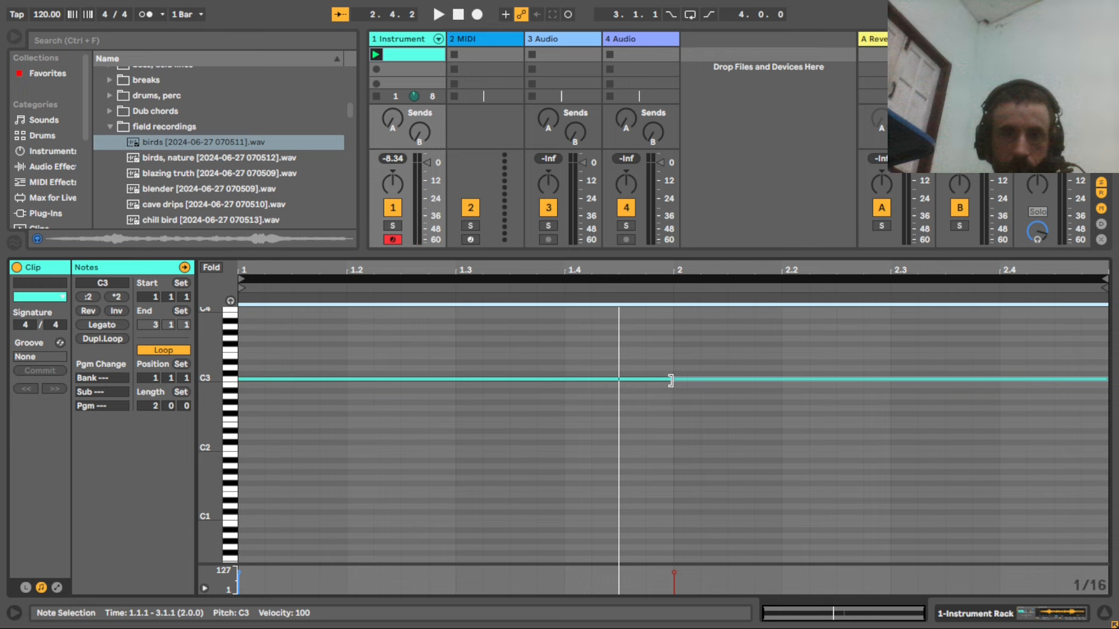
pyautogui.moveTo(670, 380); pyautogui.dragTo(1061, 419)
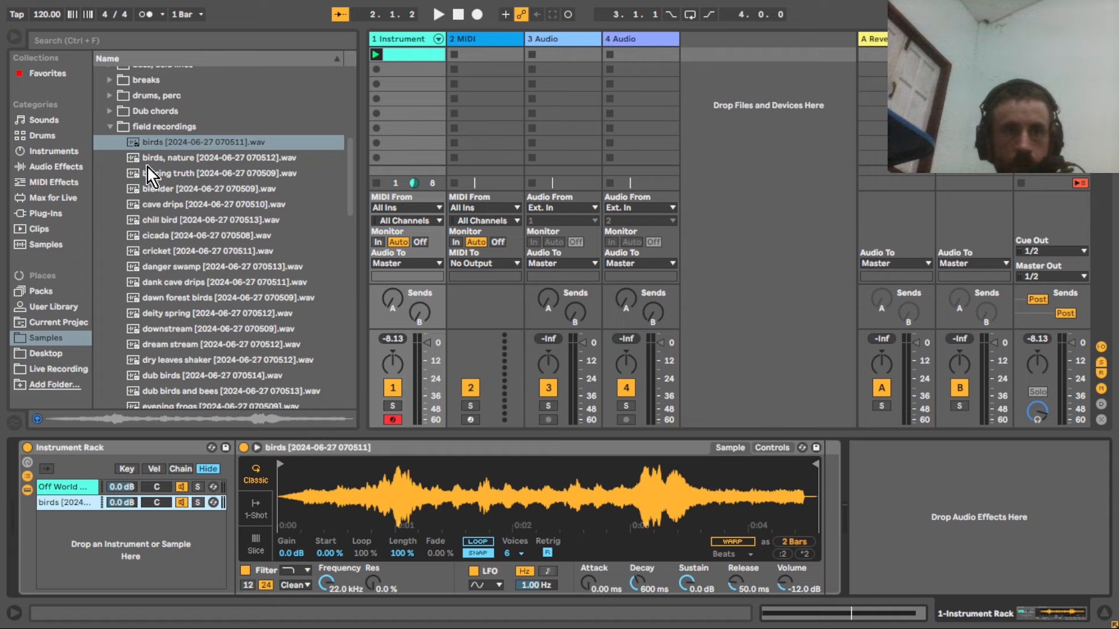
# Step: Add an Echo after the Instrument Rack in Ping Pong mode, with Reverb at 71% and Input at 6.3 dB
pyautogui.click(79, 167)
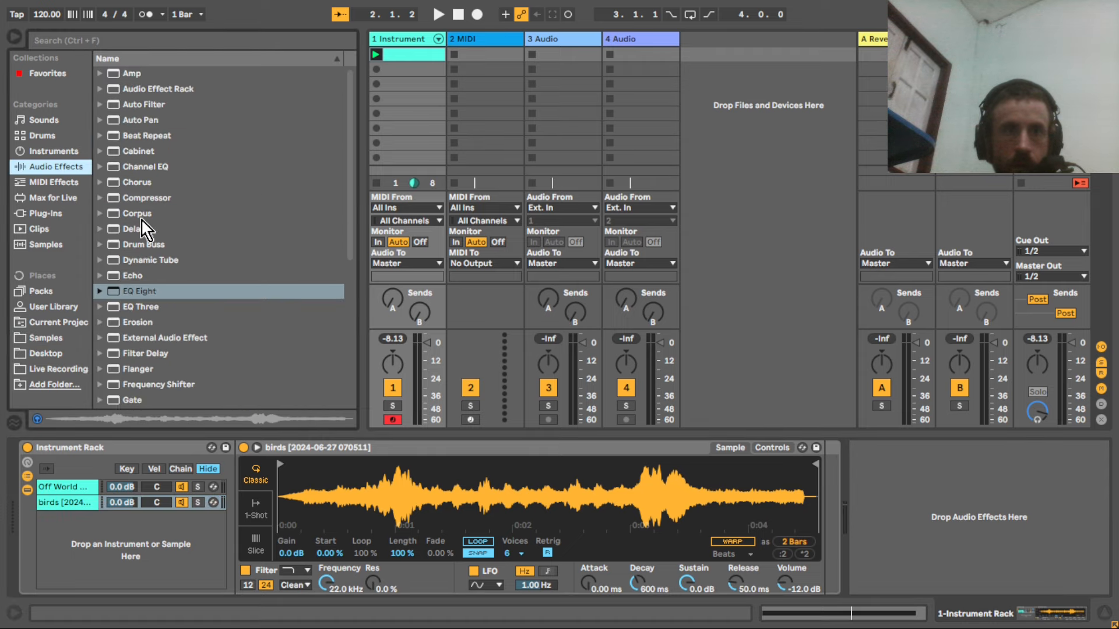
pyautogui.doubleClick(146, 280)
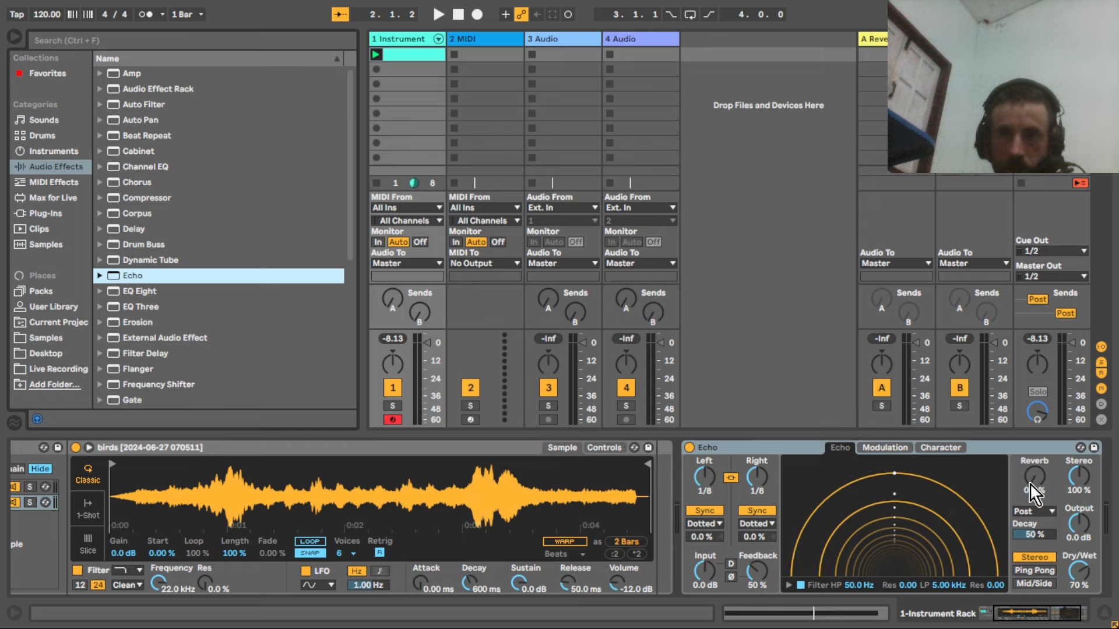
pyautogui.moveTo(1036, 477); pyautogui.dragTo(1035, 449)
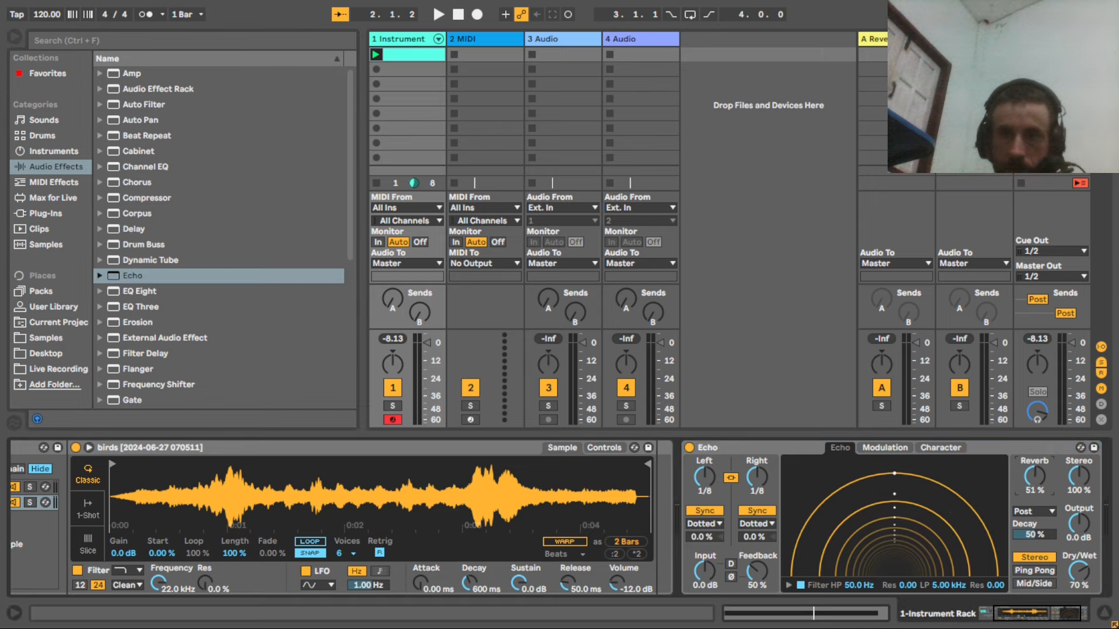
pyautogui.click(1036, 572)
pyautogui.press('space')
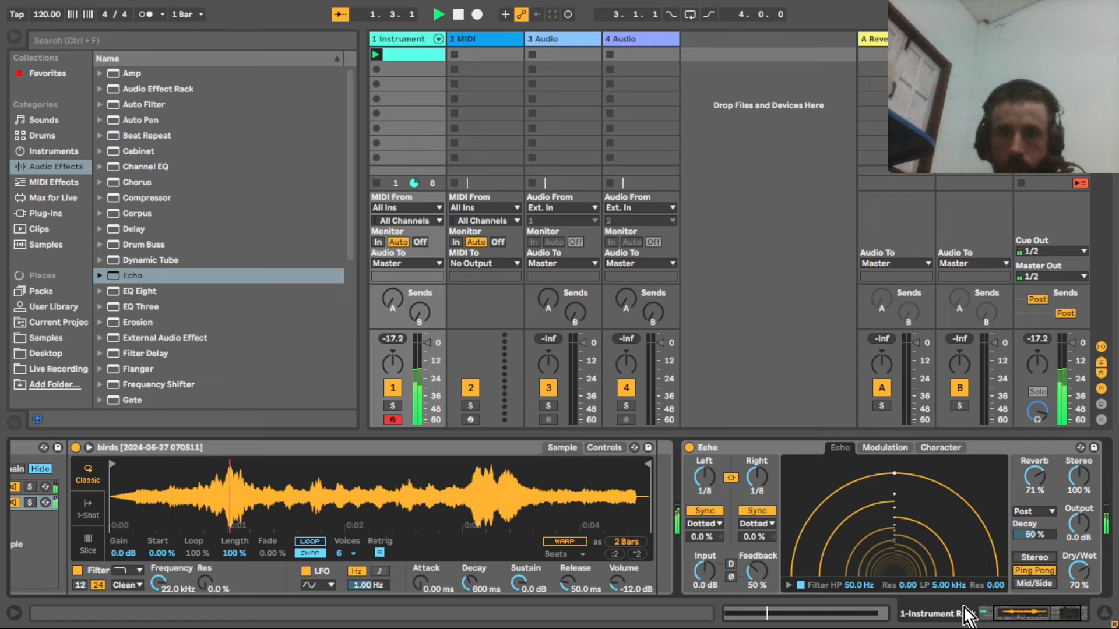
pyautogui.moveTo(1014, 618); pyautogui.dragTo(1030, 618)
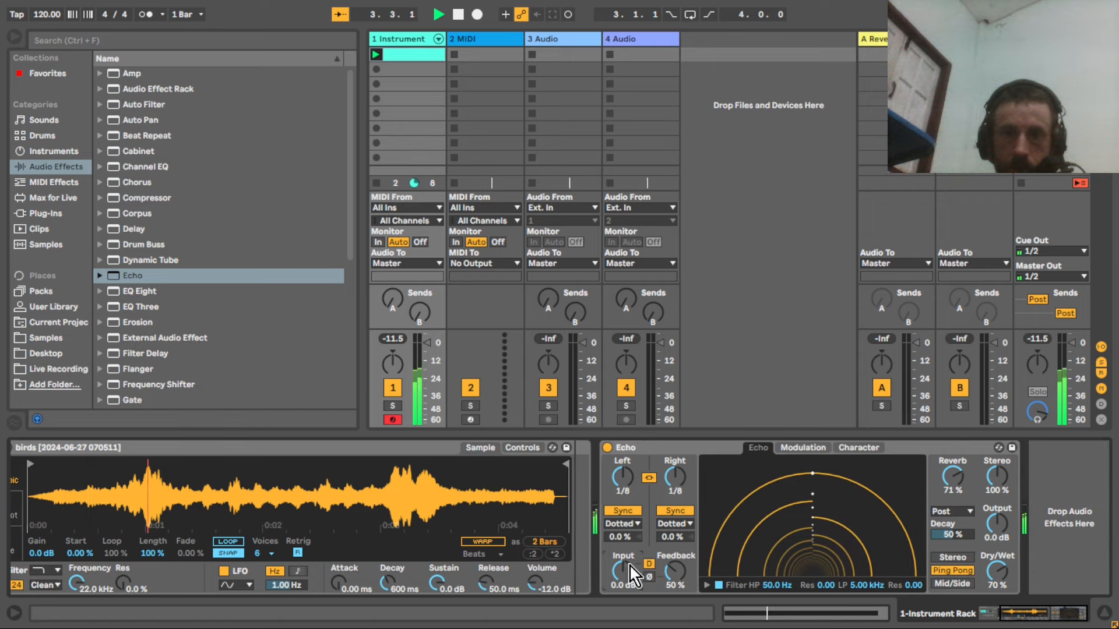
pyautogui.moveTo(632, 576); pyautogui.dragTo(632, 557)
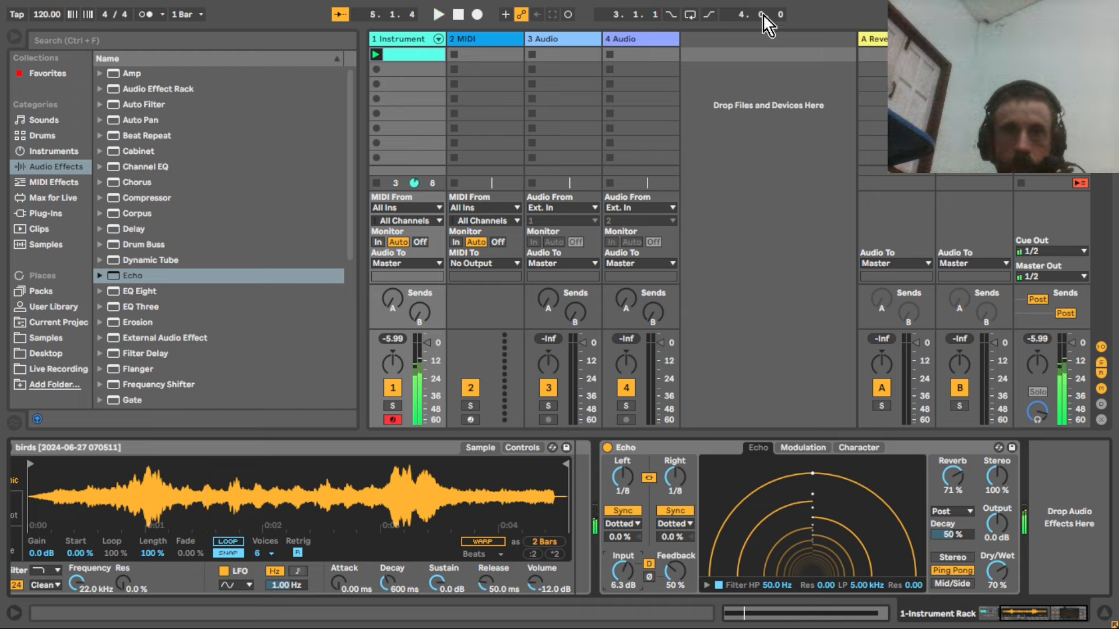
# Step: Set the 3 Audio track's input to 1-Instrument Rack and arm the track for recording
pyautogui.click(565, 208)
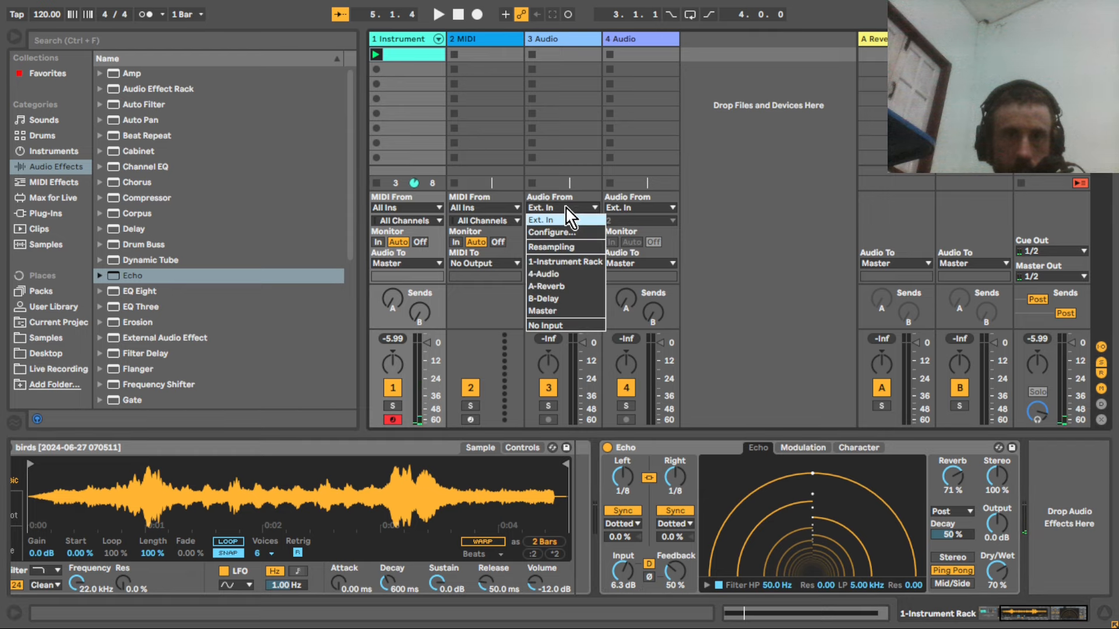
pyautogui.click(565, 261)
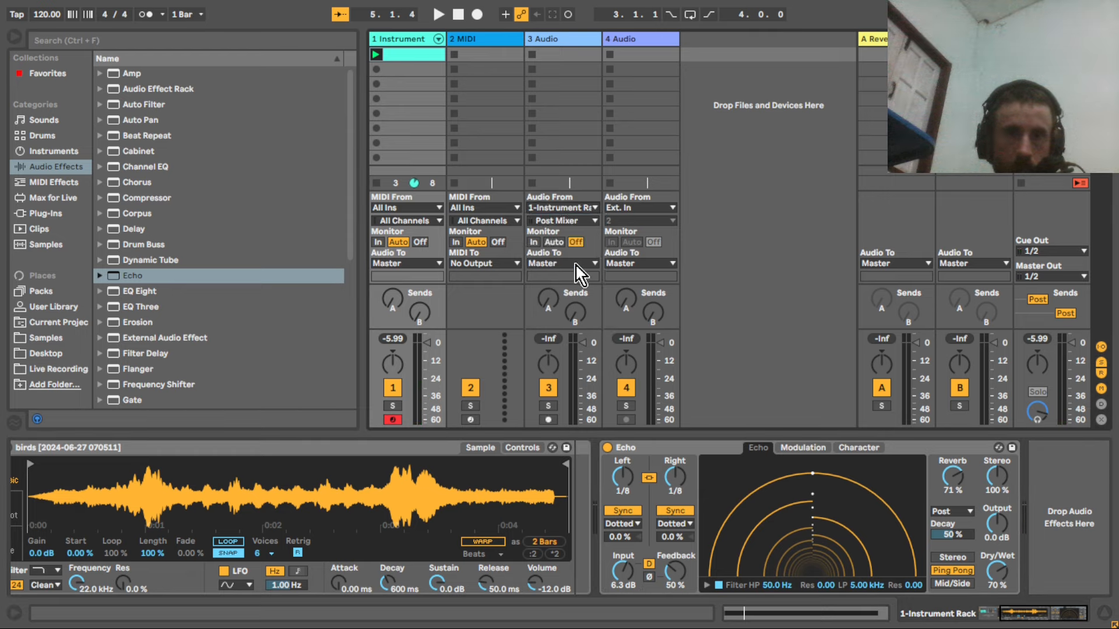
pyautogui.click(547, 419)
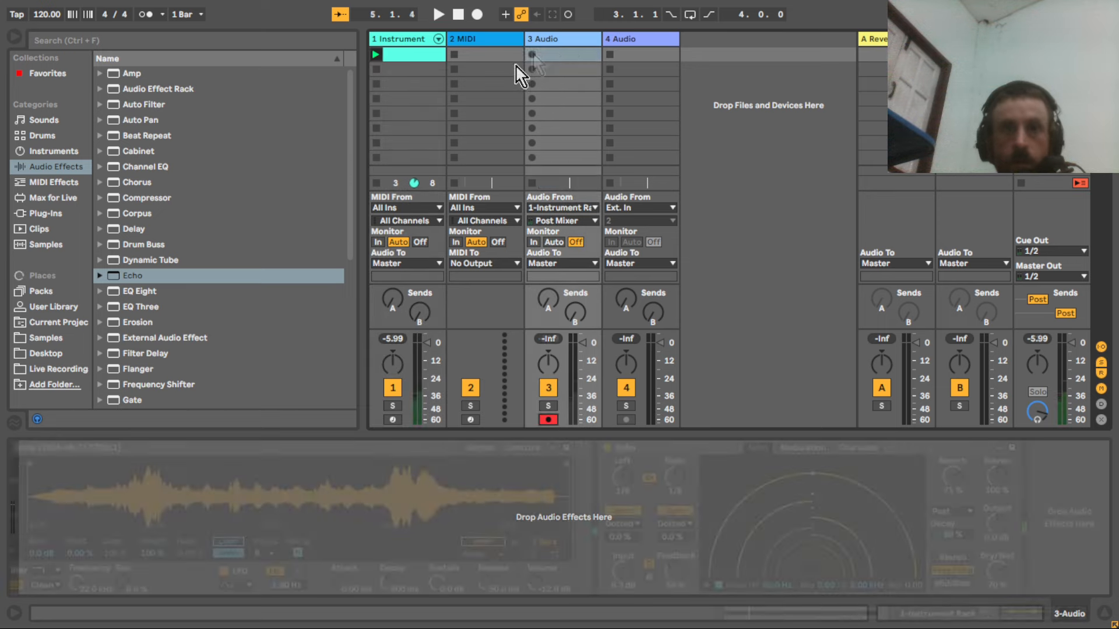
# Step: Record the layered rack sound into the first clip slot of the 3 Audio track, stopping after about two bars
pyautogui.click(532, 55)
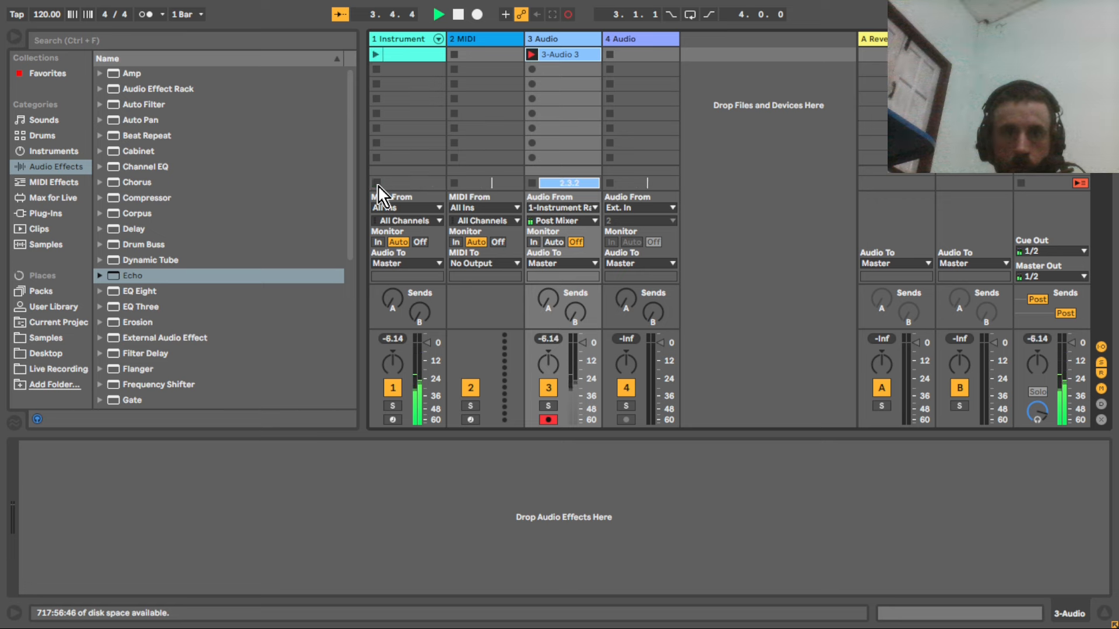
pyautogui.press('space')
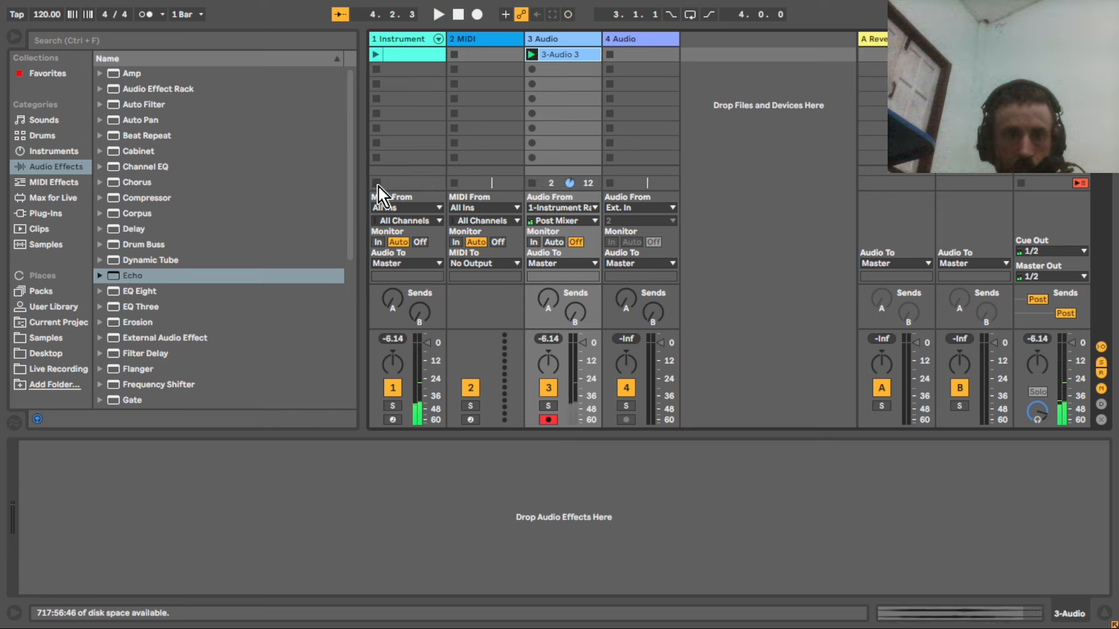
# Step: Load the recorded 3 Audio clip as a sample instrument on the 2 MIDI track and convert the Simpler to a Sampler
pyautogui.click(494, 46)
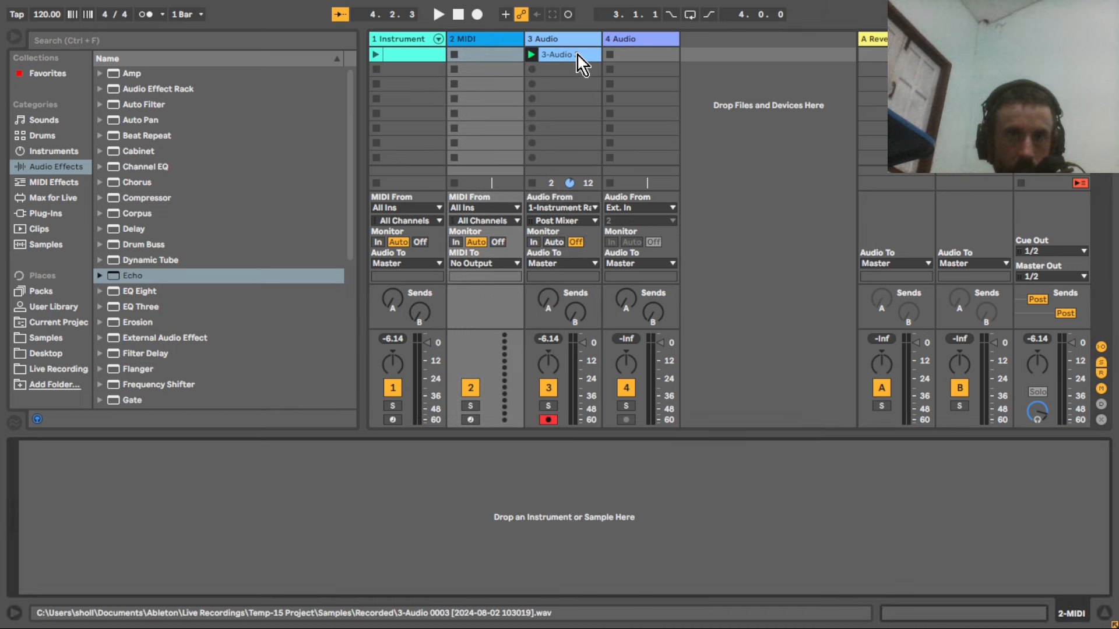
pyautogui.moveTo(576, 57); pyautogui.dragTo(425, 505)
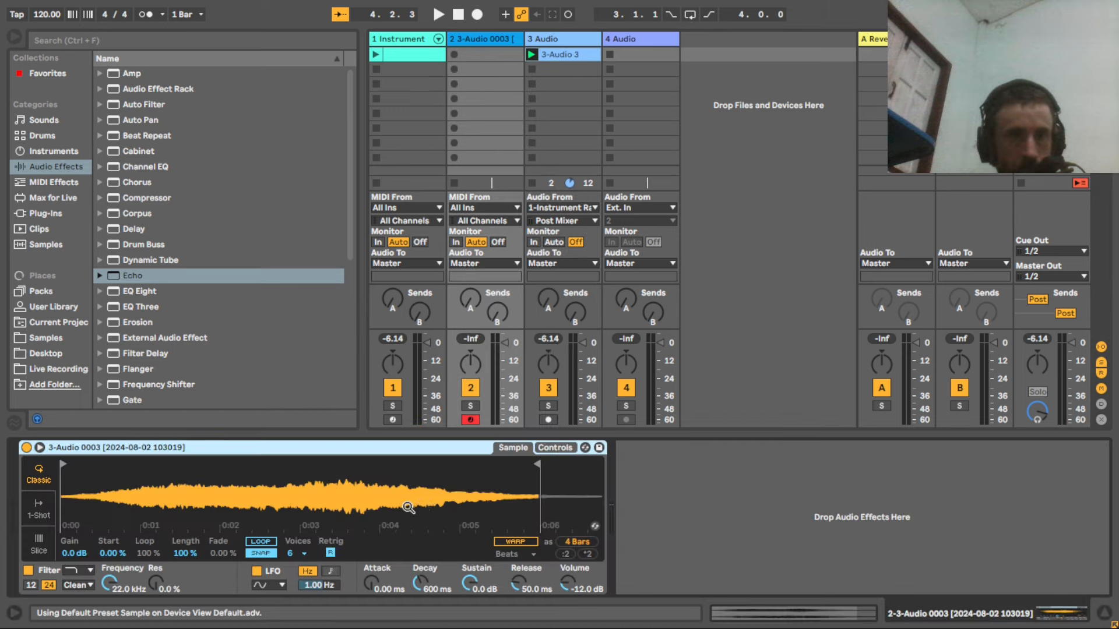
pyautogui.rightClick(263, 453)
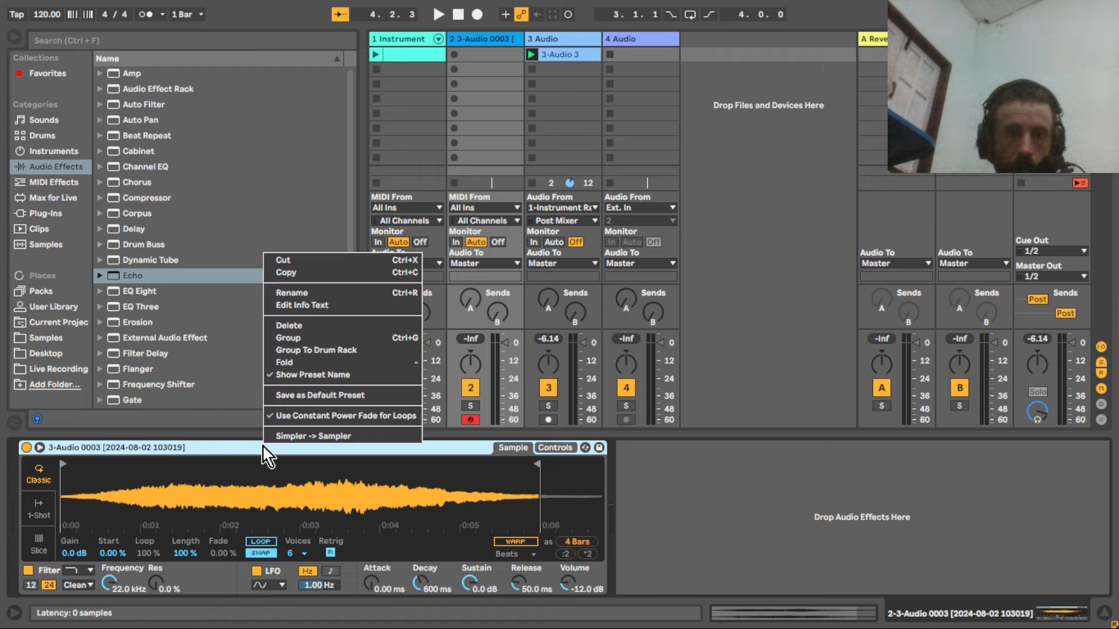
pyautogui.click(288, 436)
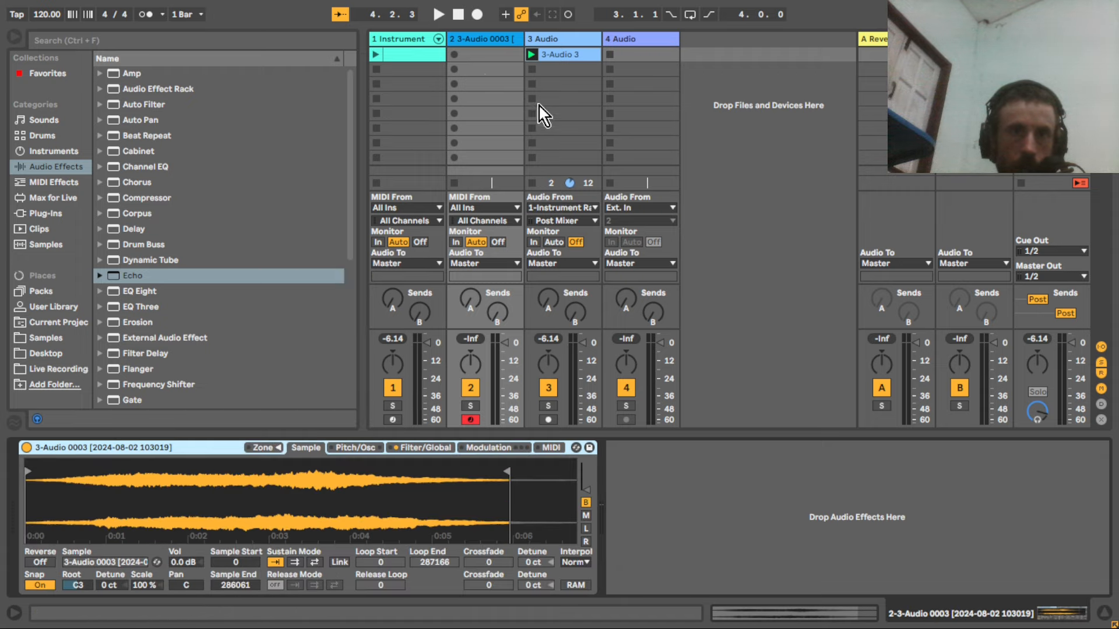
# Step: Create a two-bar MIDI clip on the Sampler track with the notes A2, C3, E3 and G3 held across both bars
pyautogui.doubleClick(468, 57)
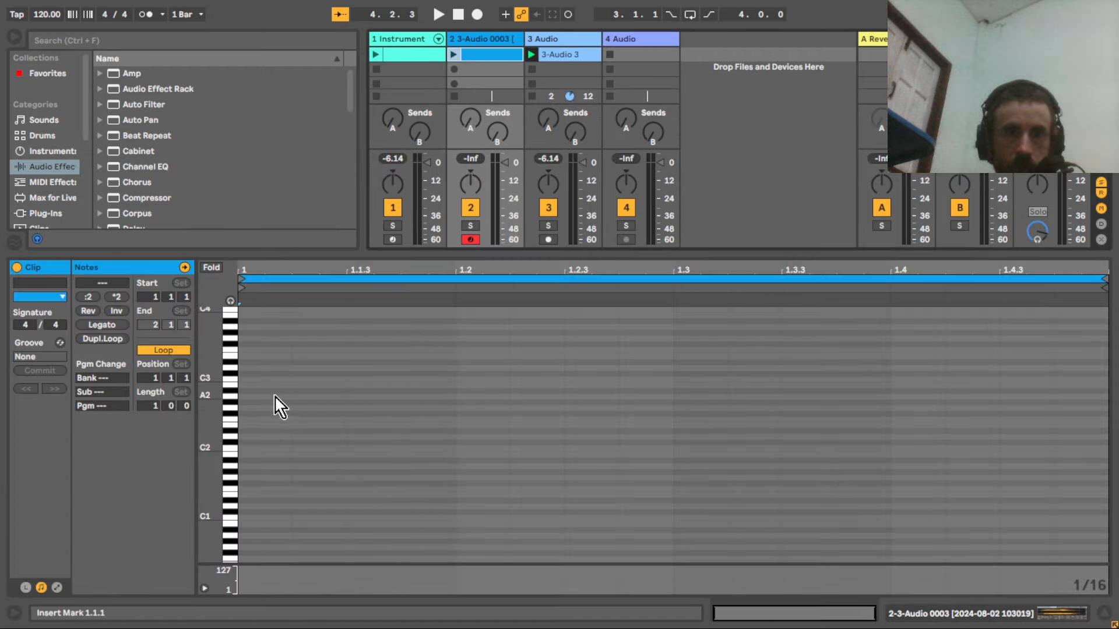
pyautogui.doubleClick(255, 398)
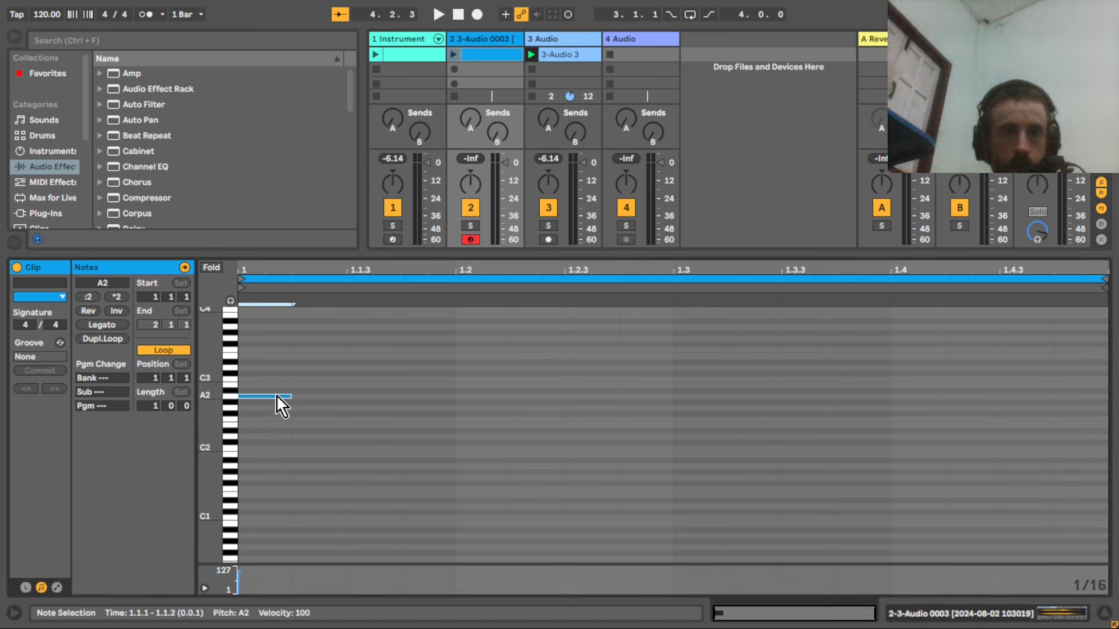
pyautogui.moveTo(276, 396); pyautogui.dragTo(272, 379)
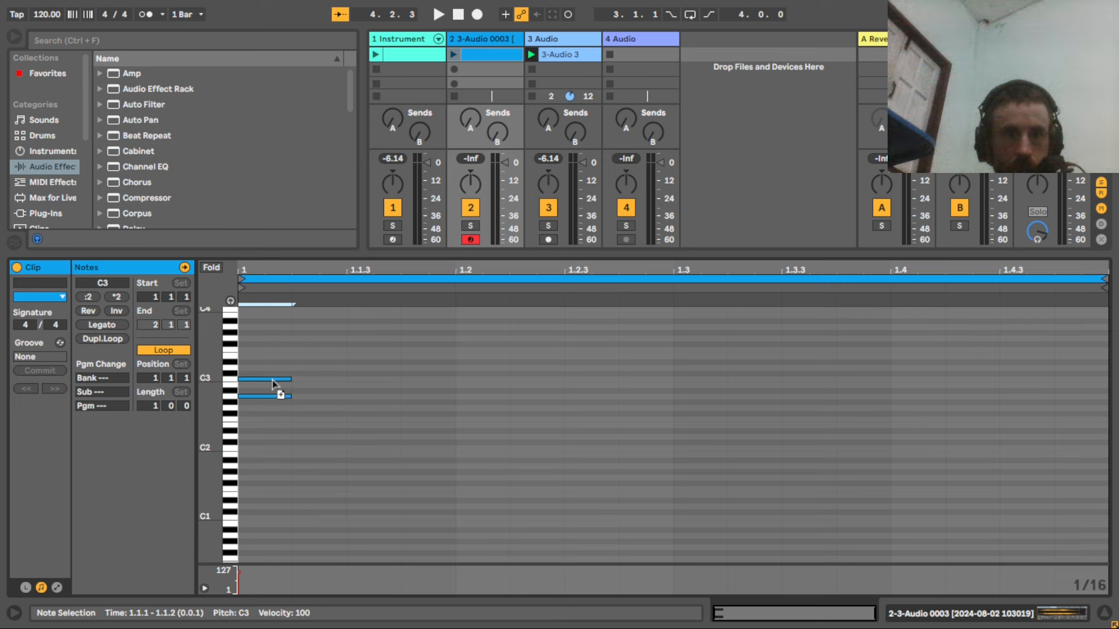
pyautogui.moveTo(279, 379); pyautogui.dragTo(271, 340)
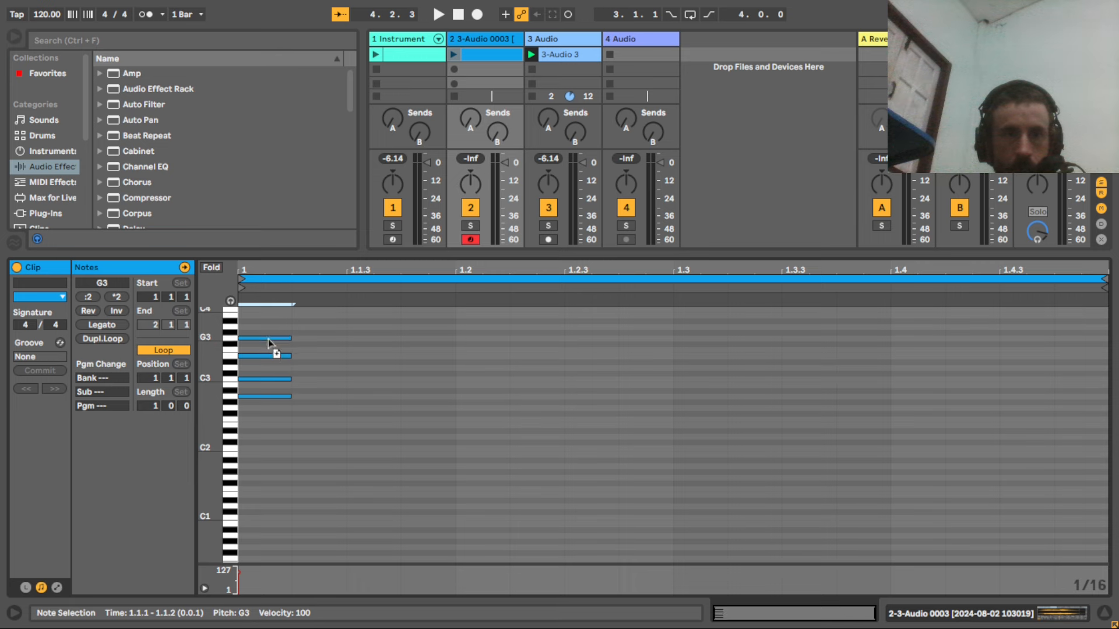
pyautogui.click(112, 323)
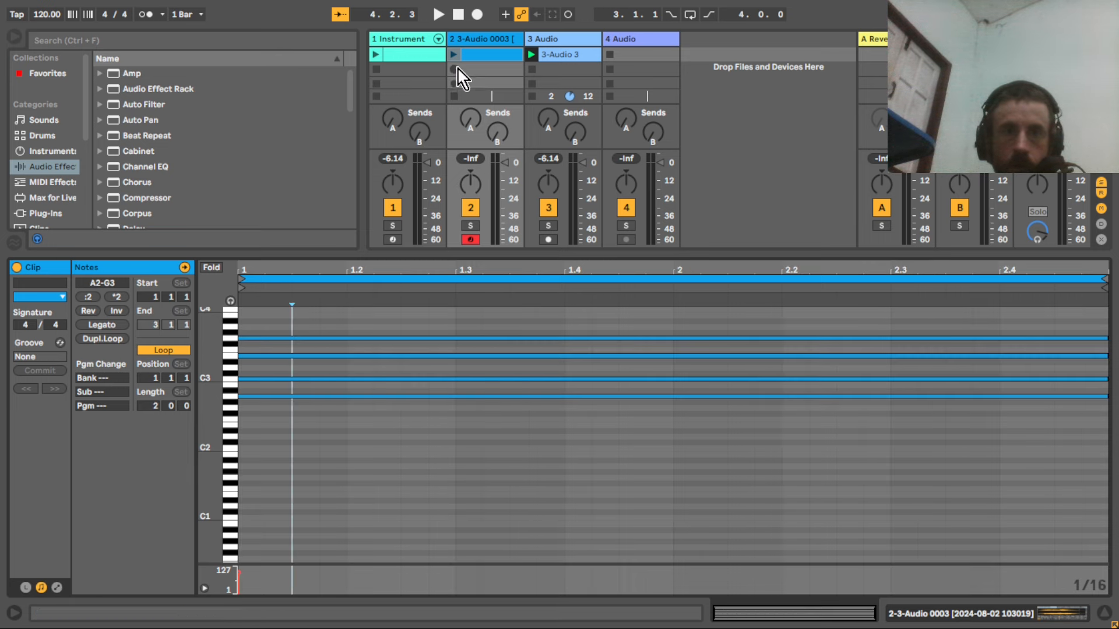
# Step: Launch the chord clip and deactivate the 3 Audio track
pyautogui.click(454, 56)
pyautogui.click(548, 211)
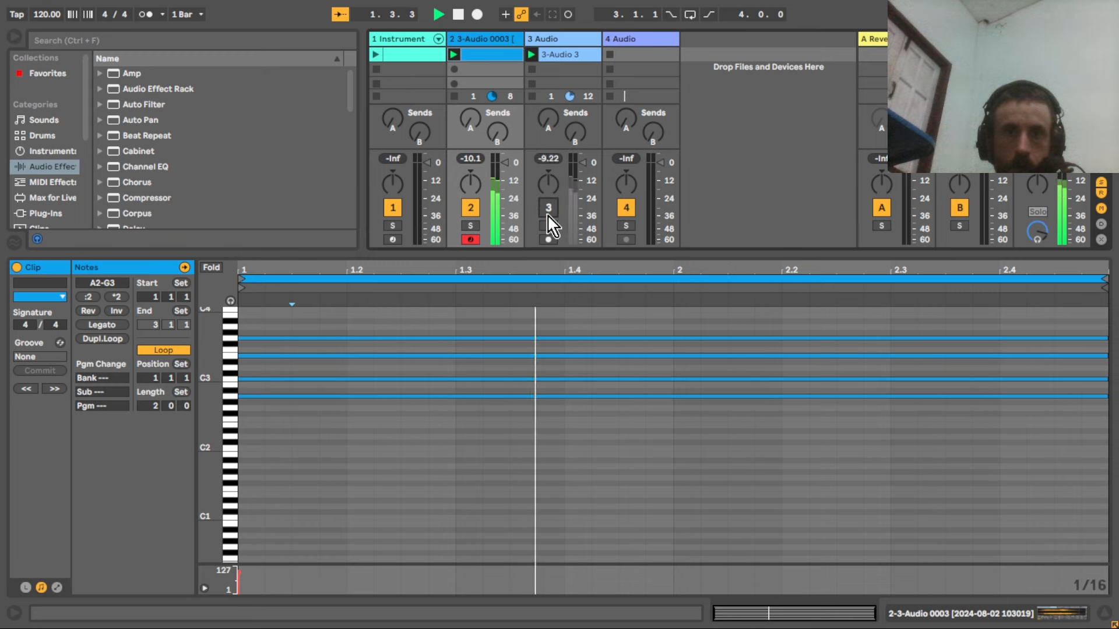
# Step: Give the Sampler a back-and-forth sustain loop from 71345 to 100913 with a crossfade of 17871, and audition it
pyautogui.hotkey('shift', 'Tab')
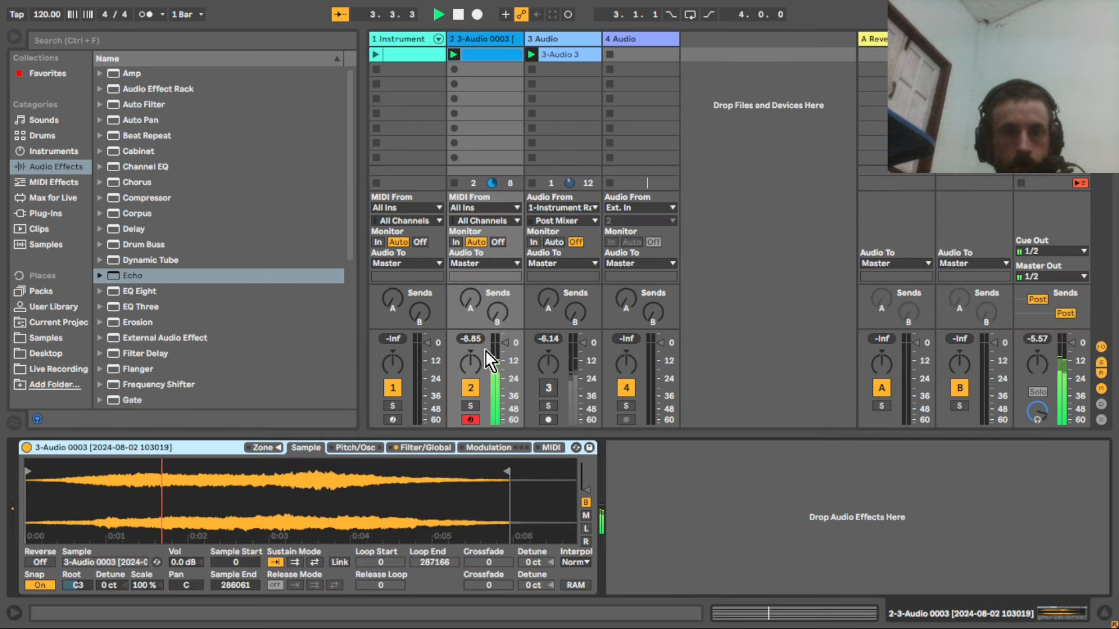
pyautogui.click(313, 563)
pyautogui.moveTo(507, 463)
pyautogui.mouseDown()
pyautogui.moveTo(178, 464)
pyautogui.moveTo(196, 464)
pyautogui.mouseUp()
pyautogui.moveTo(32, 464); pyautogui.dragTo(147, 464)
pyautogui.moveTo(488, 562); pyautogui.dragTo(488, 528)
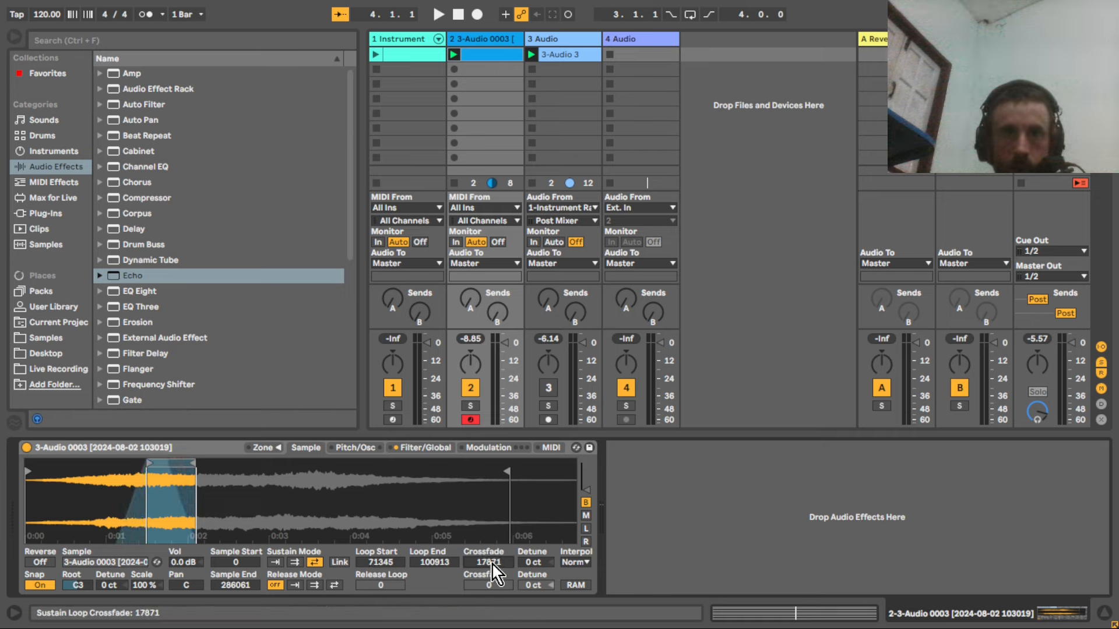
pyautogui.press('space')
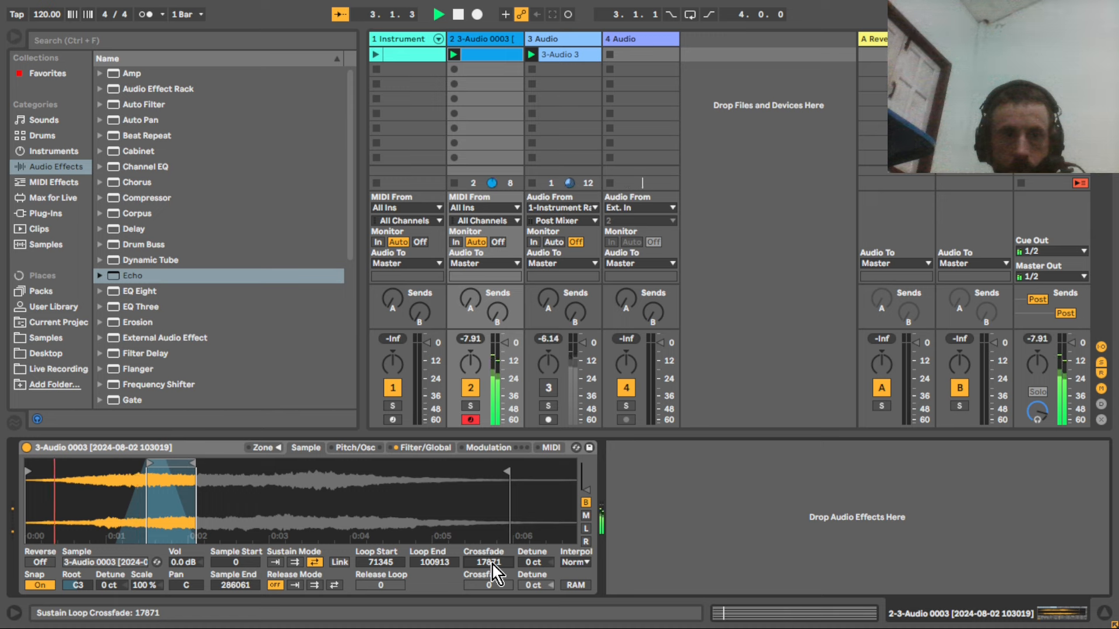
pyautogui.press('space')
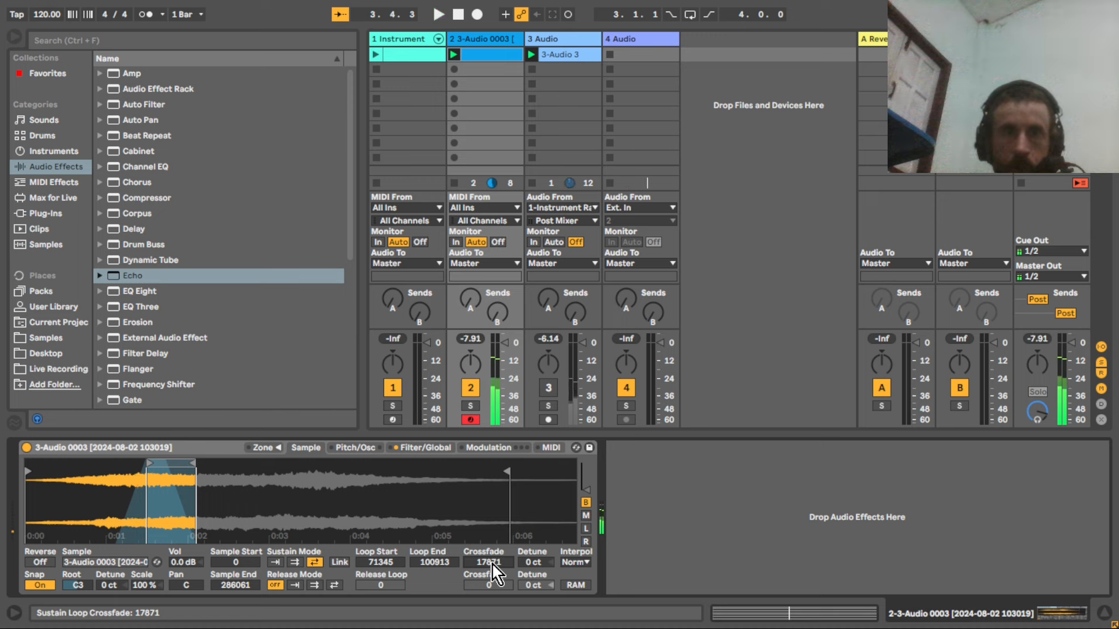
# Step: Shorten all four chord notes in the Sampler clip so they end at 2.3
pyautogui.hotkey('shift', 'Tab')
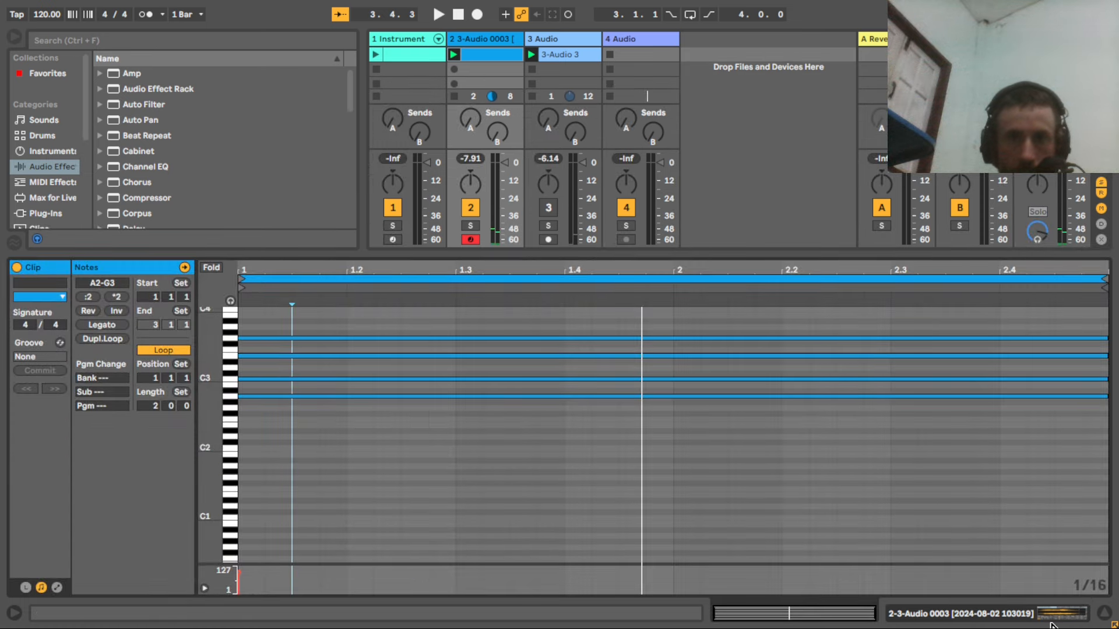
pyautogui.click(1021, 489)
pyautogui.hotkey('ctrl', 'a')
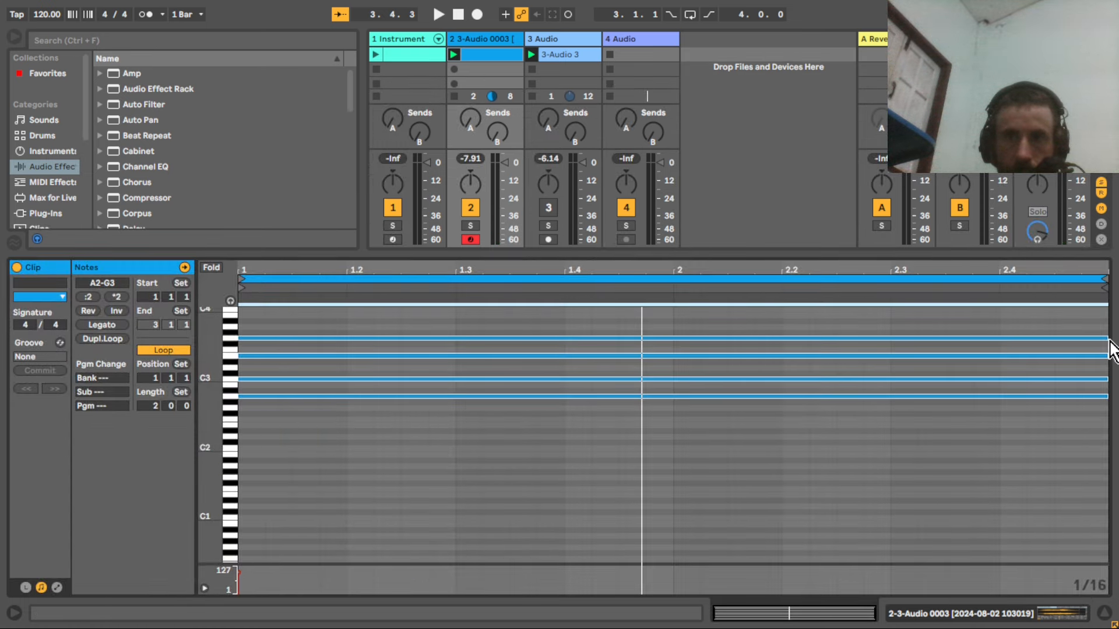
pyautogui.moveTo(1109, 340); pyautogui.dragTo(973, 340)
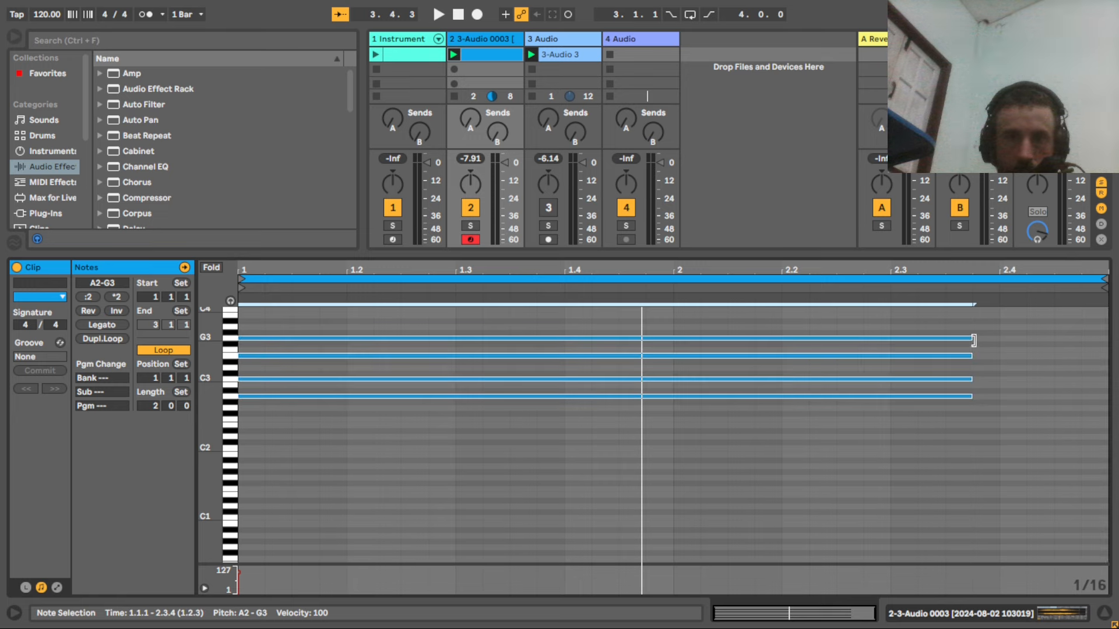
pyautogui.hotkey('shift', 'Tab')
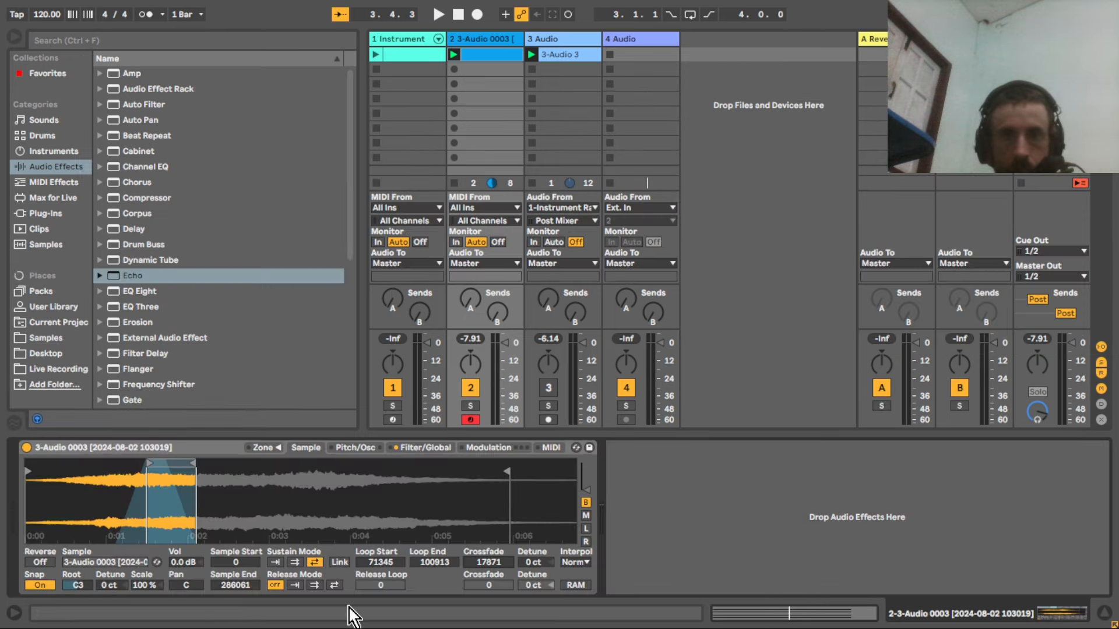
pyautogui.hotkey('shift', 'Tab')
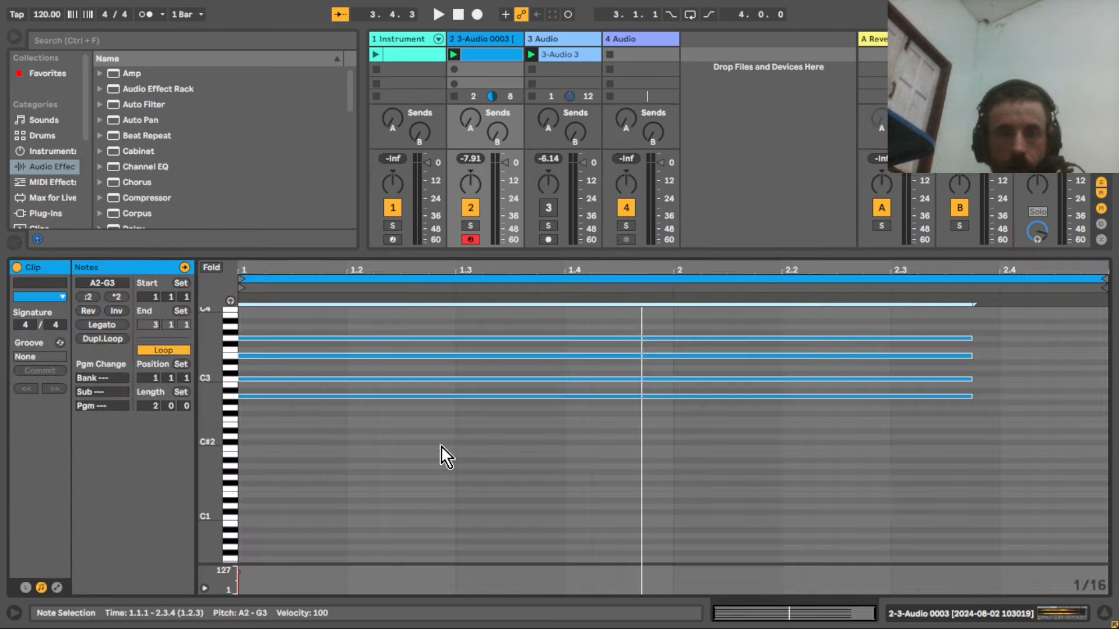
pyautogui.moveTo(971, 337); pyautogui.dragTo(892, 337)
# Step: Set the Release of the Sampler's volume envelope to 8.31 s and turn off voice retrigger while auditioning the clip
pyautogui.hotkey('shift', 'Tab')
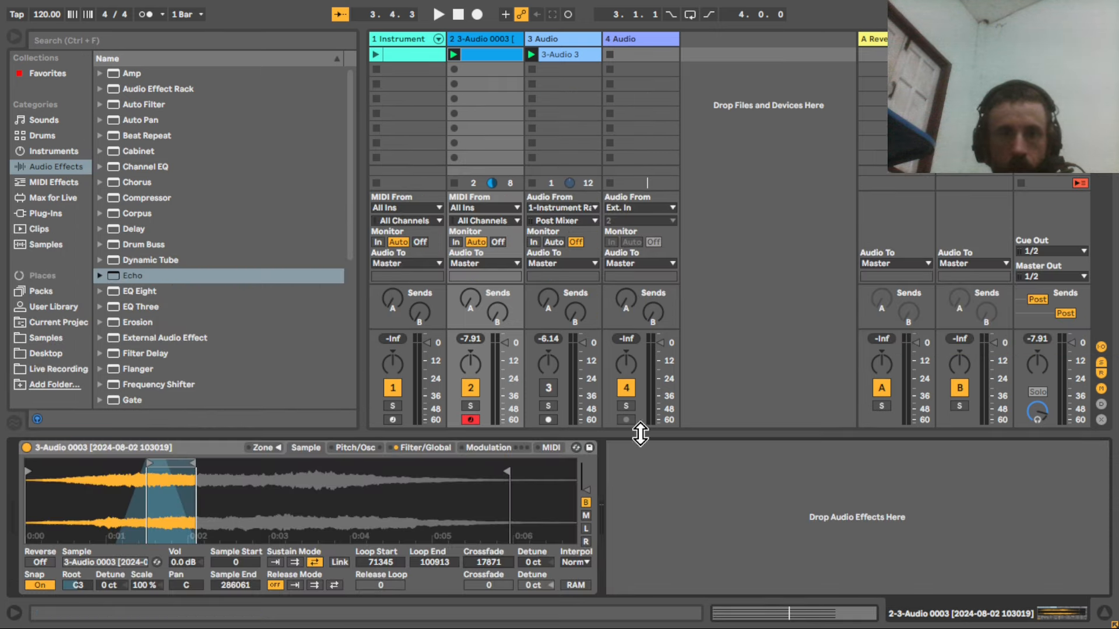
pyautogui.click(437, 447)
pyautogui.moveTo(506, 555); pyautogui.dragTo(506, 525)
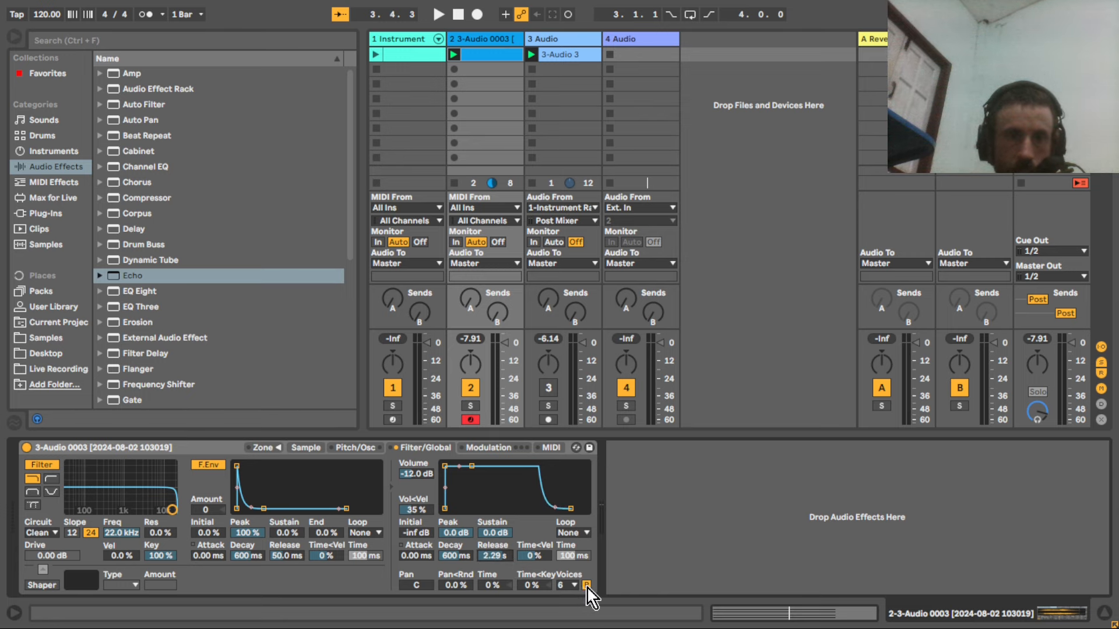
pyautogui.hotkey('shift', 'Tab')
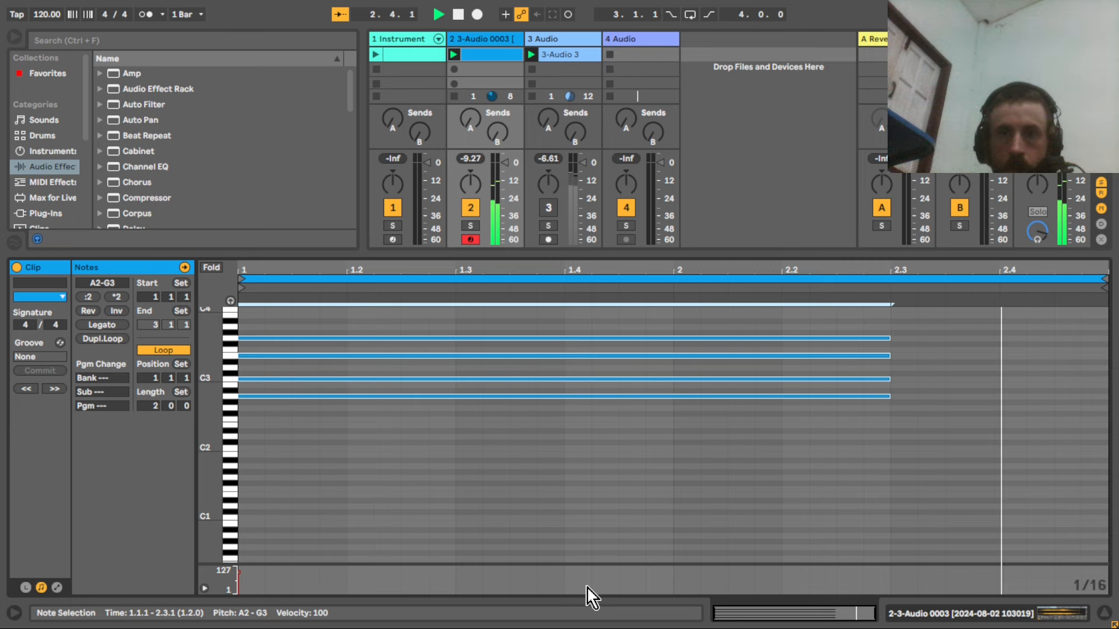
pyautogui.hotkey('shift', 'Tab')
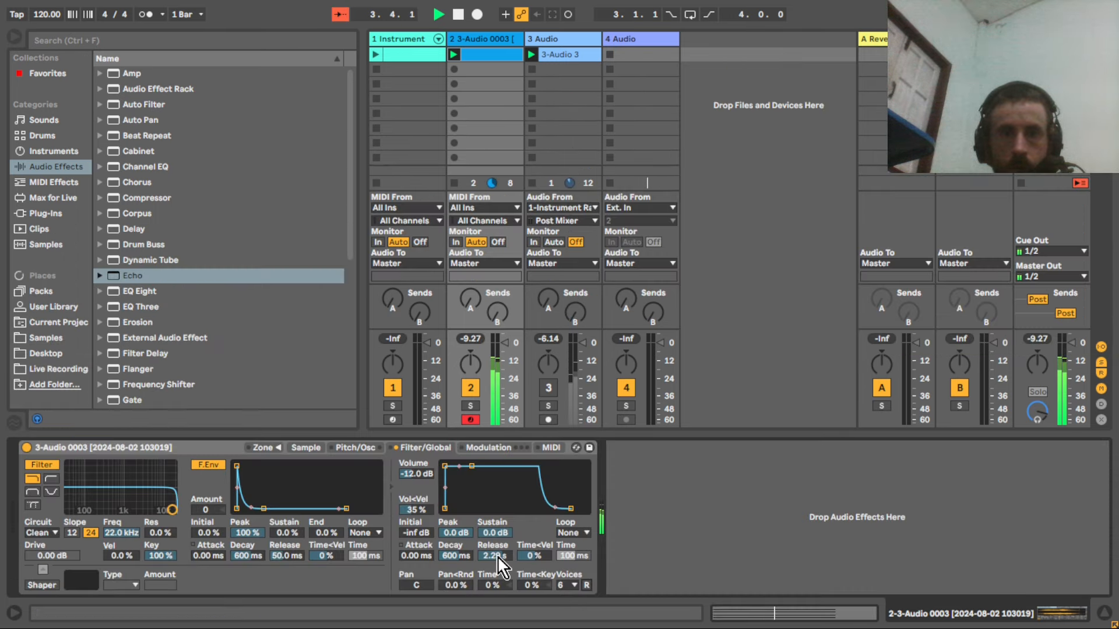
pyautogui.moveTo(495, 556); pyautogui.dragTo(494, 516)
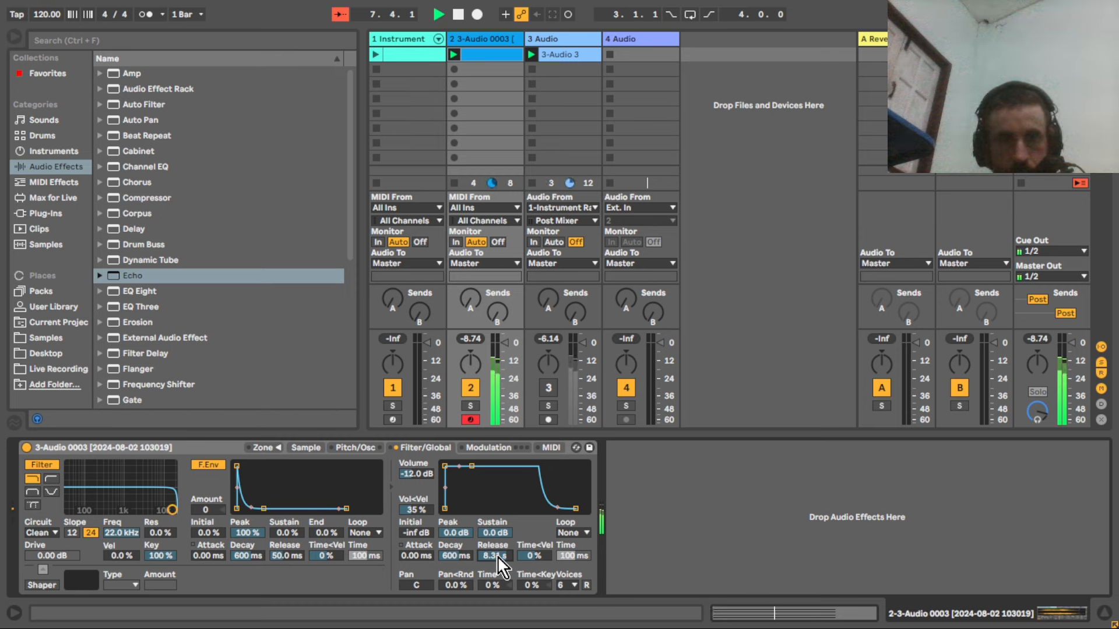
# Step: Add a Redux after the Sampler with Bit Reduction on at 12 and Soft downsampling at 1.75
pyautogui.moveTo(351, 171); pyautogui.dragTo(330, 312)
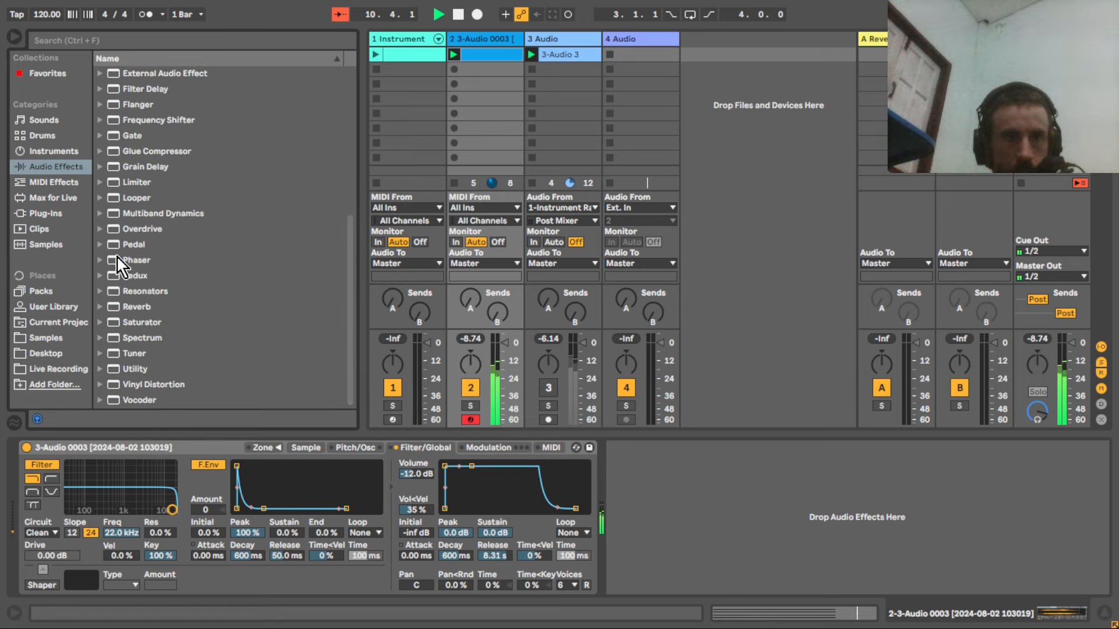
pyautogui.doubleClick(132, 276)
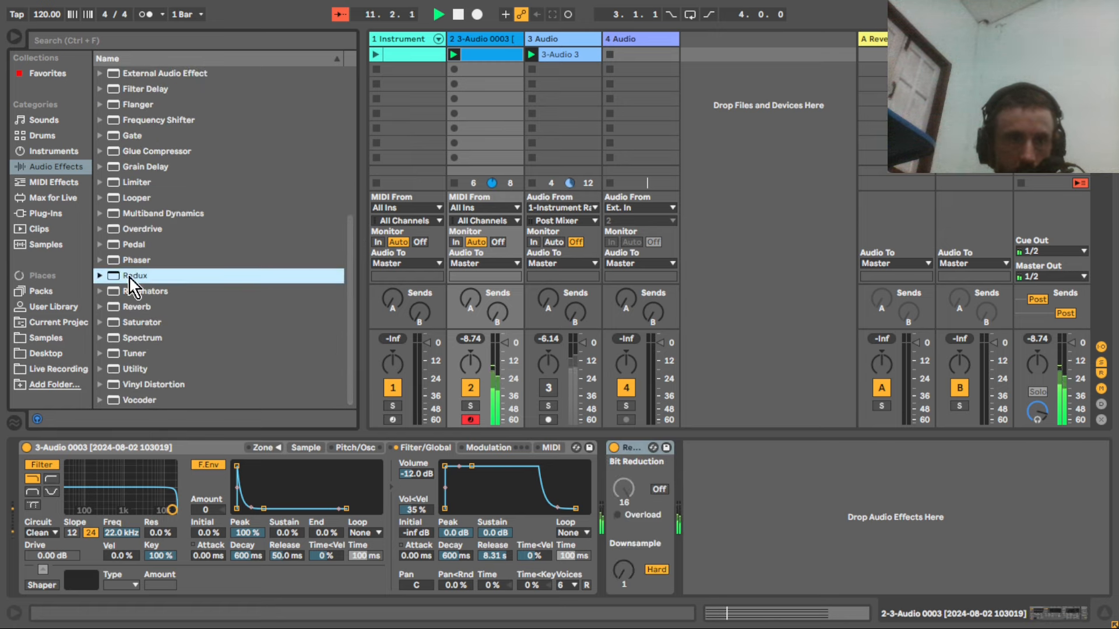
pyautogui.click(651, 570)
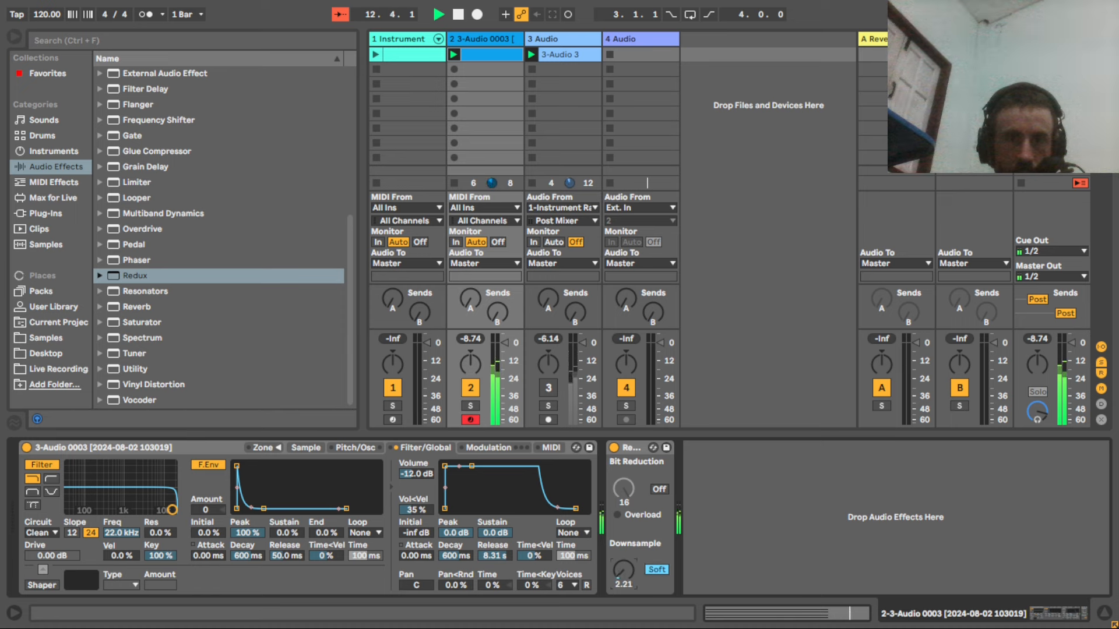
pyautogui.click(659, 490)
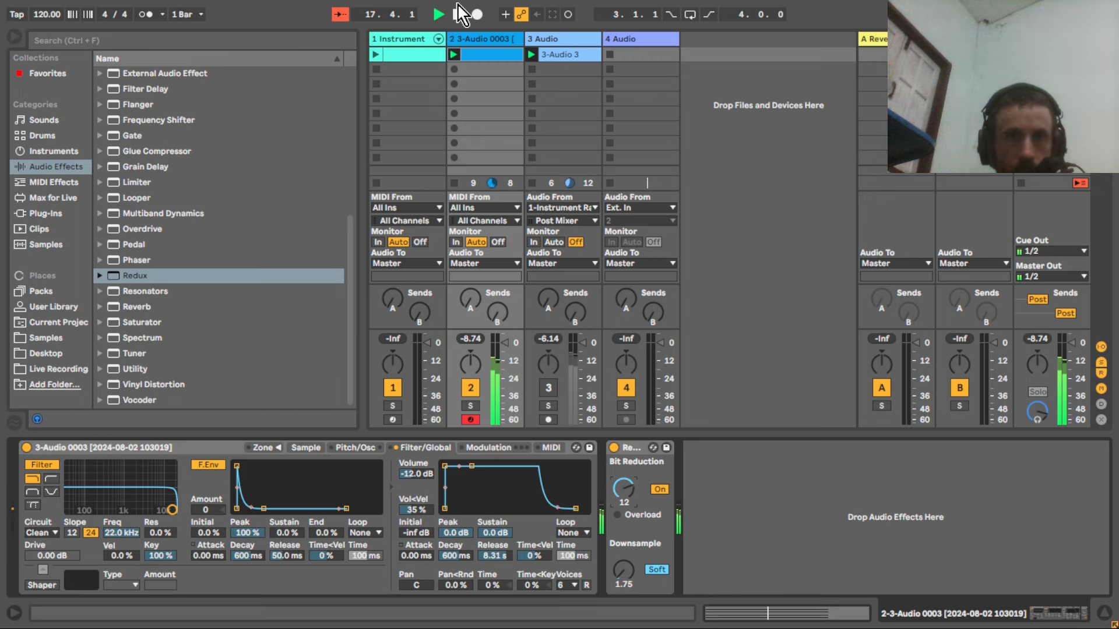
# Step: Bring the Echo from the 1 Instrument Rack track, with its settings, onto the Sampler track after Redux
pyautogui.click(421, 41)
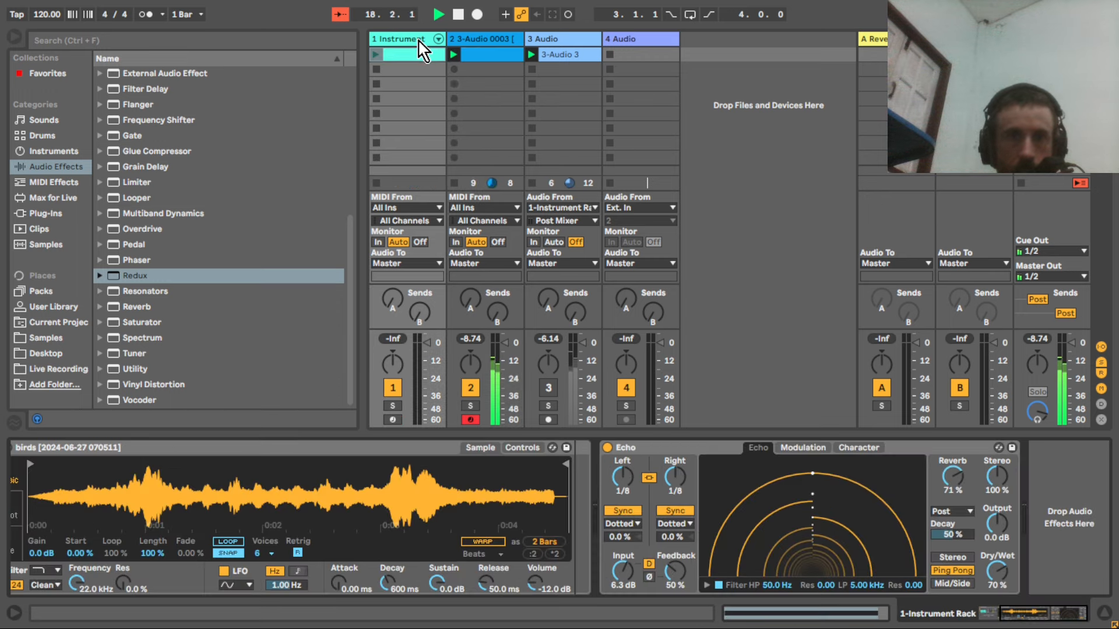
pyautogui.click(665, 448)
pyautogui.moveTo(669, 458); pyautogui.dragTo(486, 42)
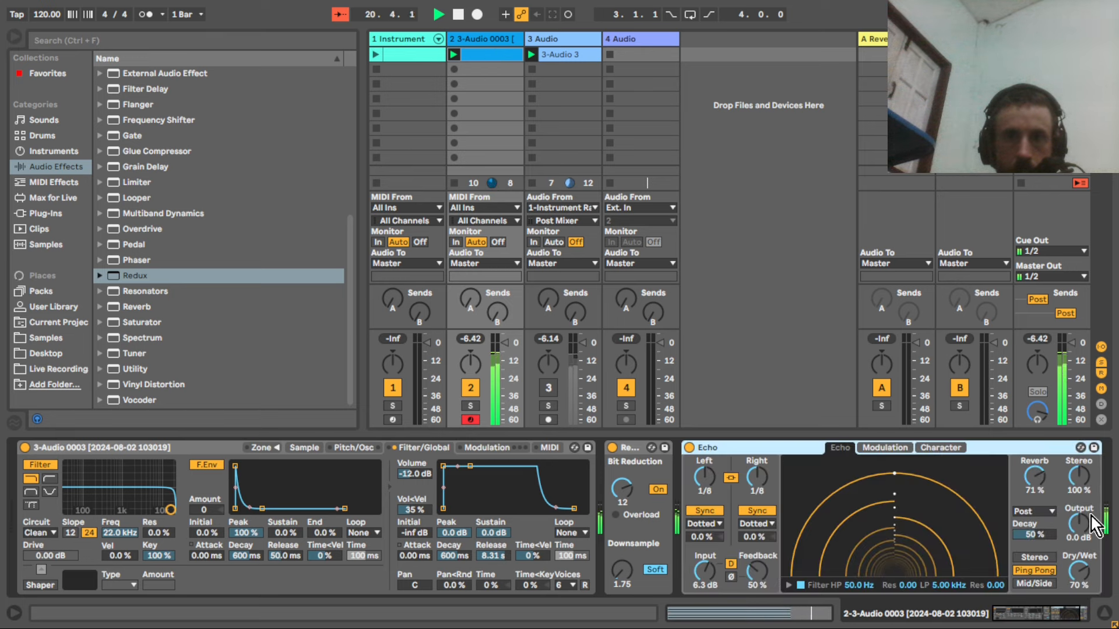
# Step: Set the Echo's filter to a 238 Hz high-pass and a 1.87 kHz low-pass with resonance 0.15
pyautogui.click(789, 585)
pyautogui.moveTo(818, 572); pyautogui.dragTo(863, 571)
pyautogui.moveTo(958, 571); pyautogui.dragTo(930, 554)
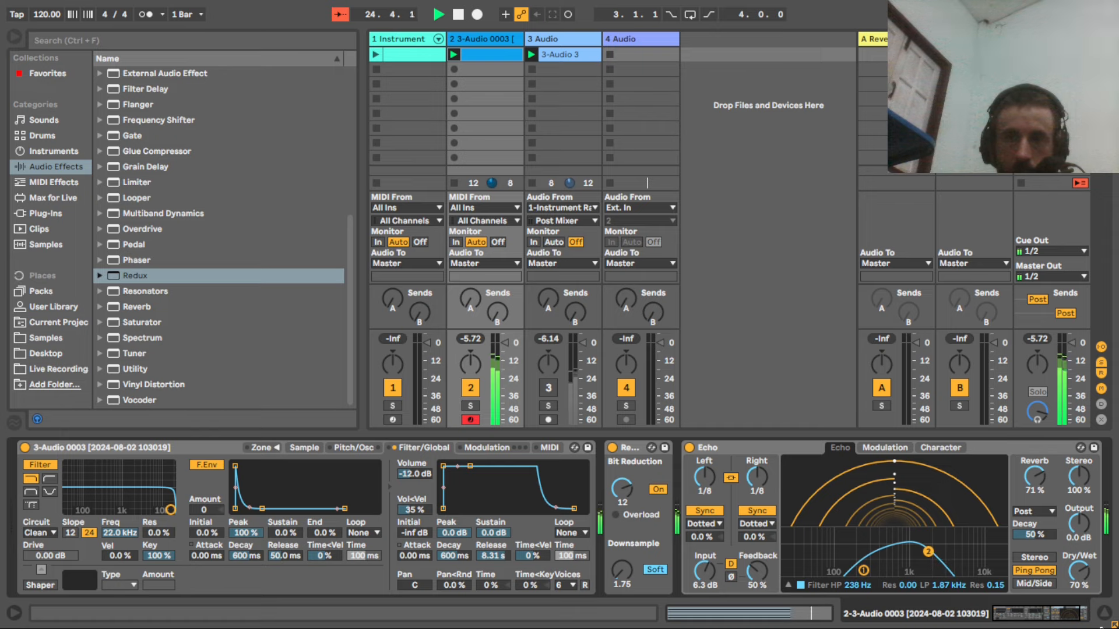
# Step: Transpose the Sampler's pitch by +14 st and audition the result
pyautogui.moveTo(1034, 618); pyautogui.dragTo(1072, 620)
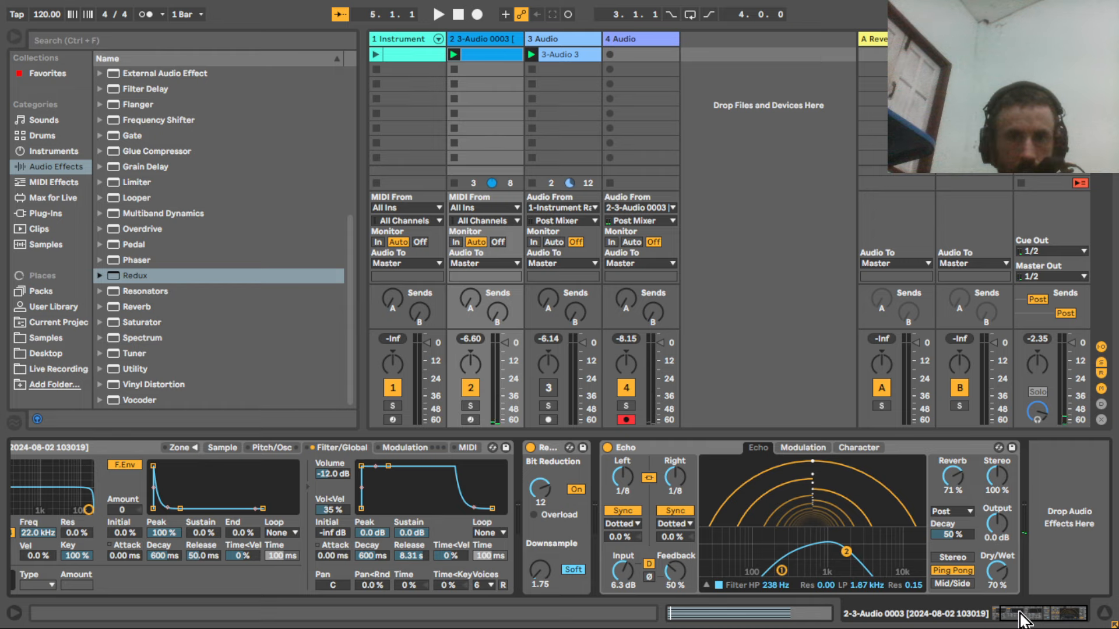
pyautogui.moveTo(1005, 617); pyautogui.dragTo(999, 616)
pyautogui.click(360, 448)
pyautogui.press('space')
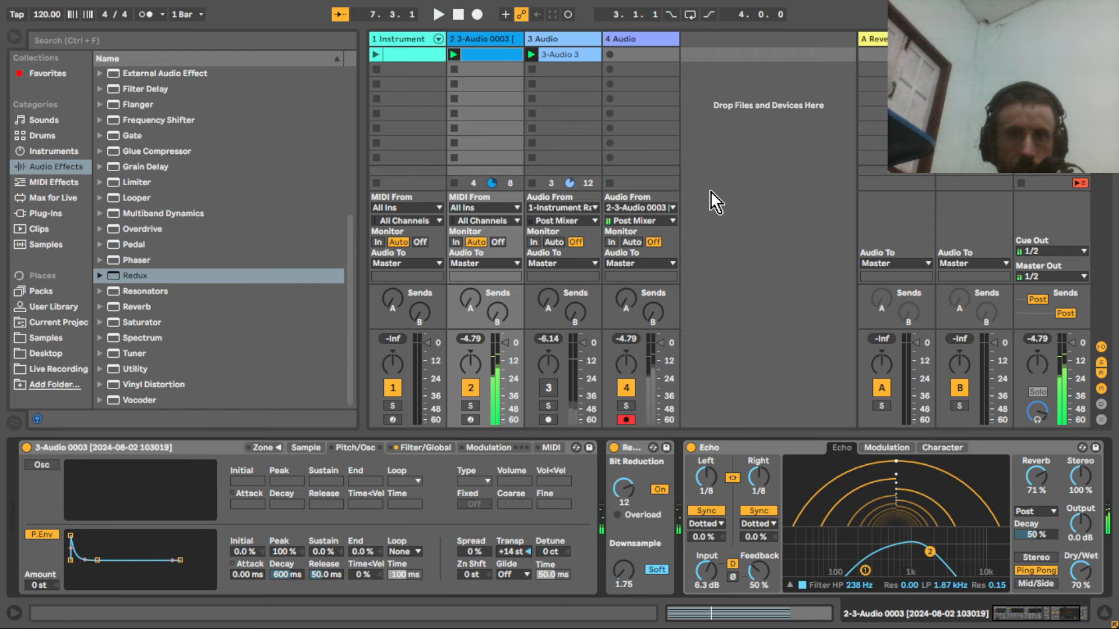
# Step: Record the Sampler track's processed output into the first slot of the 4 Audio track and loop the clip from 1.1.3 to 4.1.1
pyautogui.click(609, 54)
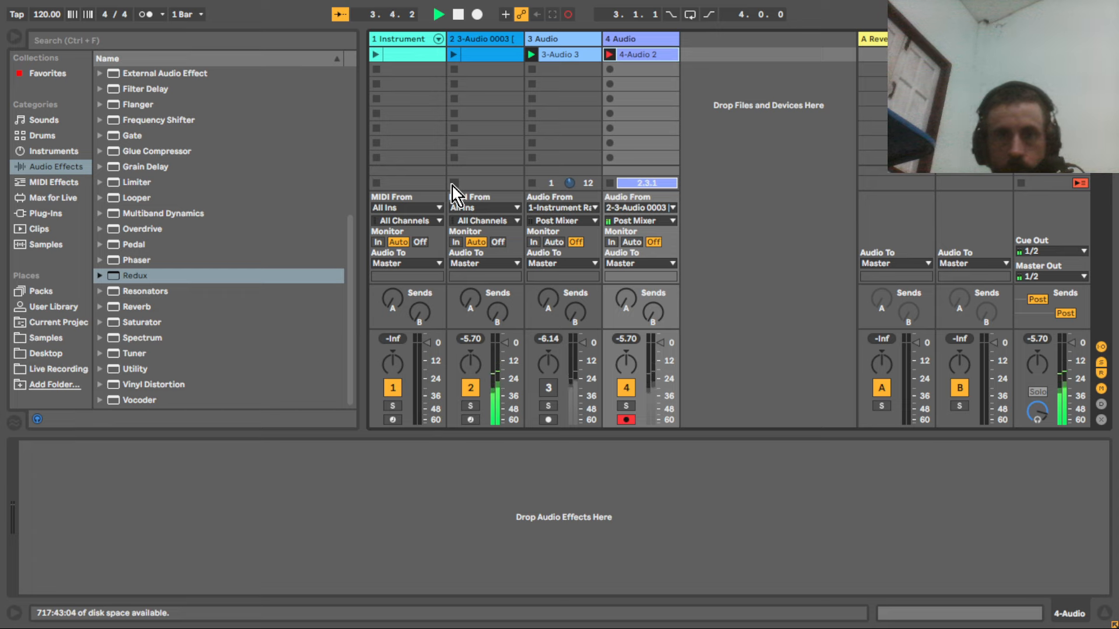
pyautogui.hotkey('shift', 'Tab')
pyautogui.press('space')
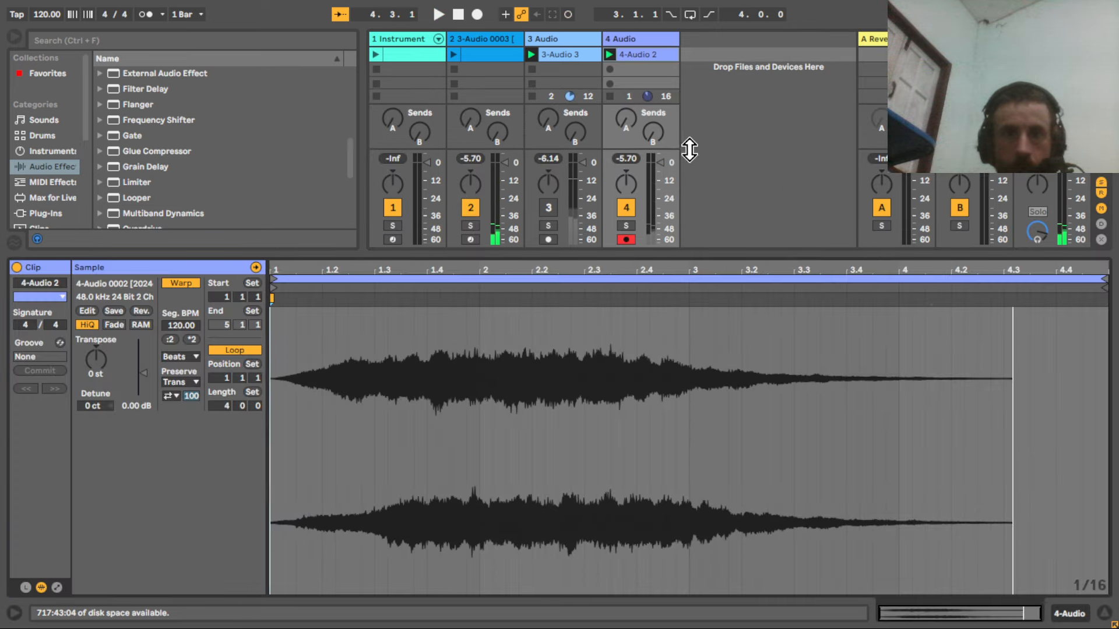
pyautogui.moveTo(900, 441); pyautogui.dragTo(300, 428)
pyautogui.hotkey('ctrl', 'l')
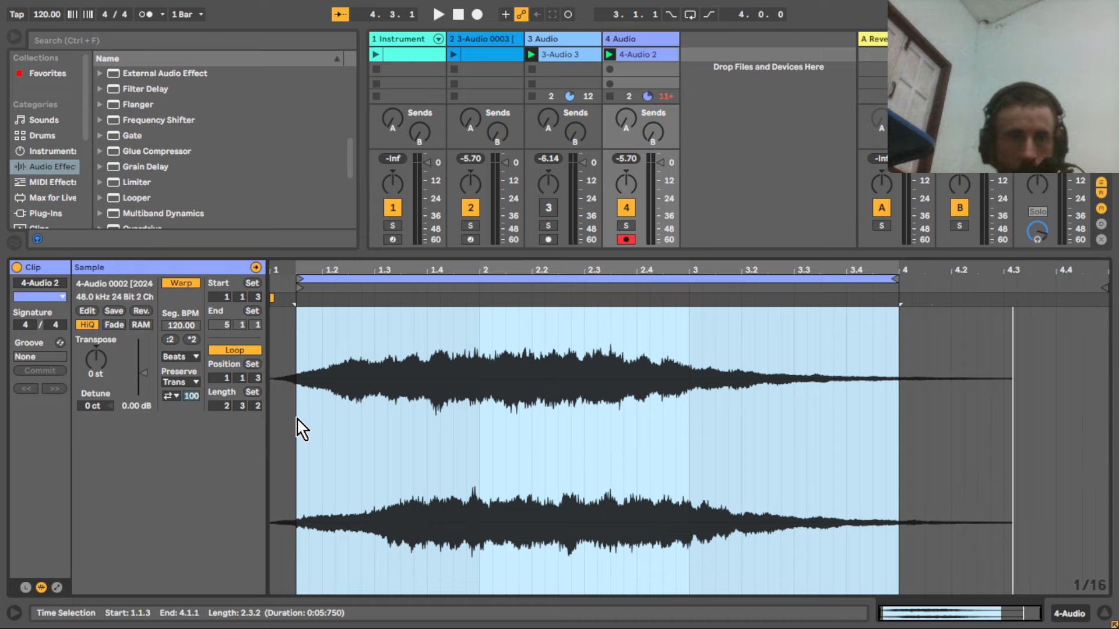
# Step: Warp the 4-Audio 2 clip with Complex Pro at -12 st, Formants 21.09 and Envelope 155, and extend its loop start to 1.1.1
pyautogui.click(181, 357)
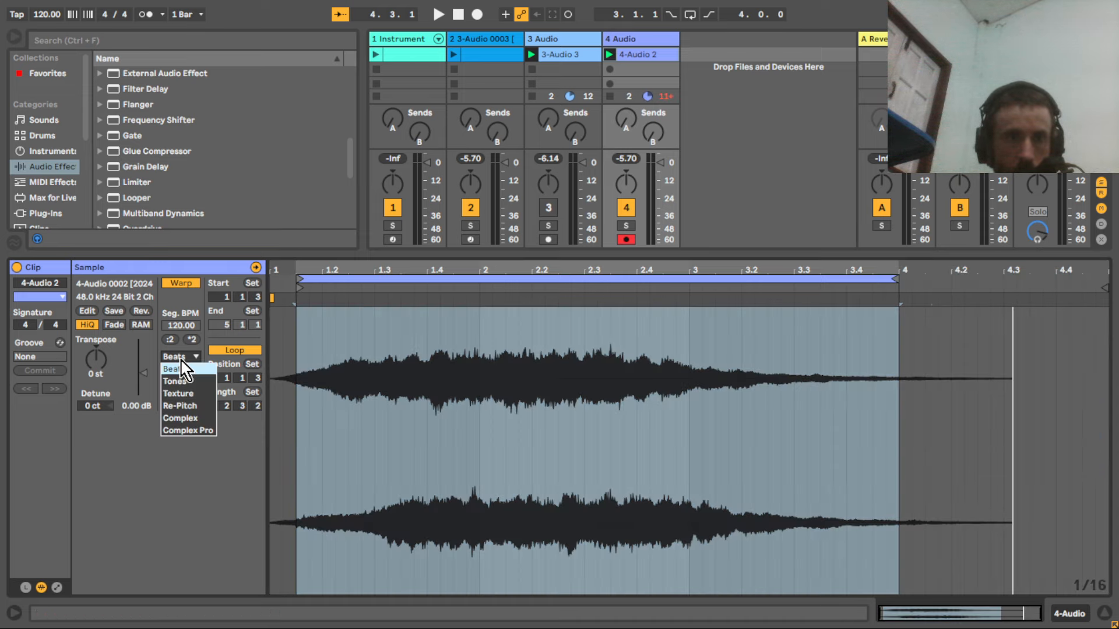
pyautogui.click(188, 431)
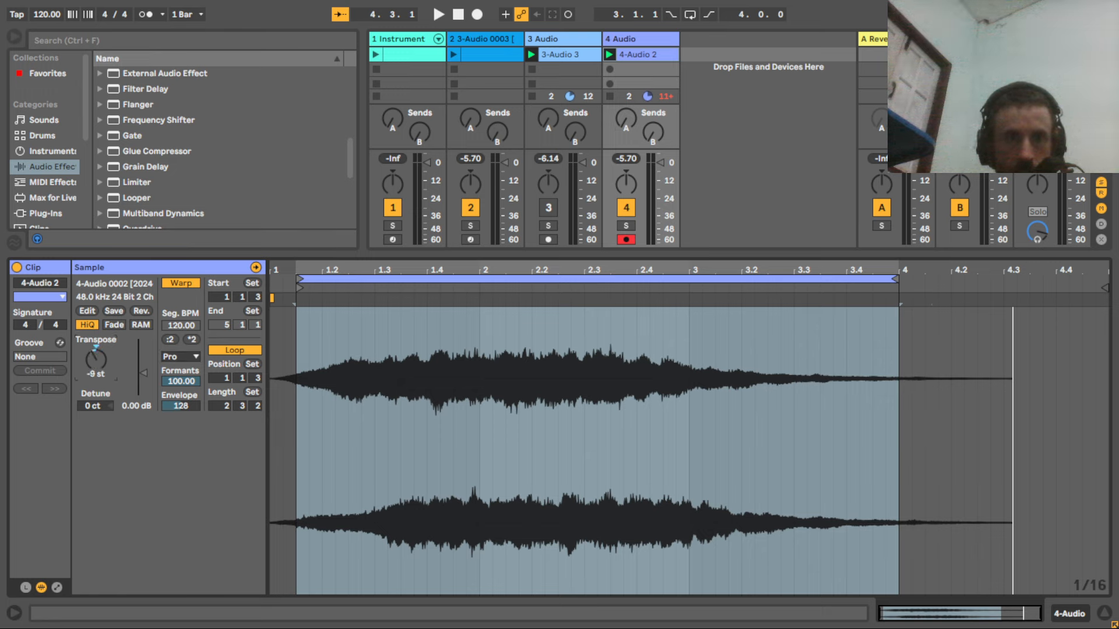
pyautogui.press('space')
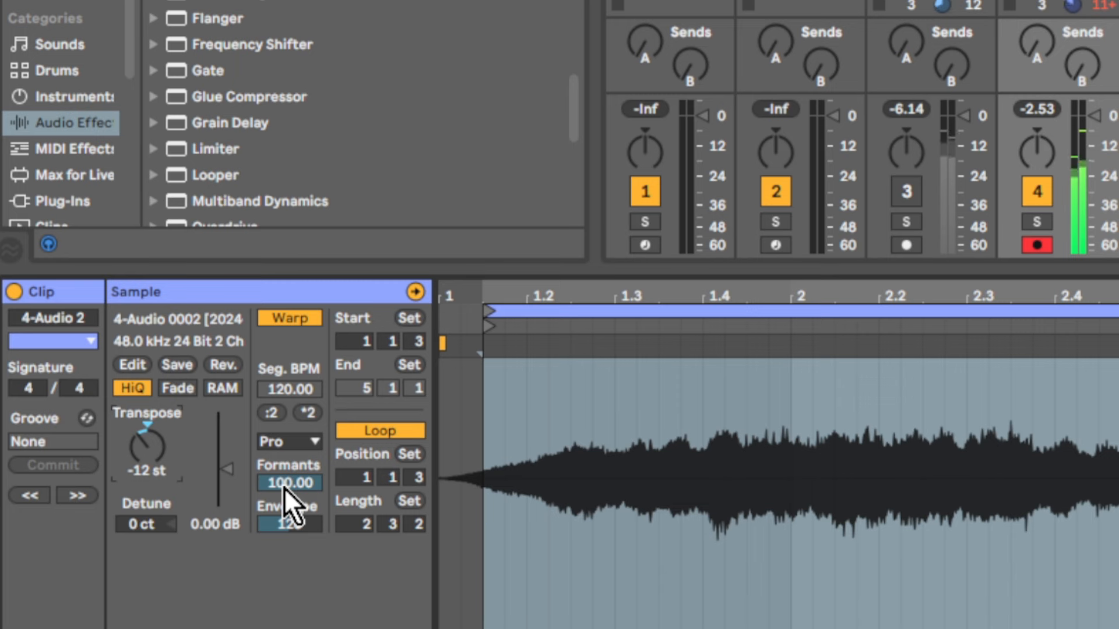
pyautogui.moveTo(285, 488); pyautogui.dragTo(284, 568)
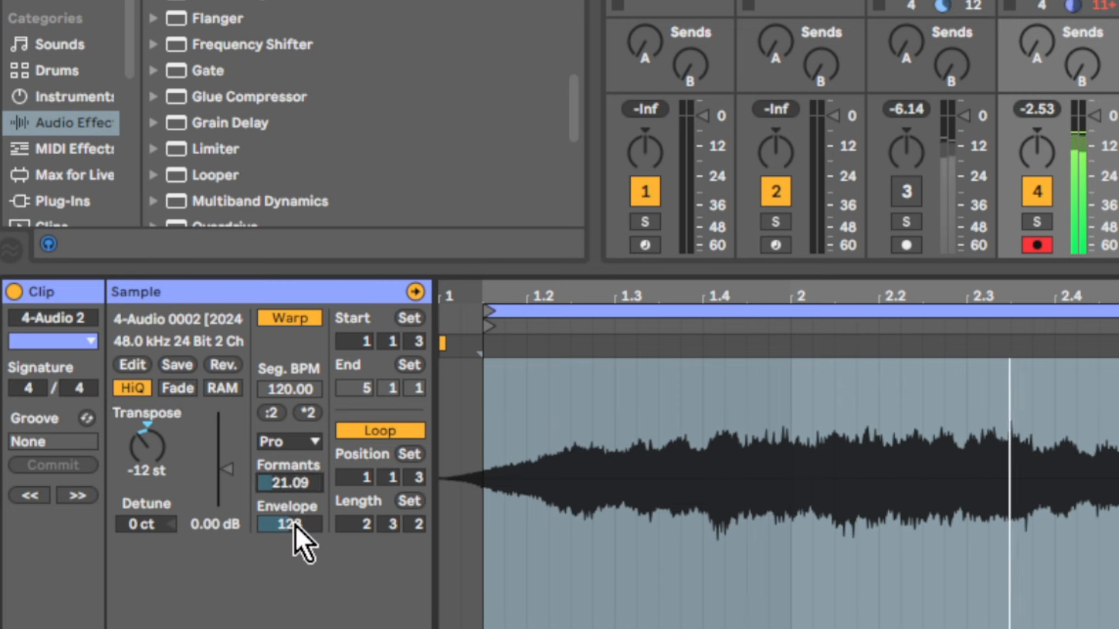
pyautogui.moveTo(295, 526)
pyautogui.mouseDown()
pyautogui.moveTo(295, 571)
pyautogui.moveTo(295, 491)
pyautogui.moveTo(295, 526)
pyautogui.mouseUp()
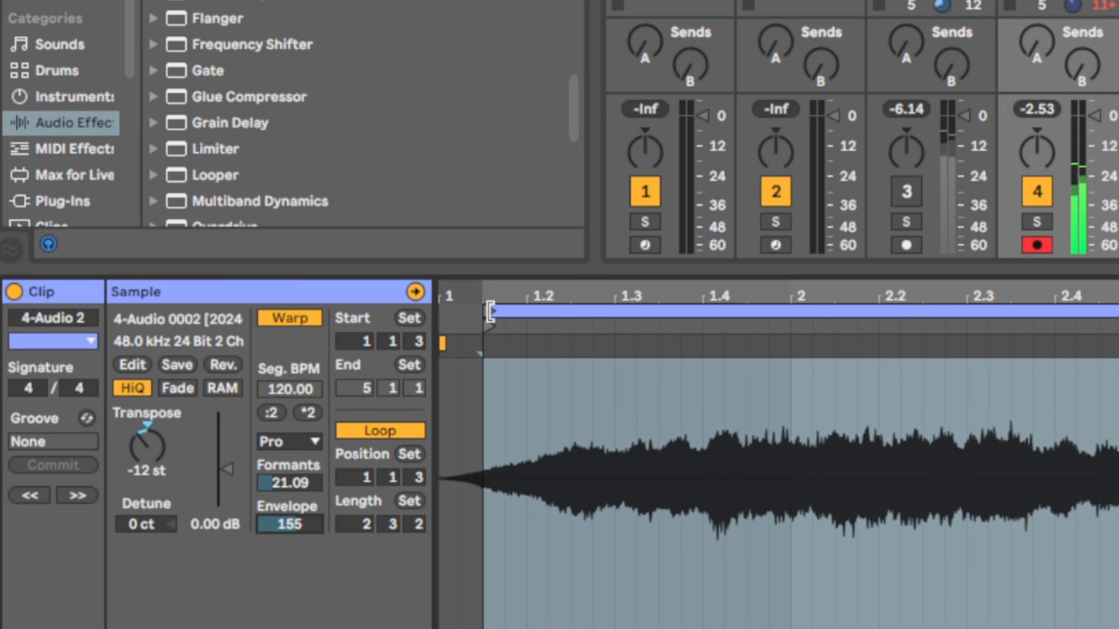
pyautogui.moveTo(491, 312); pyautogui.dragTo(443, 313)
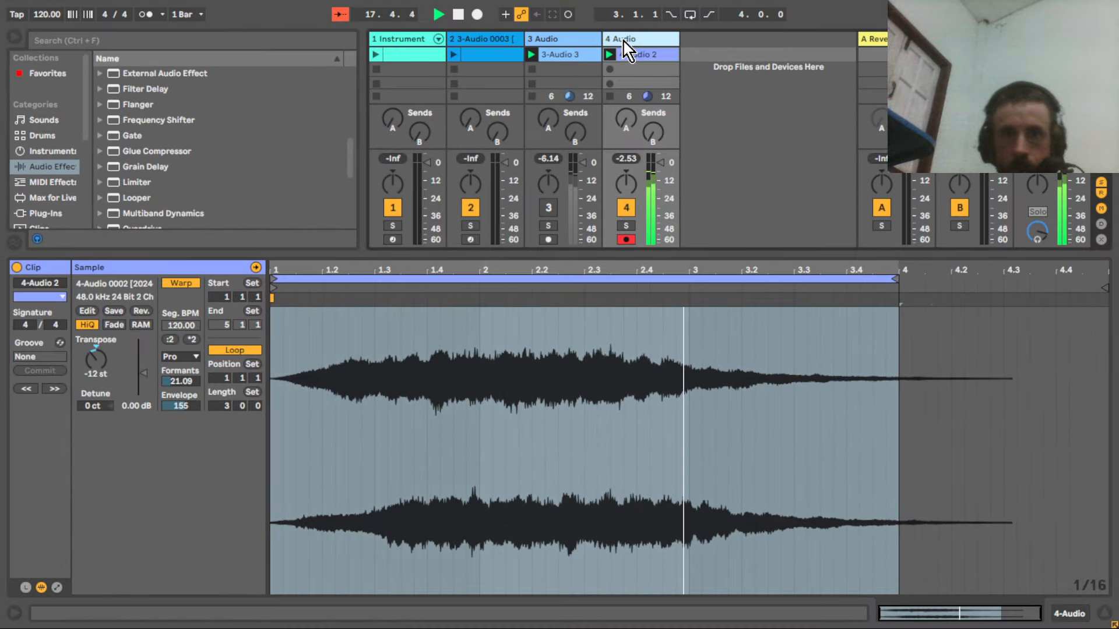
# Step: Add an audio track fed from 4-Audio, arm it and record the pitched-down clip into its first slot, stopping the source clip
pyautogui.hotkey('ctrl', 't')
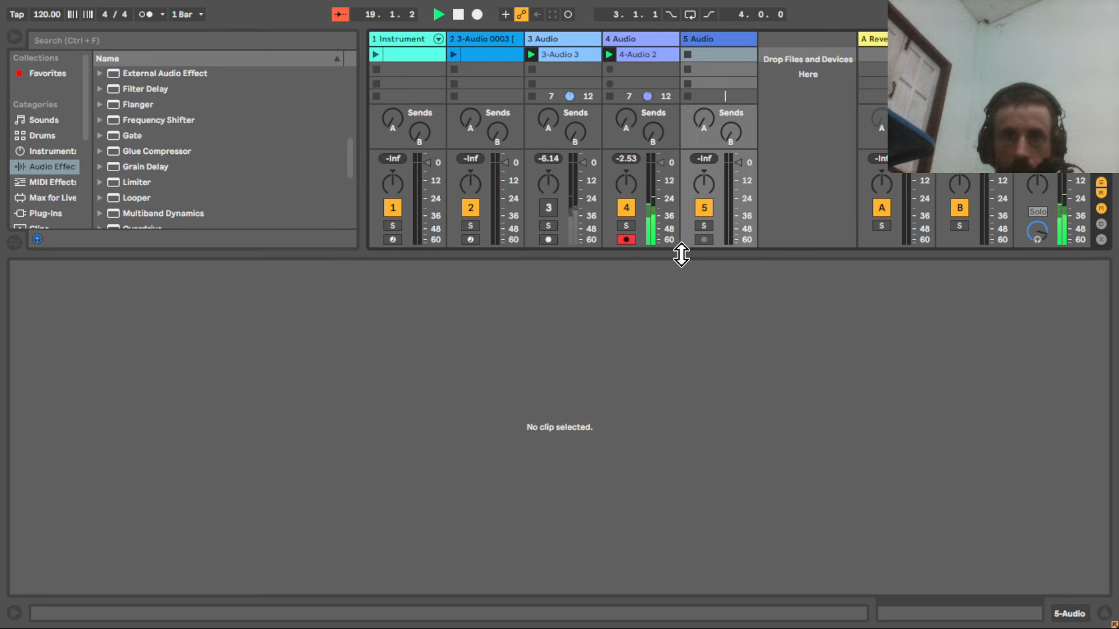
pyautogui.moveTo(682, 255); pyautogui.dragTo(692, 478)
pyautogui.click(726, 209)
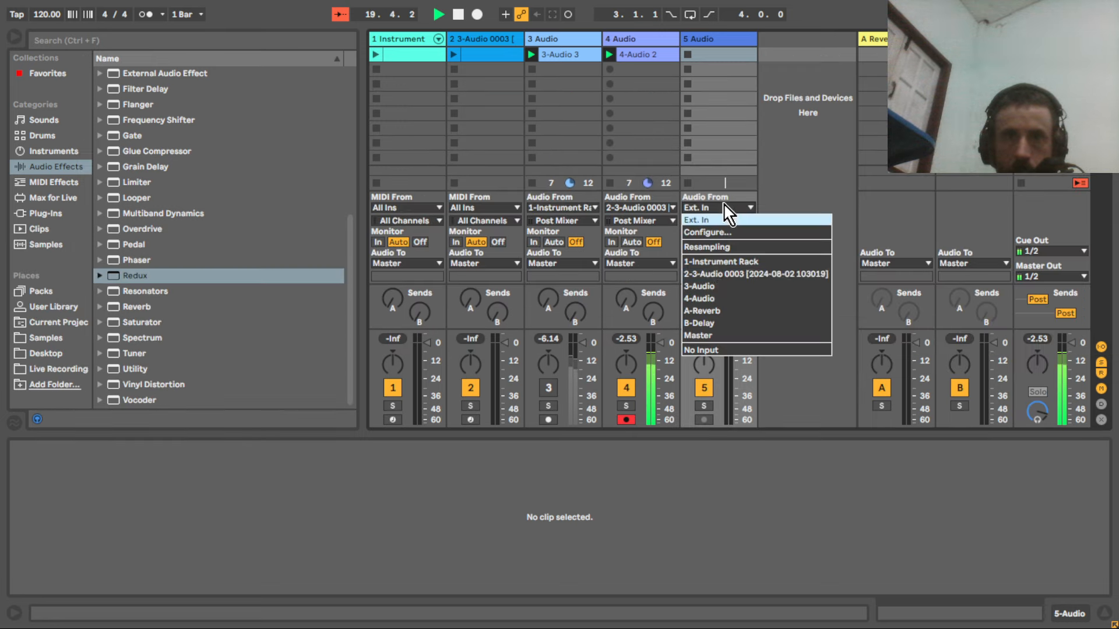
pyautogui.click(725, 299)
pyautogui.click(704, 420)
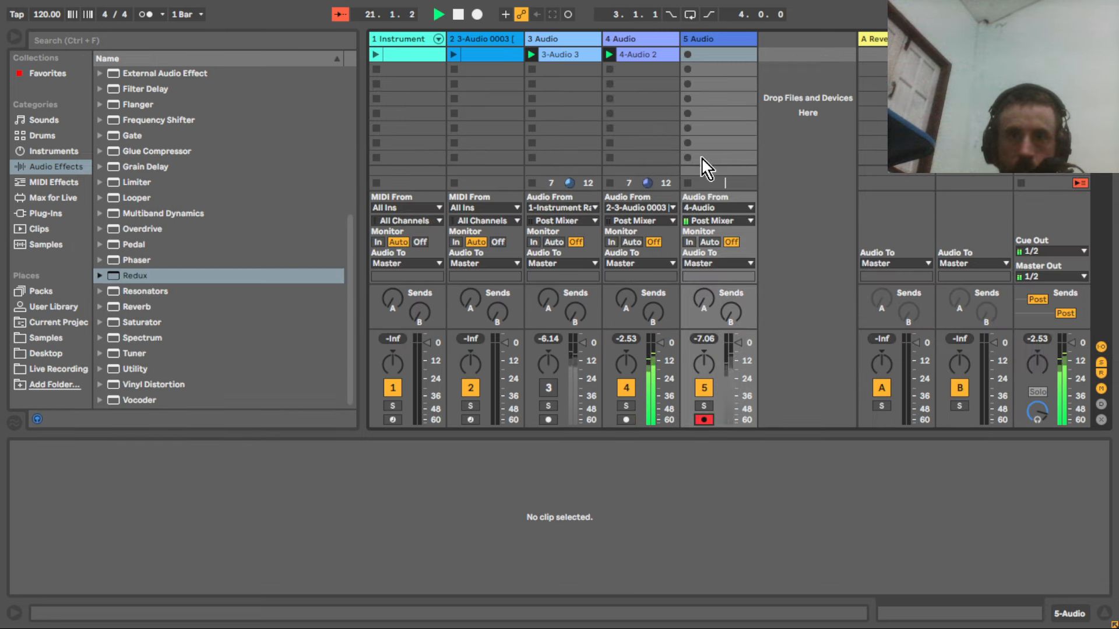
pyautogui.click(688, 54)
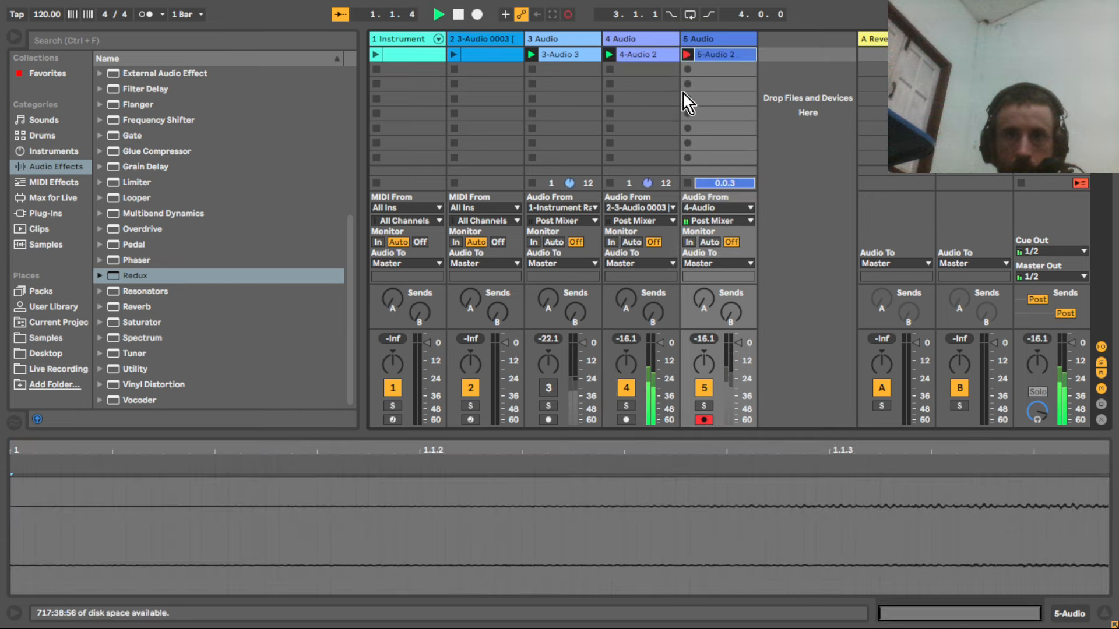
pyautogui.click(610, 184)
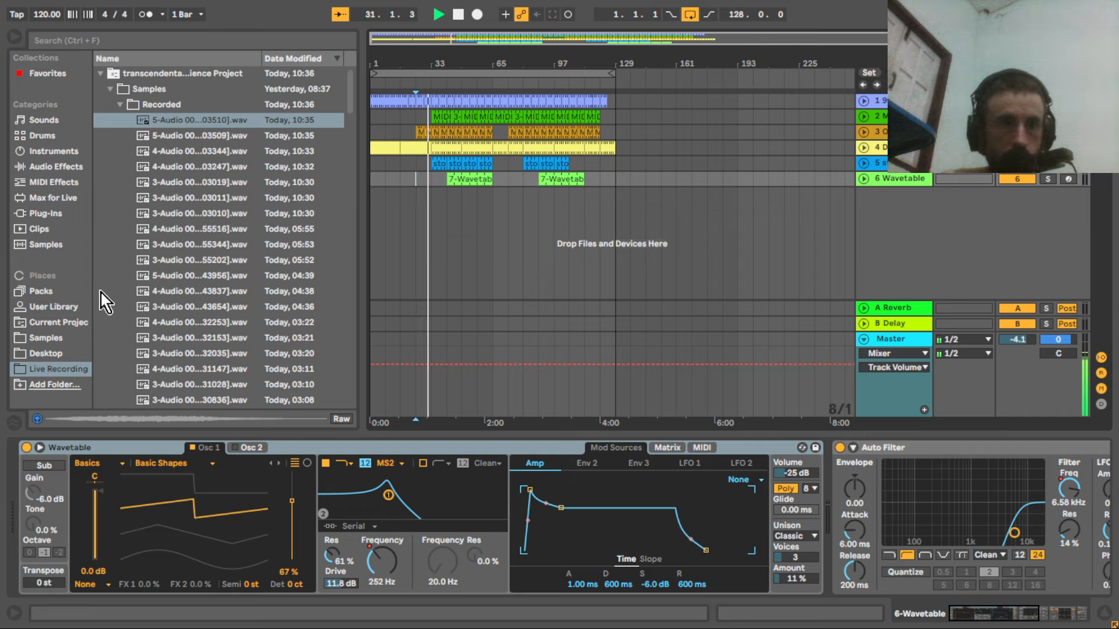
pyautogui.press('space')
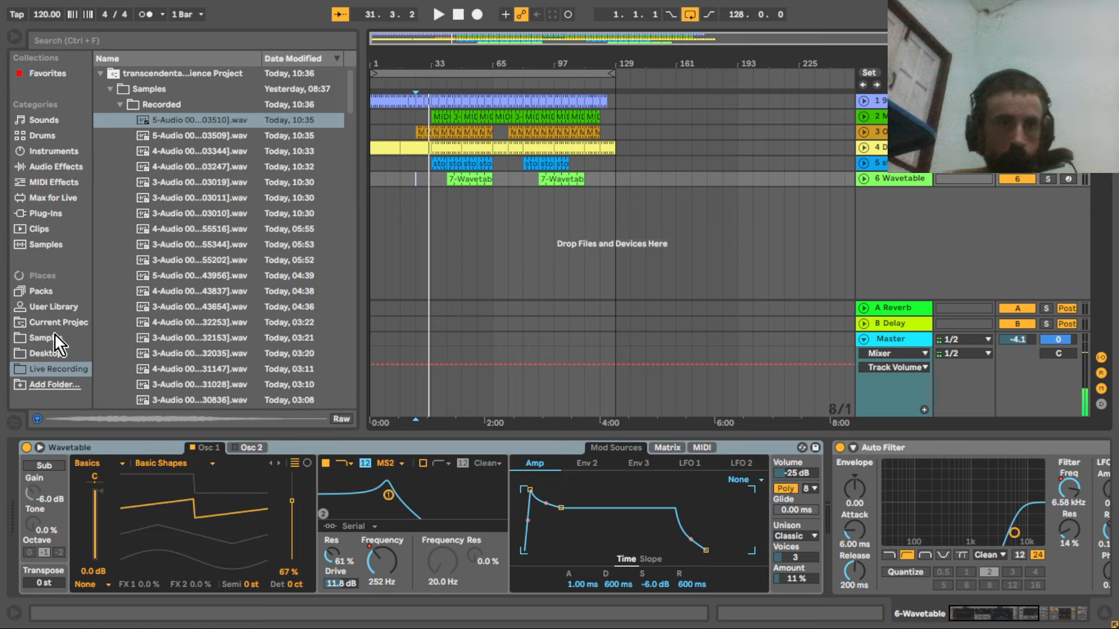
pyautogui.click(168, 121)
pyautogui.click(905, 181)
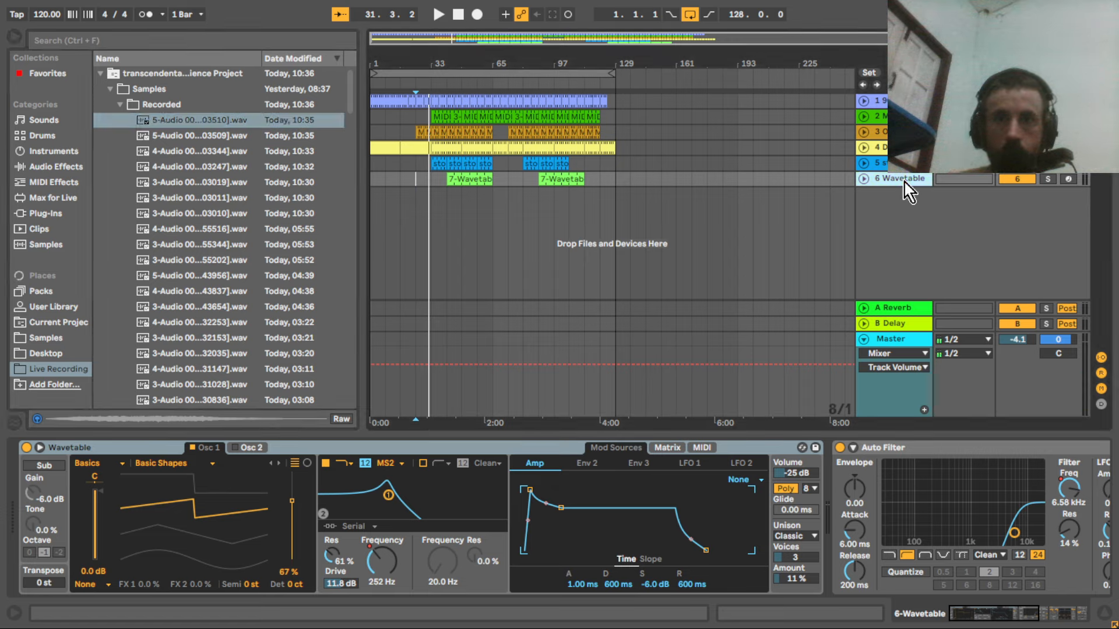
pyautogui.hotkey('ctrl', 'shift', 't')
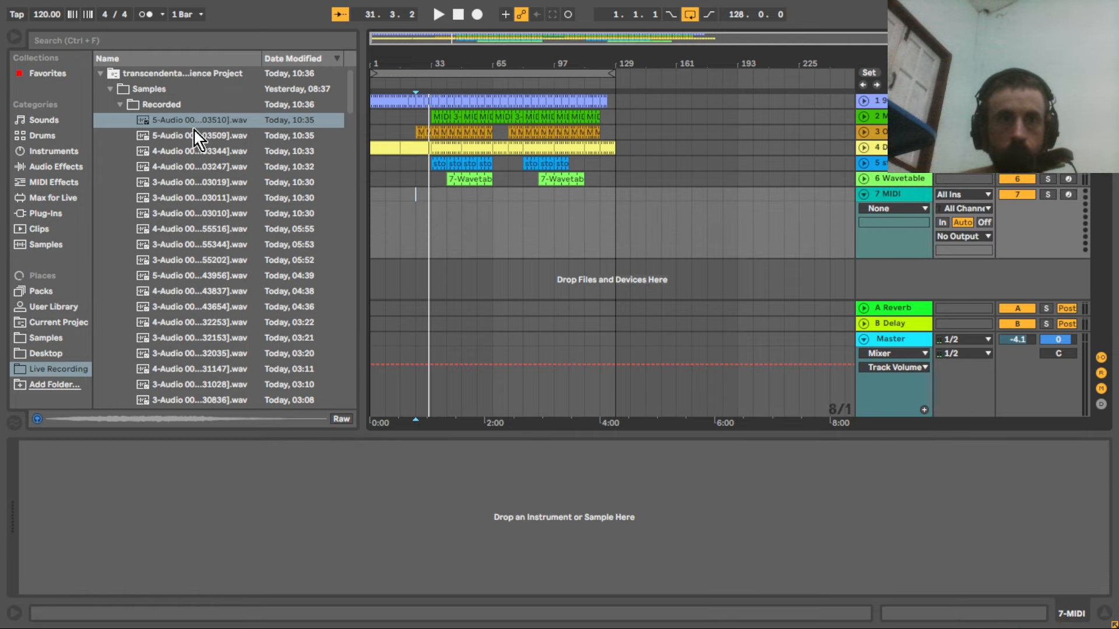
pyautogui.moveTo(186, 121); pyautogui.dragTo(312, 522)
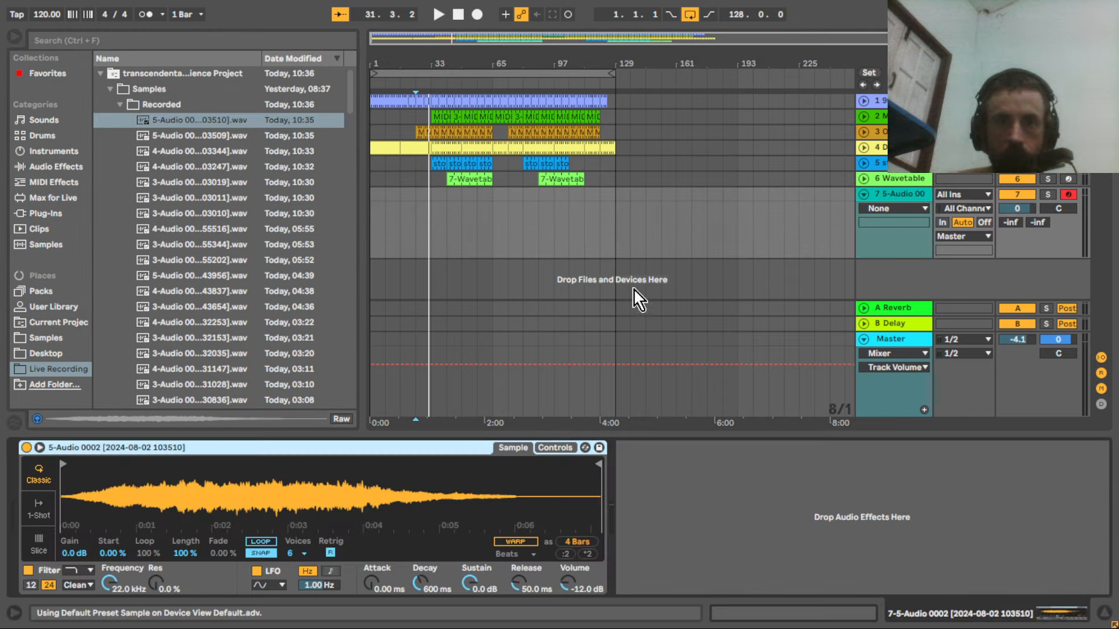
# Step: Create an eight-bar MIDI clip at bar 33 on the Simpler track with a four-bar C3 note, and loop its first four bars
pyautogui.click(437, 195)
pyautogui.hotkey('ctrl', 'l')
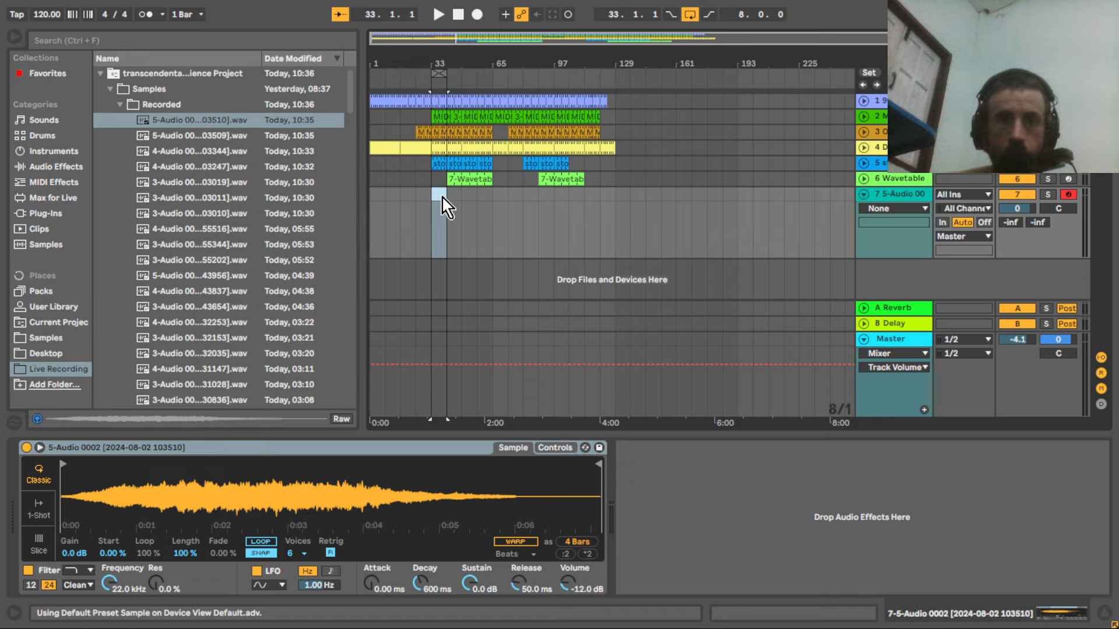
pyautogui.hotkey('ctrl', 'shift', 'm')
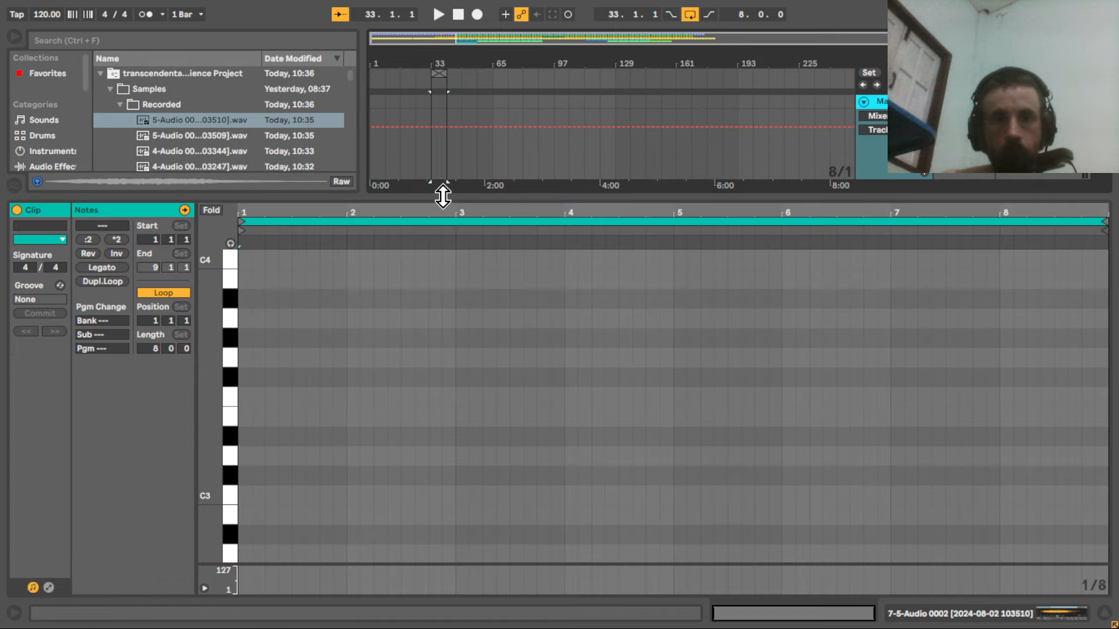
pyautogui.doubleClick(244, 494)
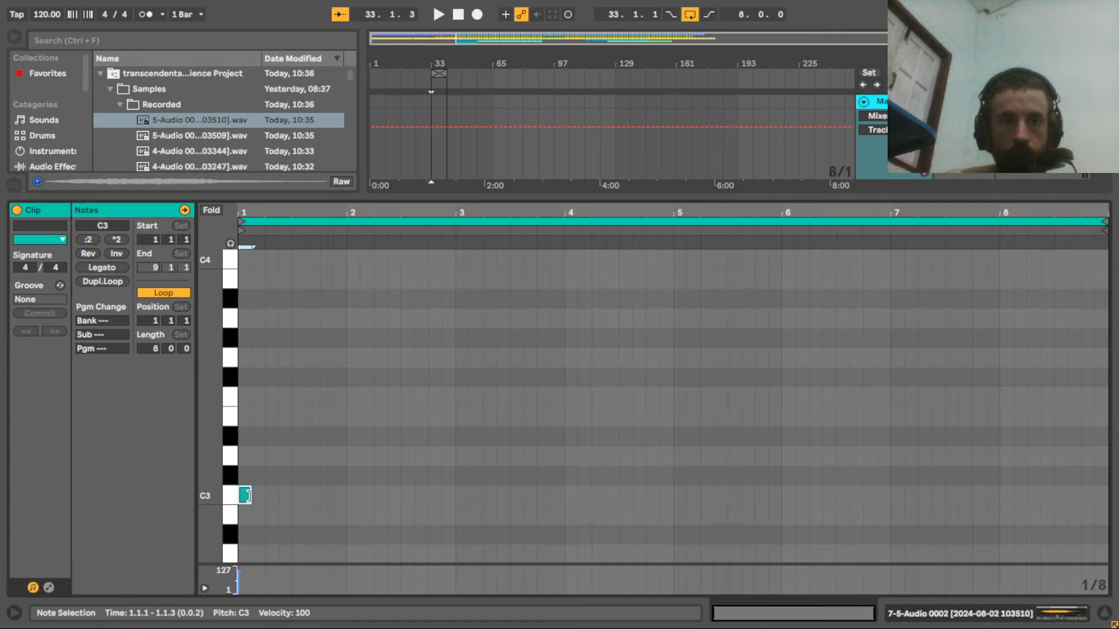
pyautogui.moveTo(246, 494); pyautogui.dragTo(661, 515)
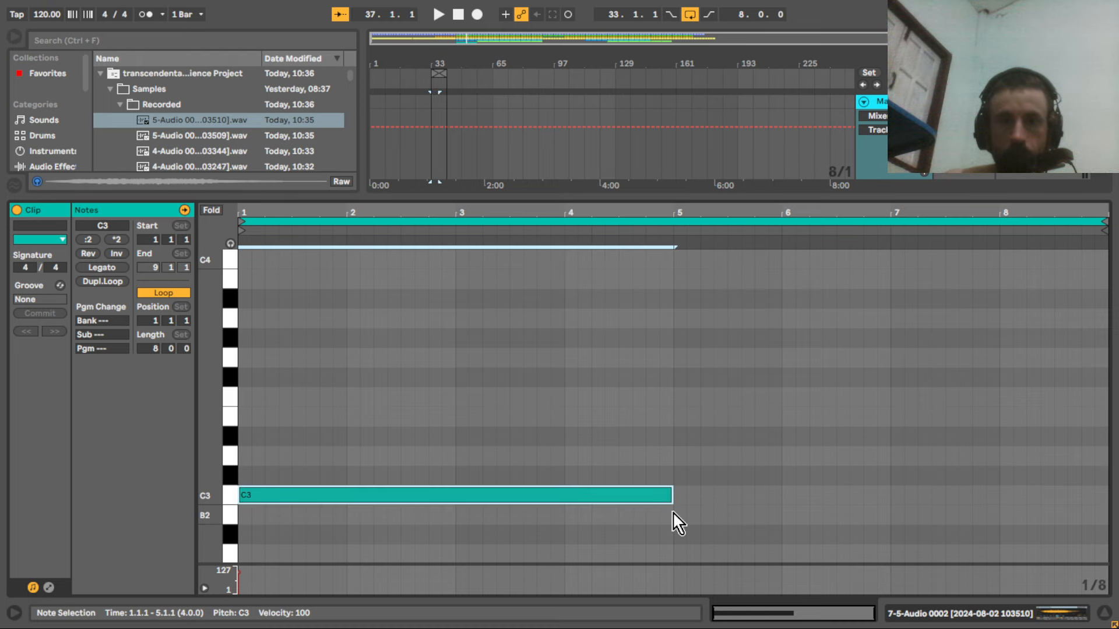
pyautogui.hotkey('ctrl', 'l')
pyautogui.hotkey('shift', 'Tab')
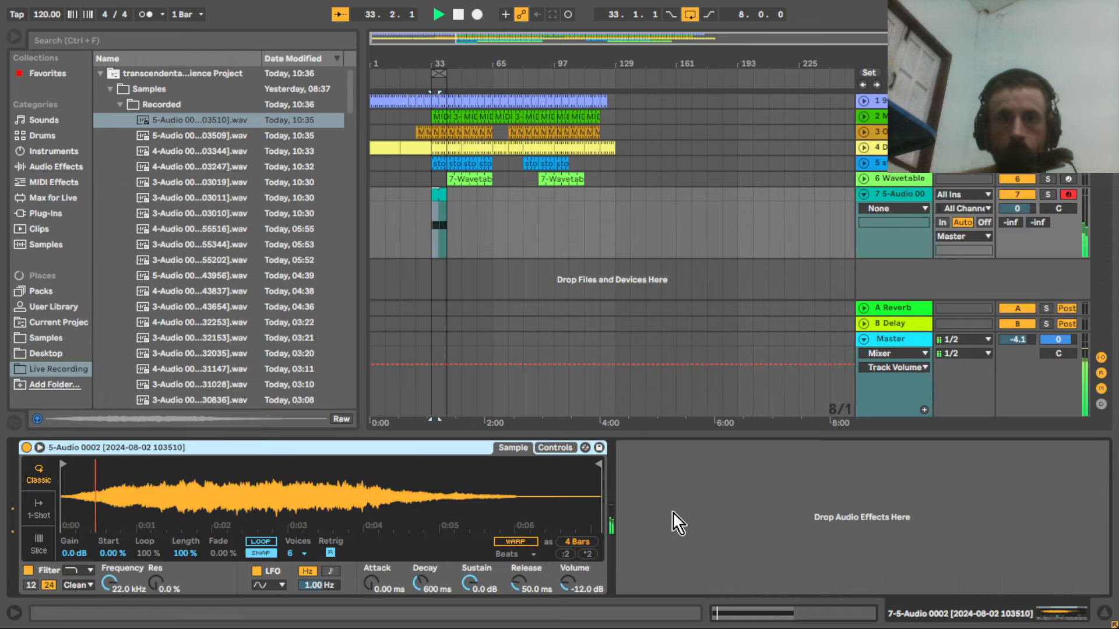
# Step: Shorten the MIDI clip's loop to its first bar so the C3 note retriggers every bar, and return to the Simpler
pyautogui.hotkey('shift', 'Tab')
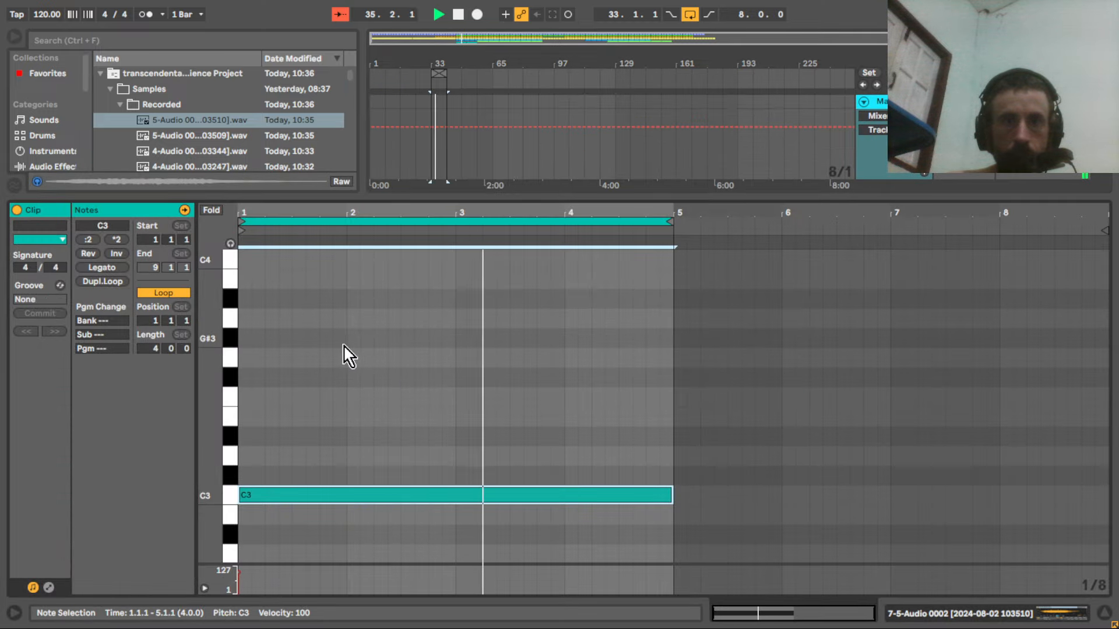
pyautogui.moveTo(349, 354); pyautogui.dragTo(232, 356)
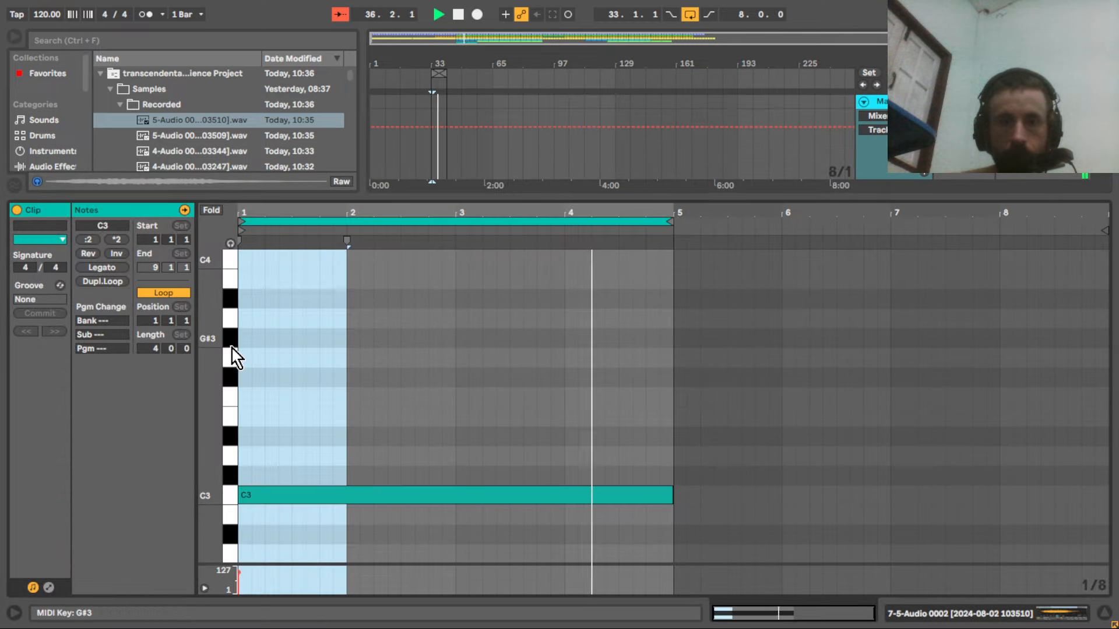
pyautogui.hotkey('ctrl', 'l')
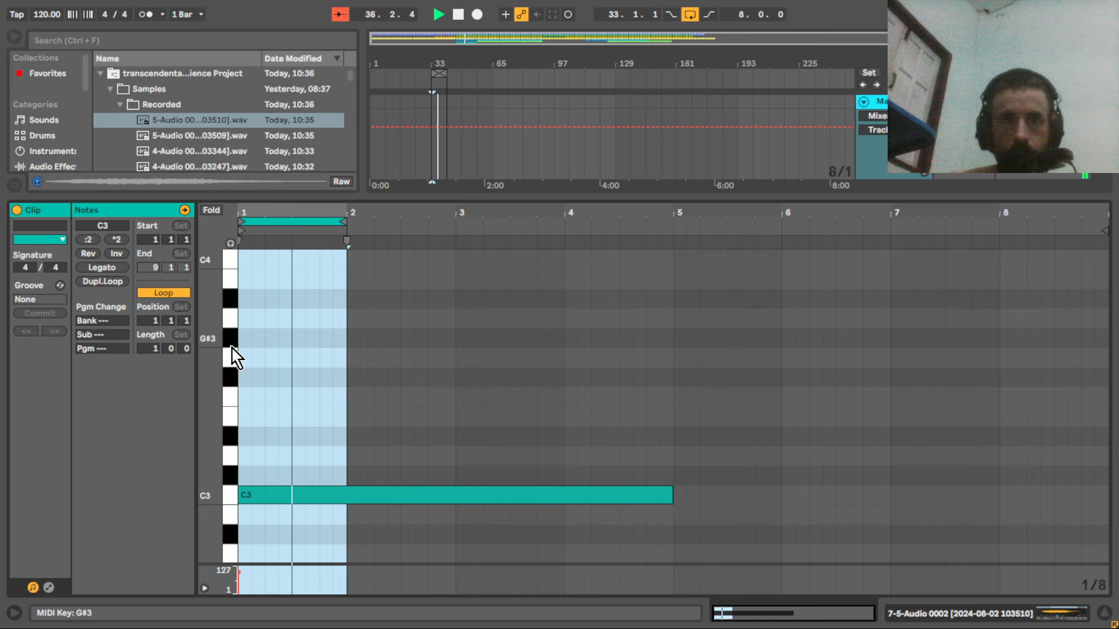
pyautogui.click(1103, 612)
pyautogui.moveTo(431, 62); pyautogui.dragTo(432, 62)
pyautogui.hotkey('shift', 'Tab')
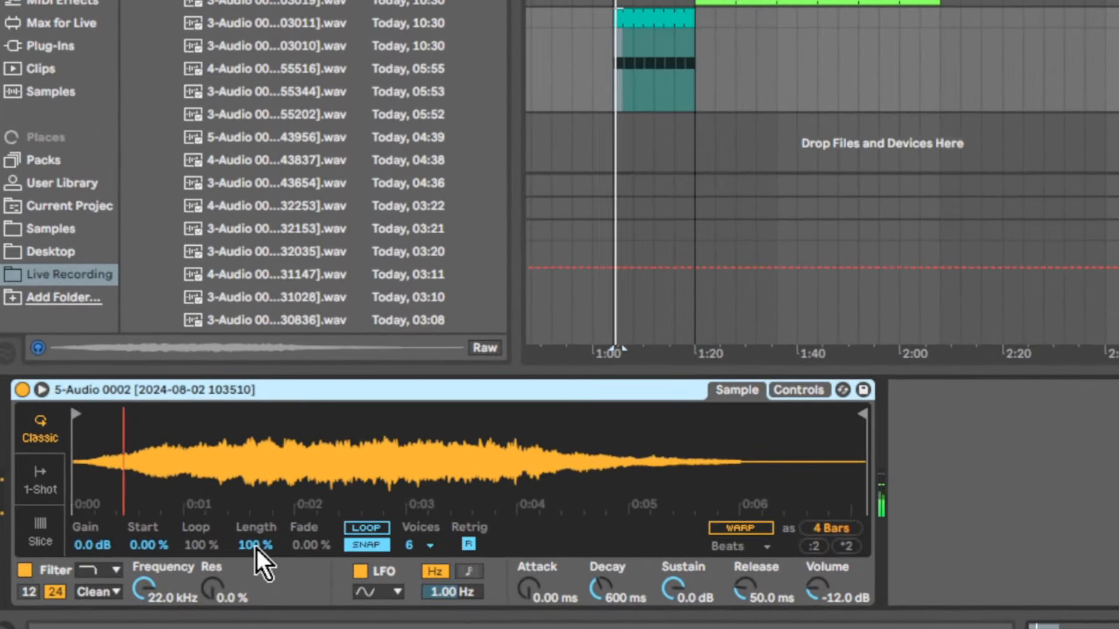
# Step: Turn on Simpler looping with Loop 39.8 %, Length 34.4 % and Fade 15.6 %, and move the sample's start marker to about 0:01.3
pyautogui.click(366, 528)
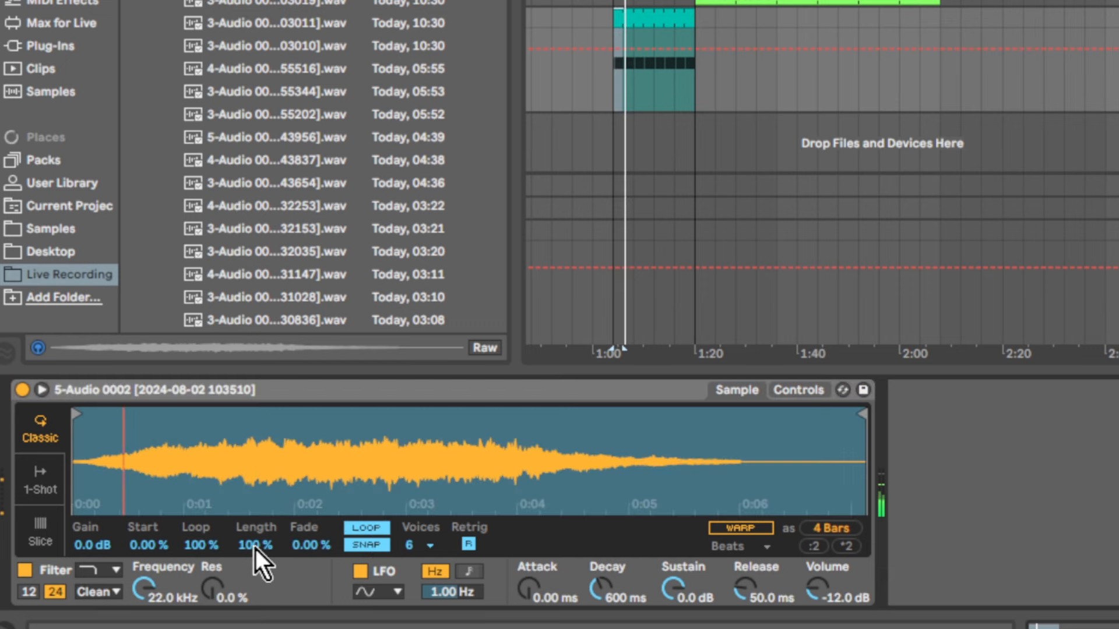
pyautogui.moveTo(234, 547); pyautogui.dragTo(303, 517)
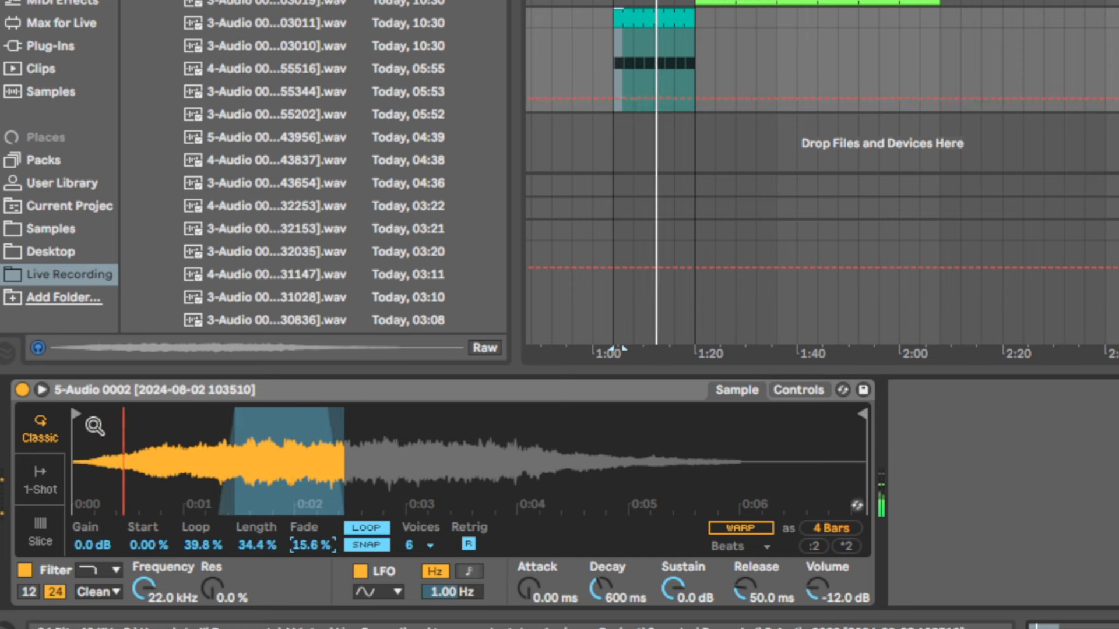
pyautogui.moveTo(76, 415); pyautogui.dragTo(227, 420)
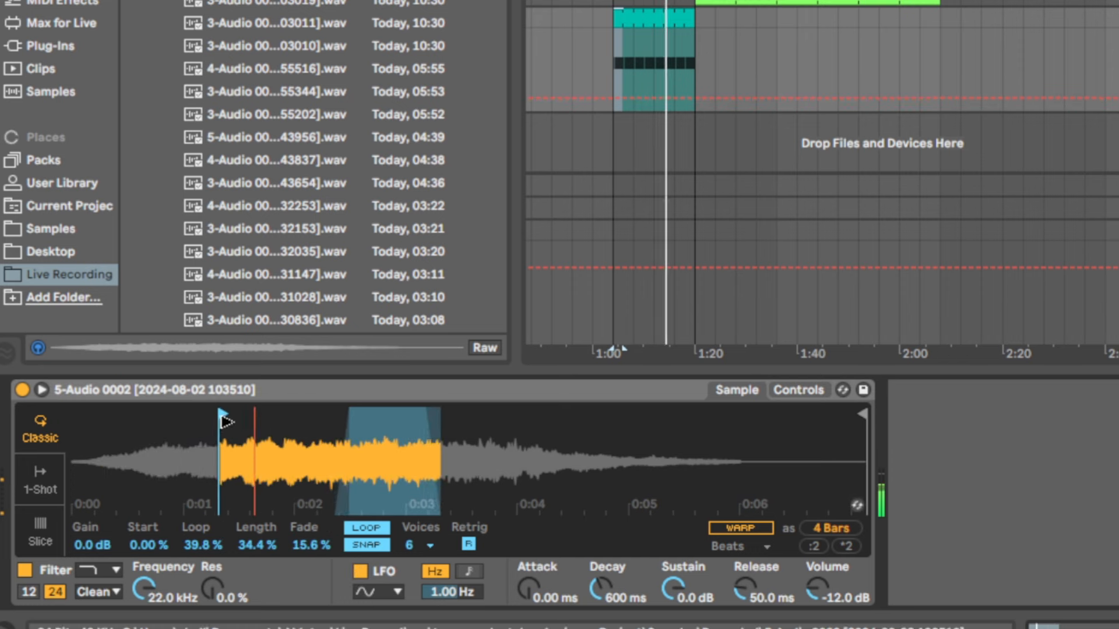
# Step: Tighten the Simpler's looped region to Loop 43.0 % and Length 15.6 %
pyautogui.moveTo(257, 545)
pyautogui.mouseDown()
pyautogui.moveTo(257, 561)
pyautogui.moveTo(274, 554)
pyautogui.mouseUp()
pyautogui.moveTo(200, 541)
pyautogui.mouseDown()
pyautogui.moveTo(200, 525)
pyautogui.moveTo(201, 553)
pyautogui.mouseUp()
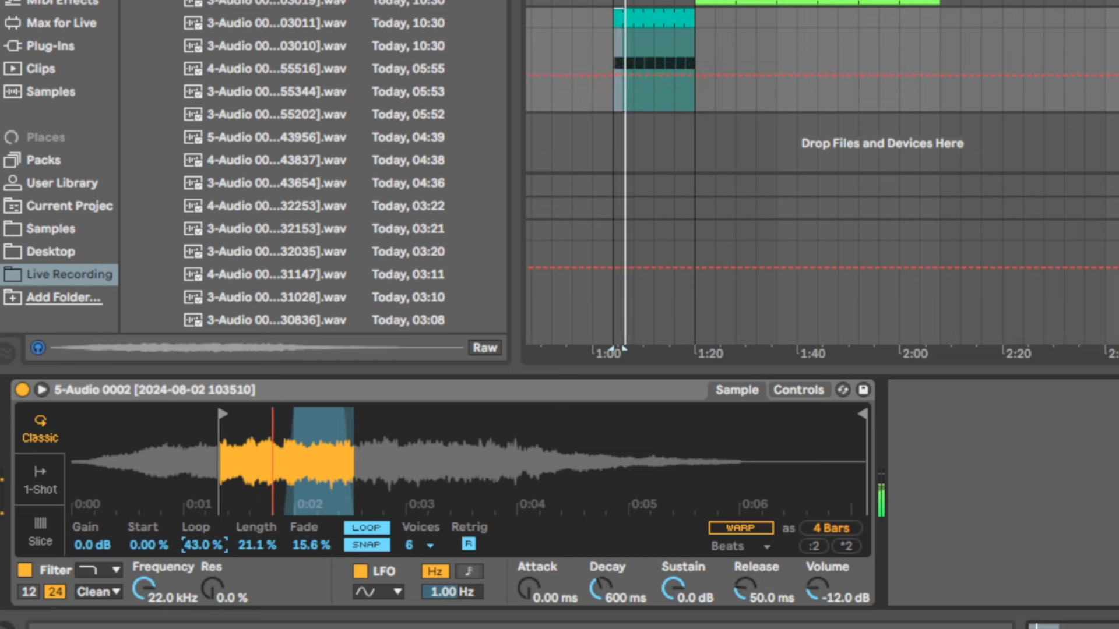
pyautogui.moveTo(268, 540); pyautogui.dragTo(268, 554)
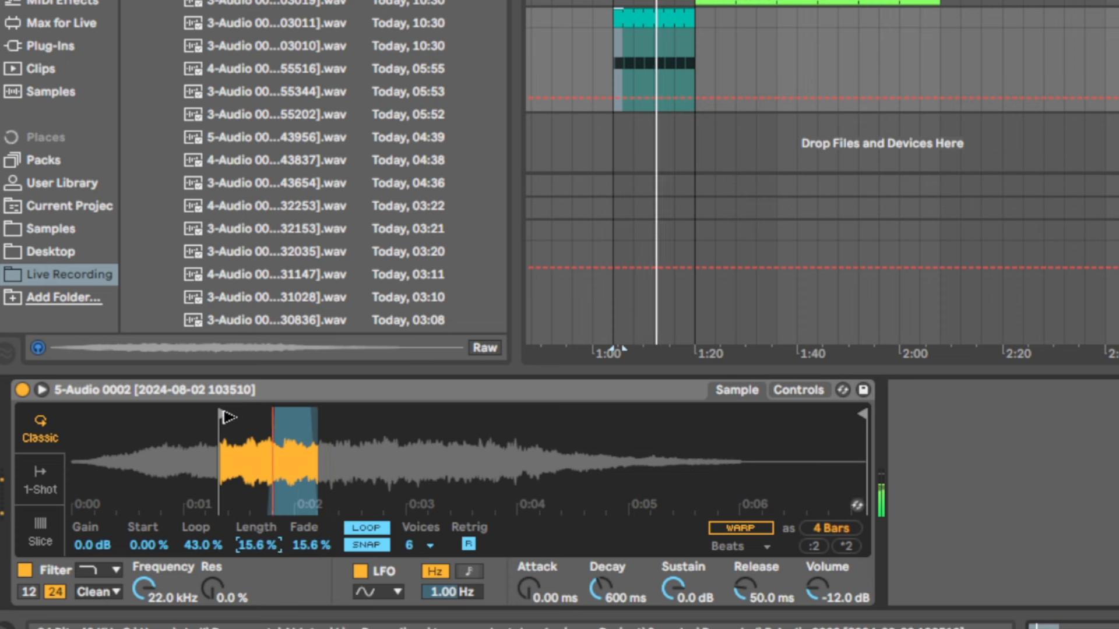
# Step: Move the Simpler sample's start marker to about 0:02.8 and set Length to 24.2 %
pyautogui.moveTo(225, 421)
pyautogui.mouseDown()
pyautogui.moveTo(447, 424)
pyautogui.moveTo(297, 432)
pyautogui.moveTo(184, 418)
pyautogui.moveTo(290, 429)
pyautogui.moveTo(410, 420)
pyautogui.mouseUp()
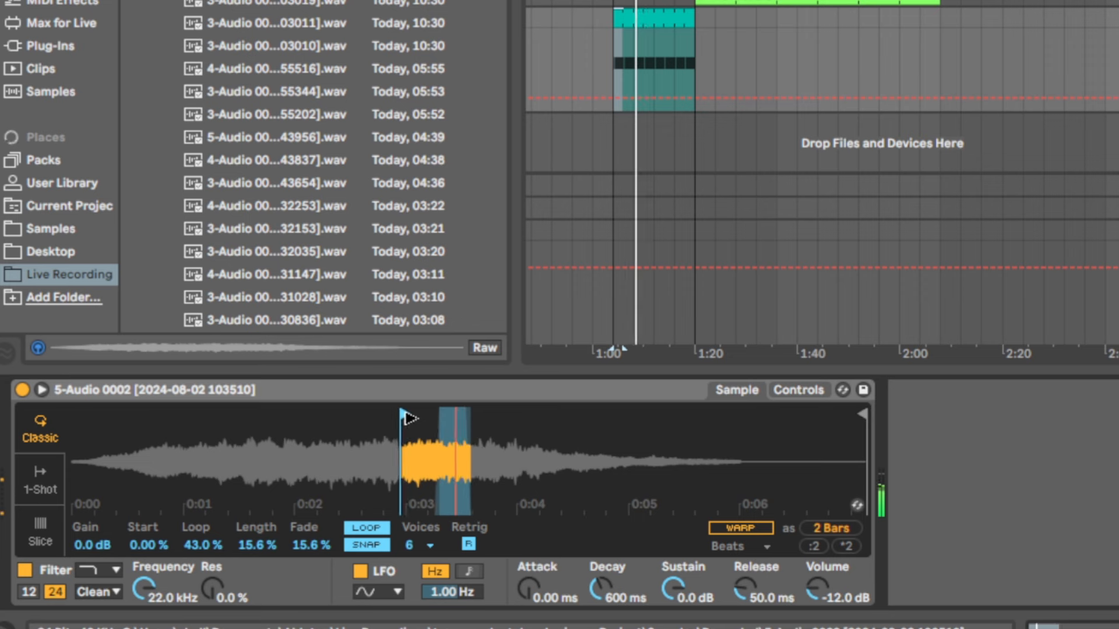
pyautogui.moveTo(408, 418)
pyautogui.mouseDown()
pyautogui.moveTo(400, 430)
pyautogui.moveTo(388, 417)
pyautogui.mouseUp()
pyautogui.moveTo(252, 543); pyautogui.dragTo(252, 518)
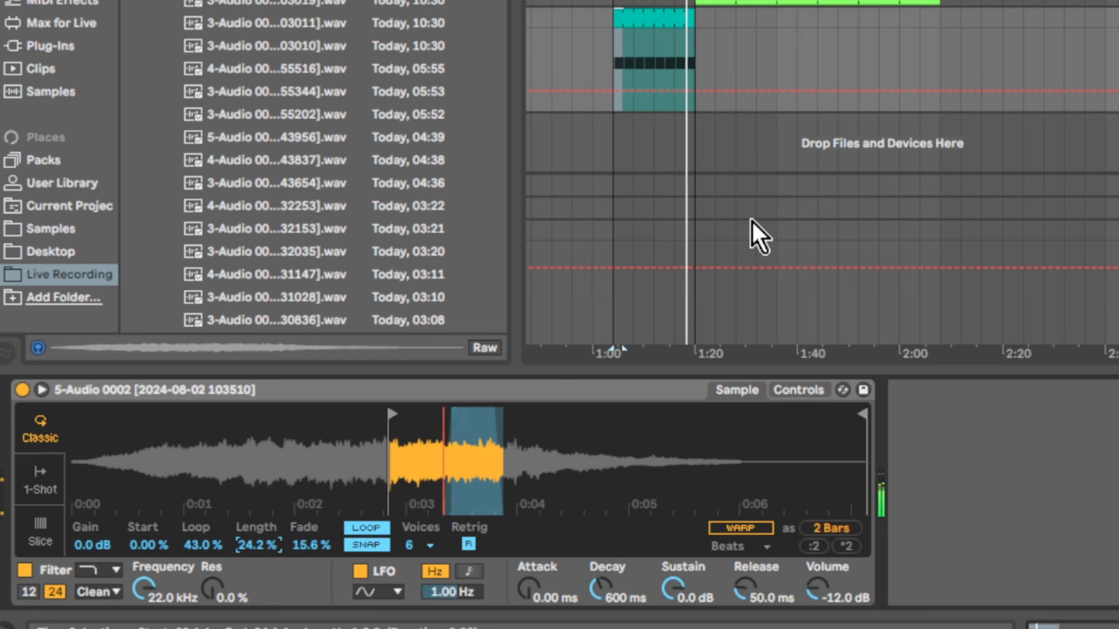
# Step: Transpose the Simpler's sample to +3 st
pyautogui.click(799, 389)
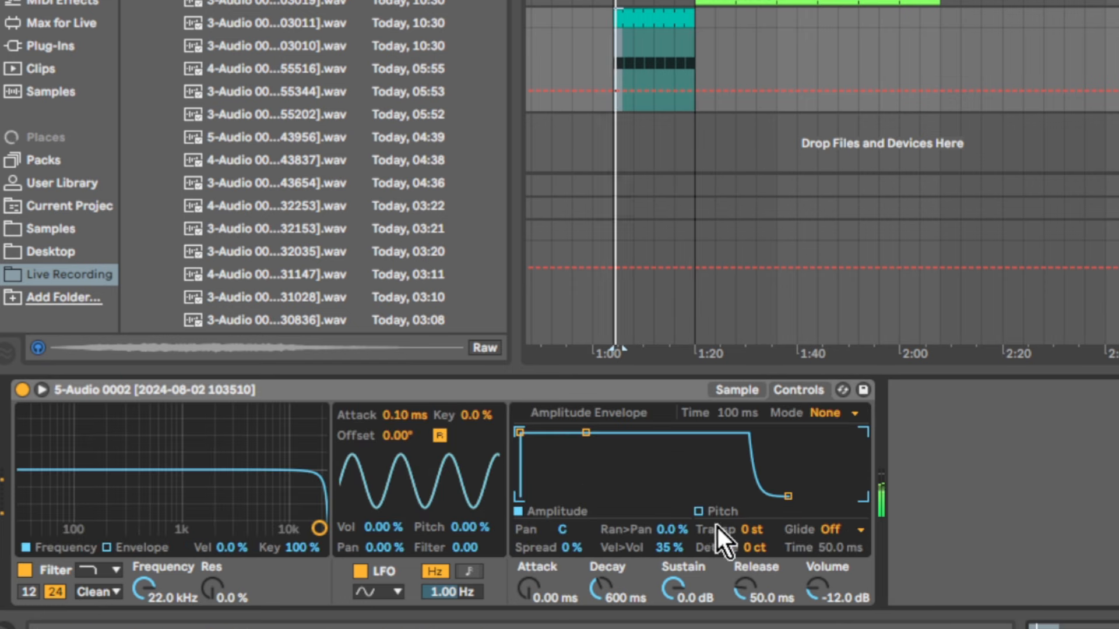
pyautogui.moveTo(754, 530); pyautogui.dragTo(754, 512)
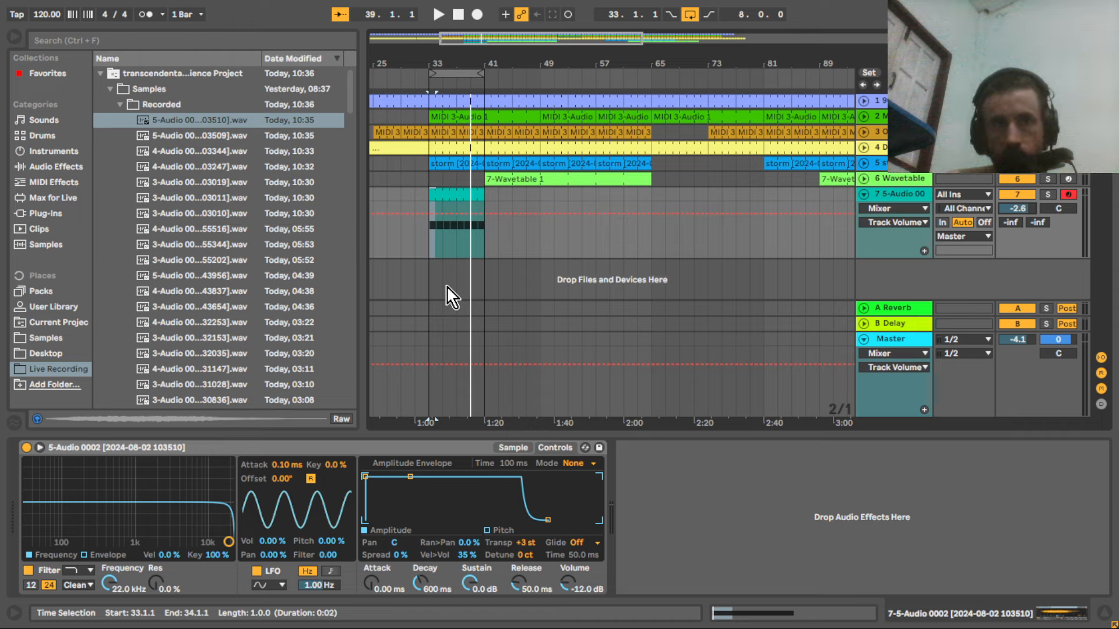
# Step: Add a Gate after the Simpler on the pad track, expand its sidechain section and enable Sidechain
pyautogui.click(56, 168)
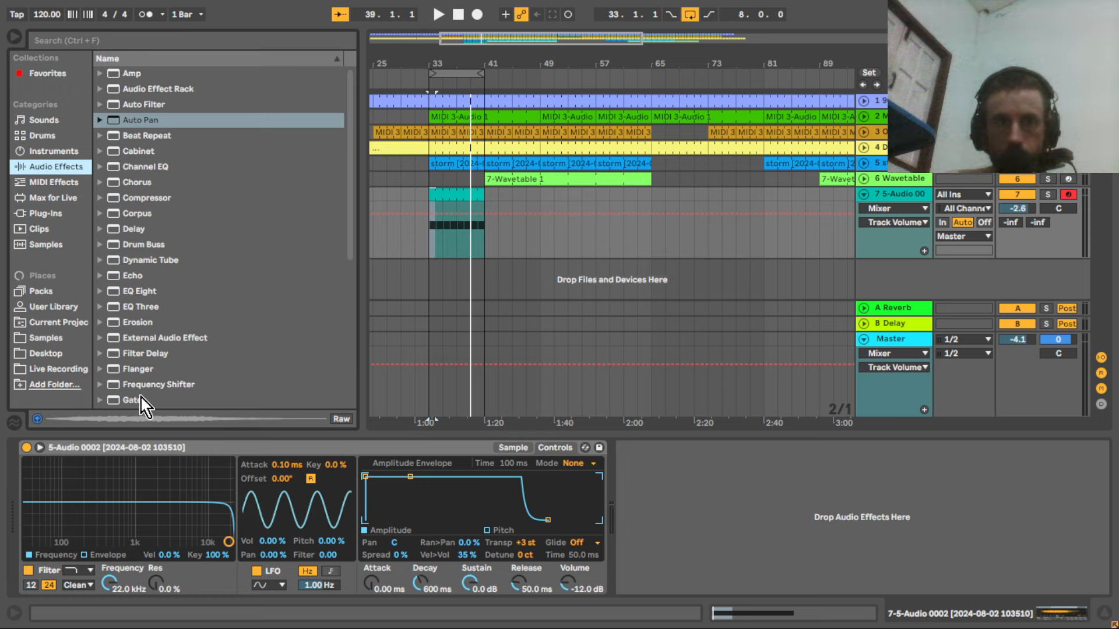
pyautogui.moveTo(142, 405); pyautogui.dragTo(679, 450)
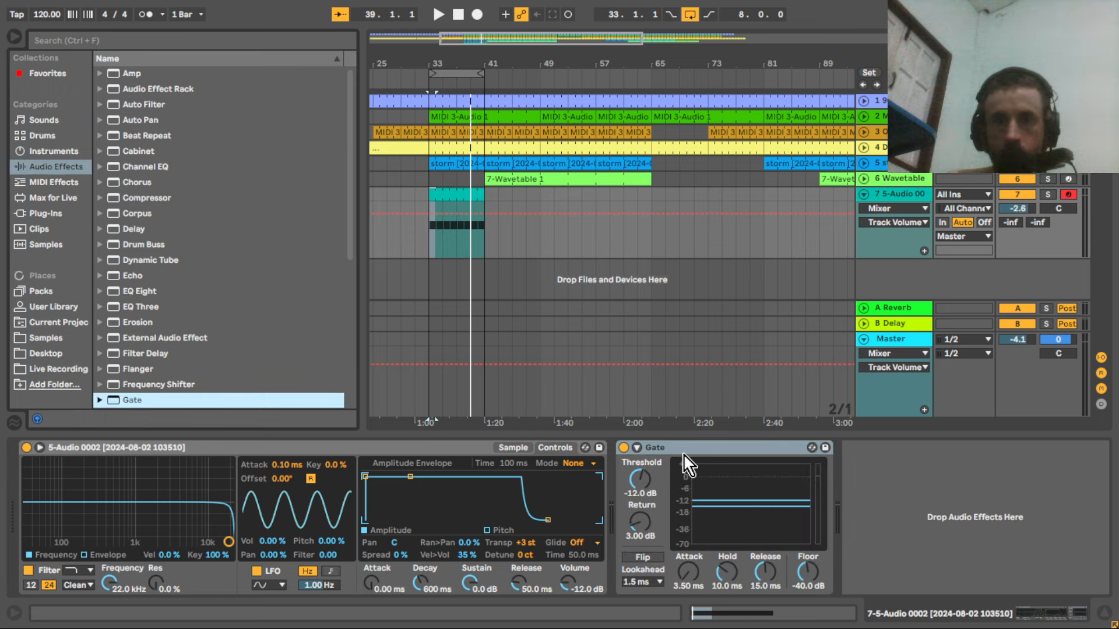
pyautogui.click(637, 448)
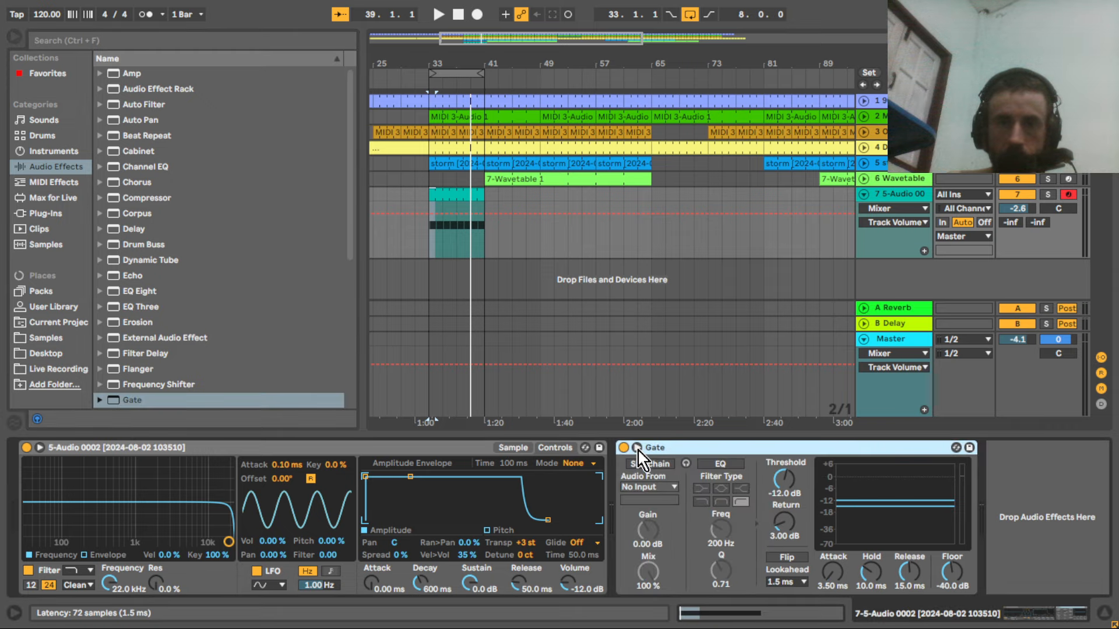
pyautogui.click(650, 464)
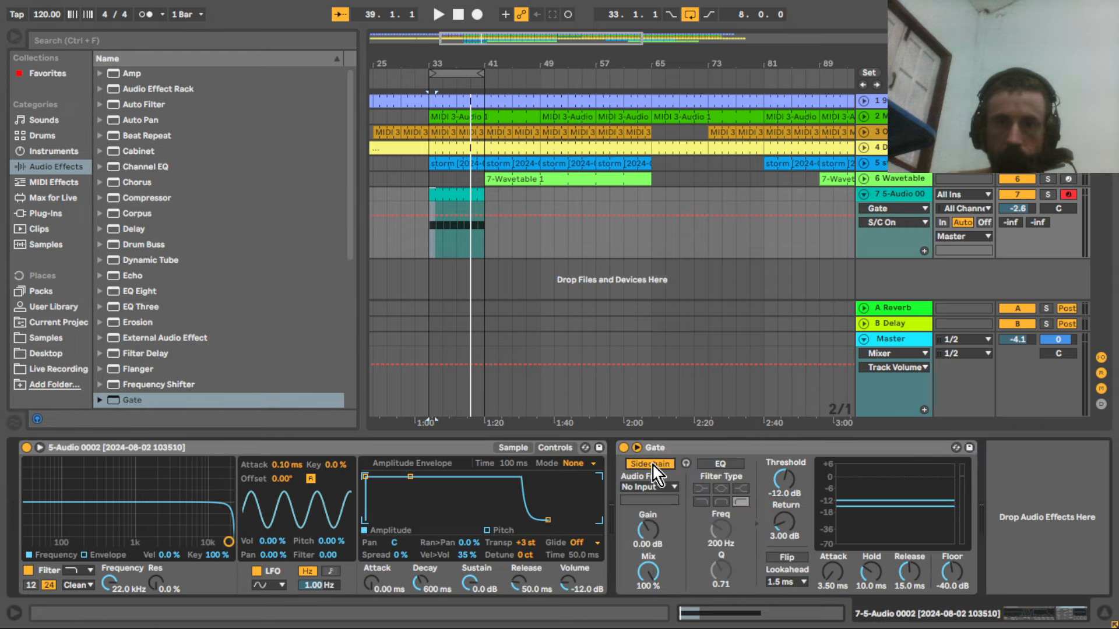
# Step: Examine the kick pattern in the 909 Core Kit track's MIDI clip at bar 33, and return to the arrangement
pyautogui.click(898, 100)
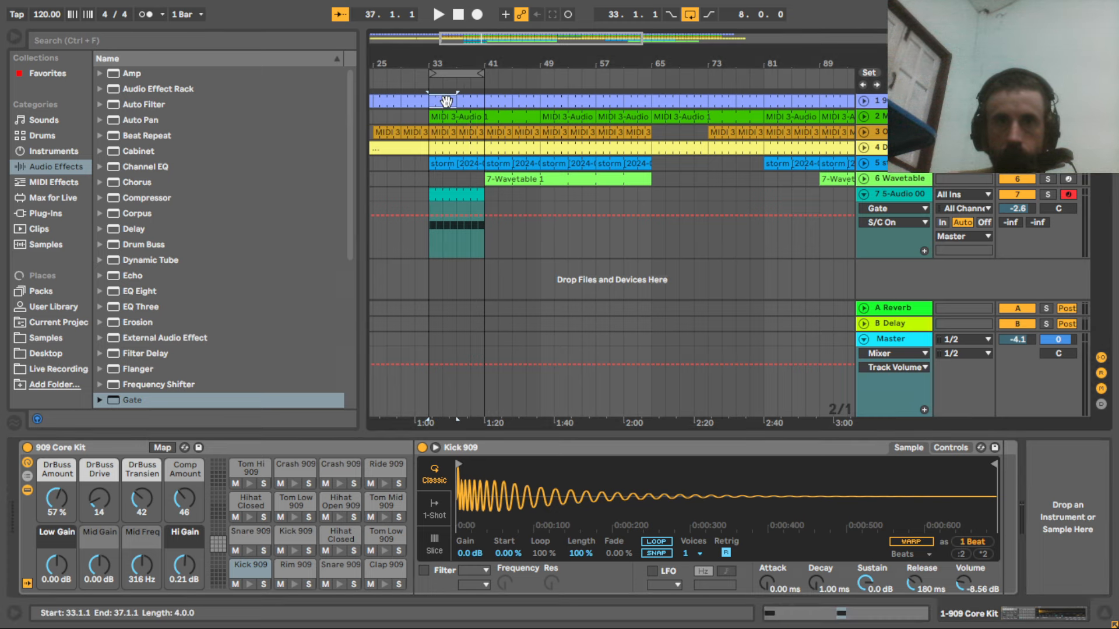
pyautogui.doubleClick(447, 103)
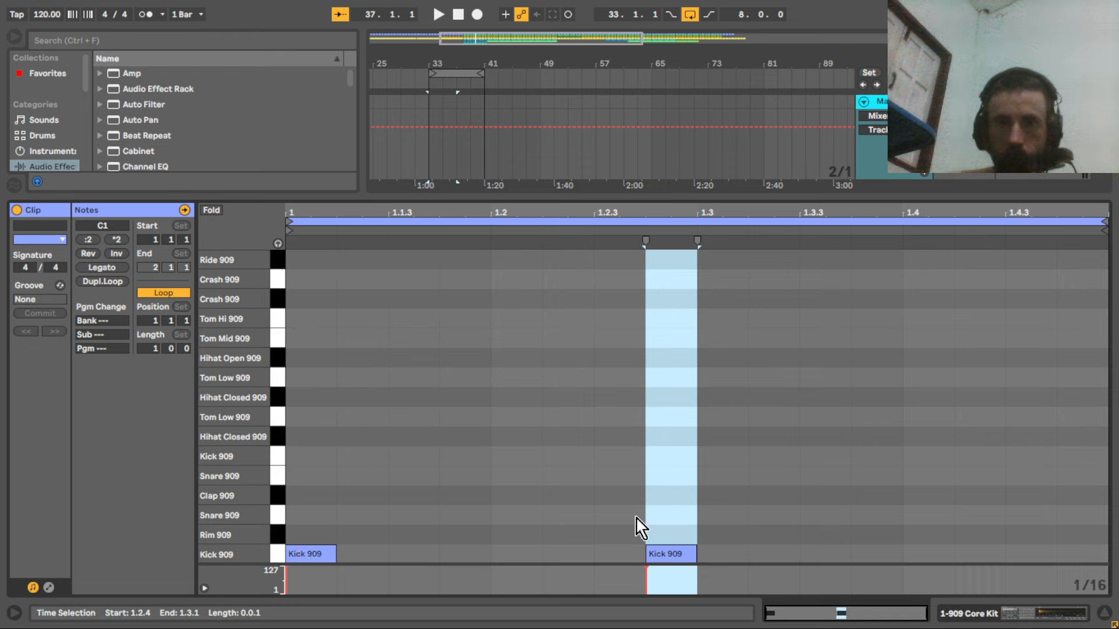
pyautogui.click(593, 511)
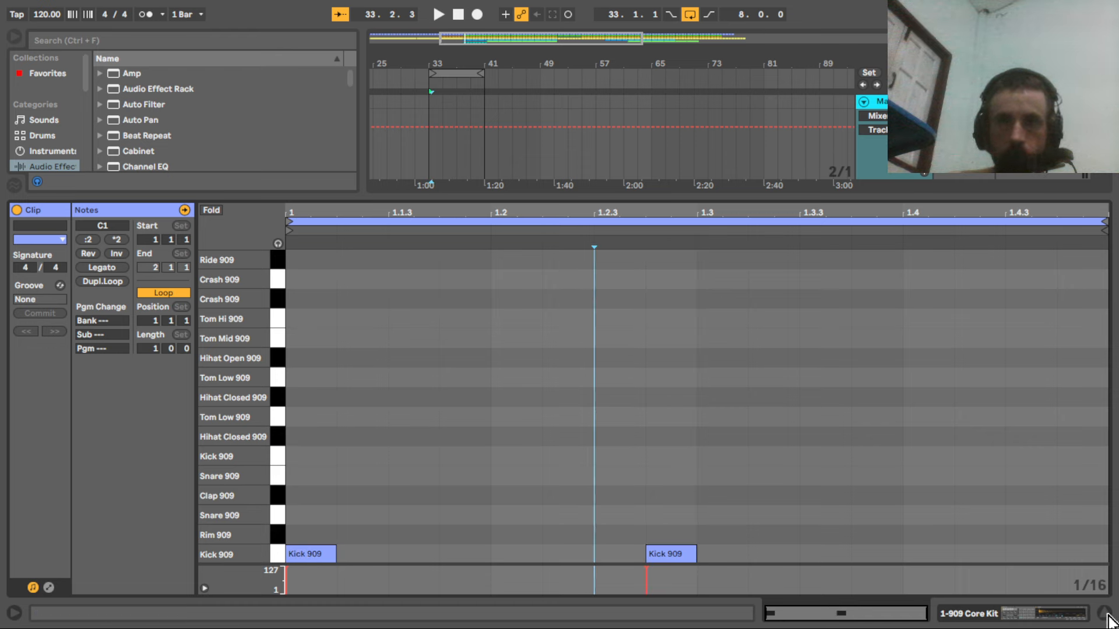
pyautogui.click(1105, 617)
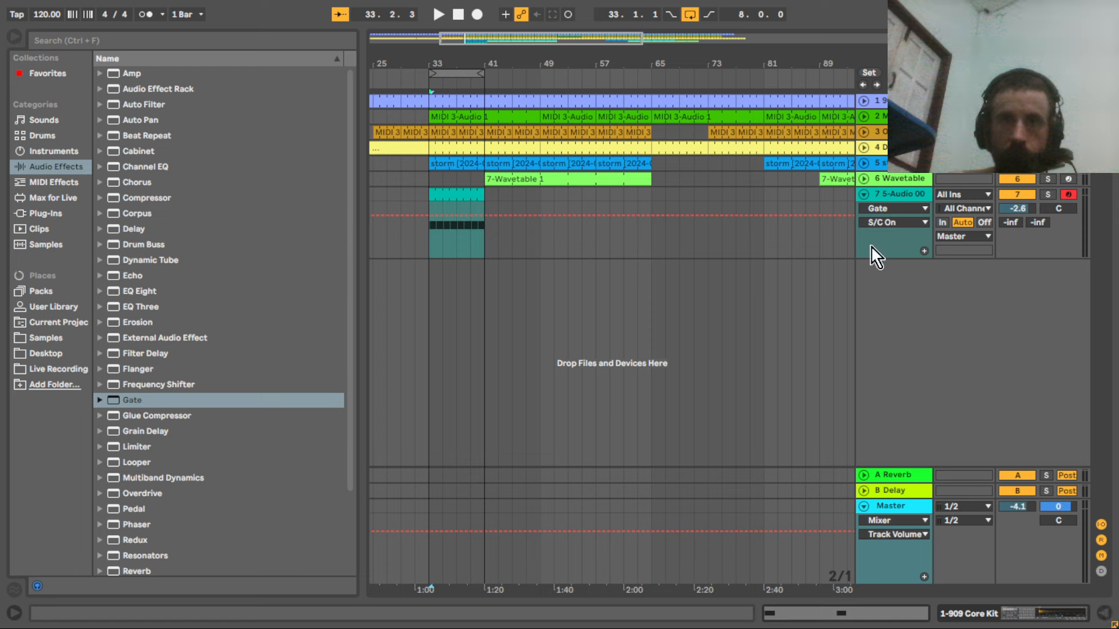
# Step: During playback, set the pad Gate's sidechain source to 1-909 Core Kit and its Floor to -2.98 dB
pyautogui.press('space')
pyautogui.doubleClick(892, 197)
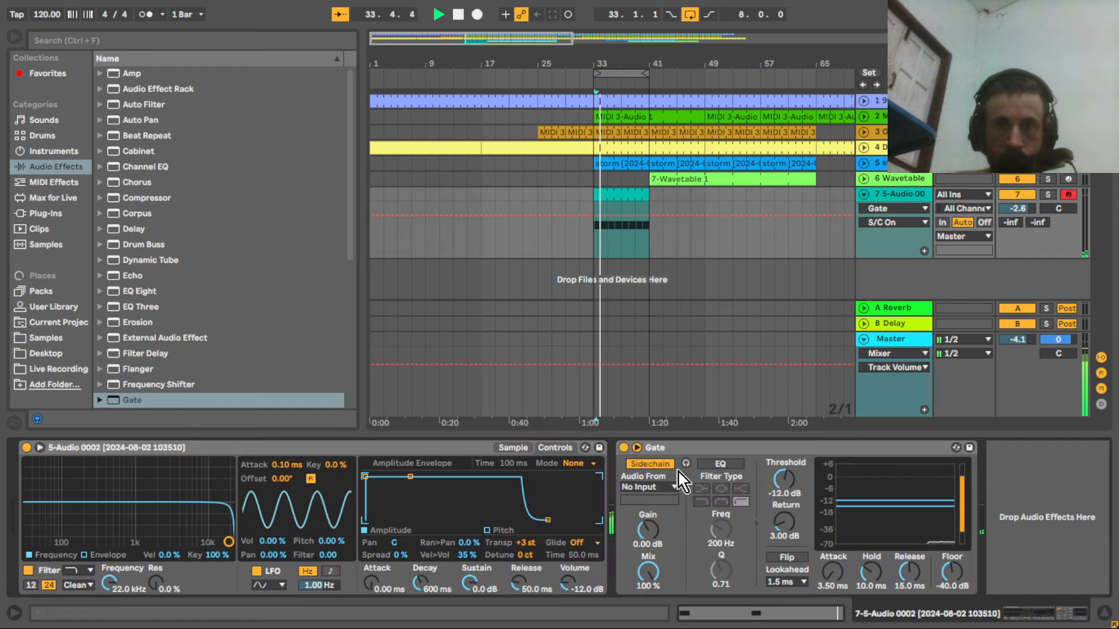
pyautogui.click(664, 487)
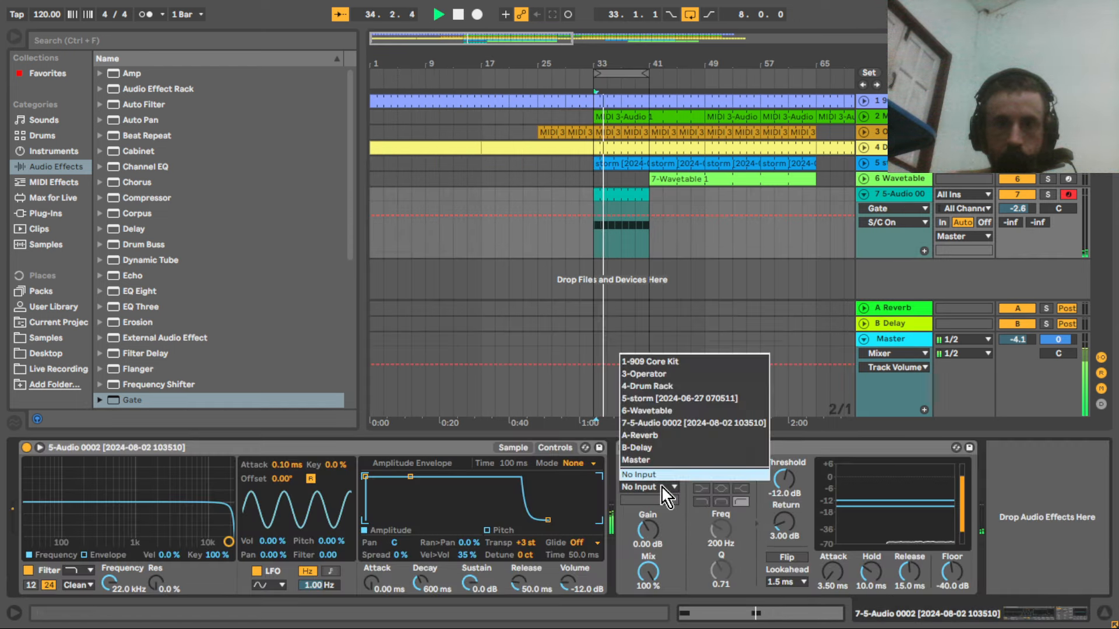
pyautogui.click(644, 362)
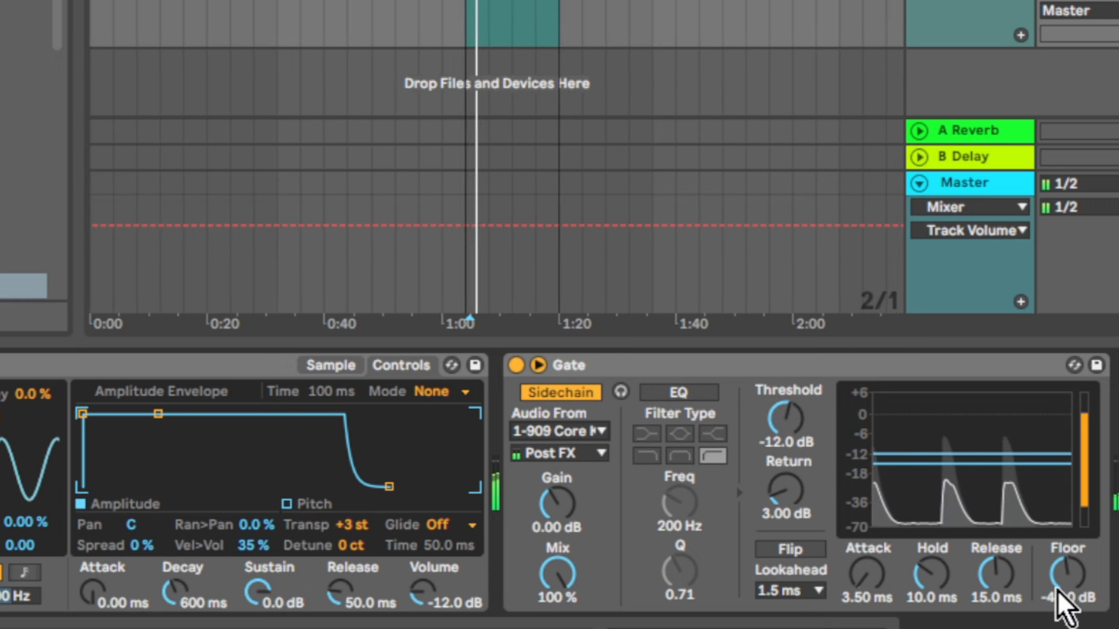
pyautogui.moveTo(1062, 580)
pyautogui.mouseDown()
pyautogui.moveTo(1061, 502)
pyautogui.moveTo(1062, 580)
pyautogui.mouseUp()
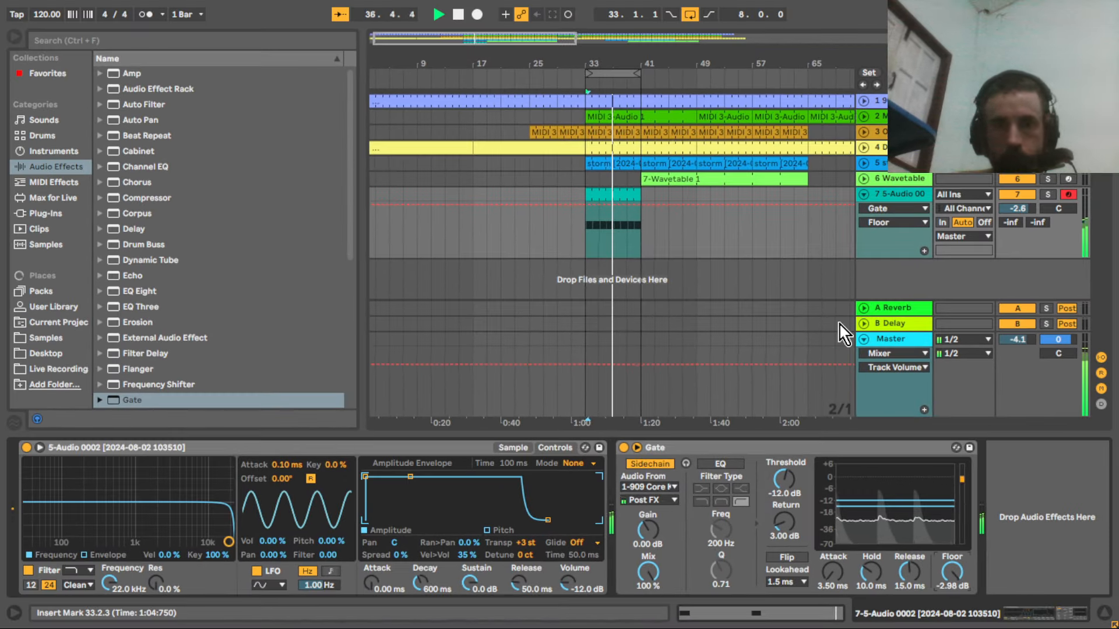
# Step: Add an Auto Filter after the Gate with its frequency at 3.69 kHz, and raise the pad track's volume to 0 dB
pyautogui.doubleClick(129, 104)
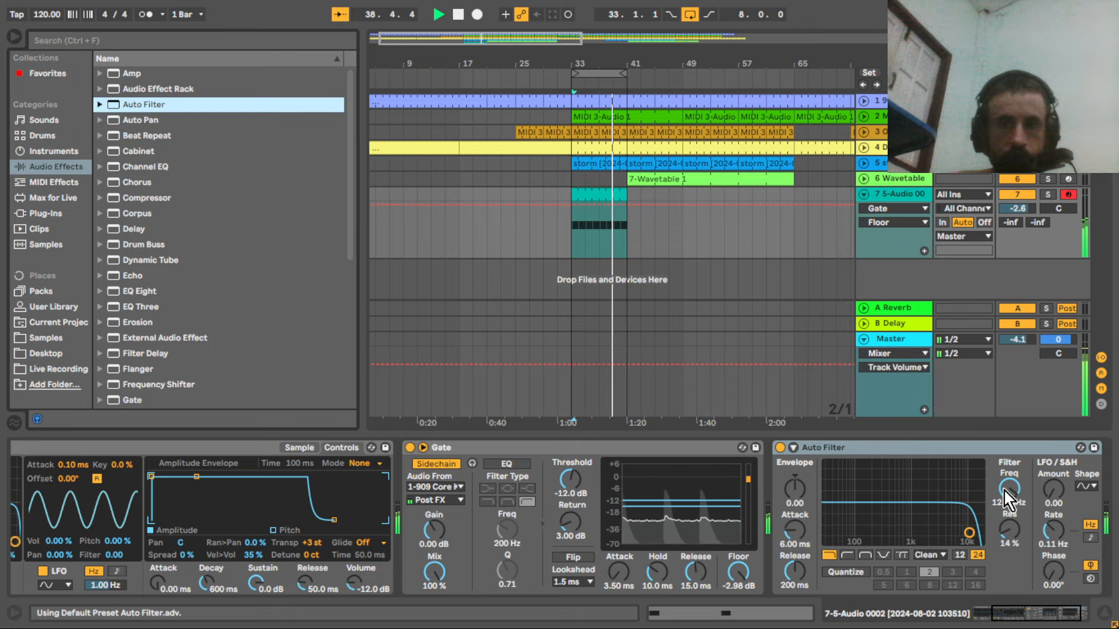
pyautogui.moveTo(1010, 488); pyautogui.dragTo(1010, 501)
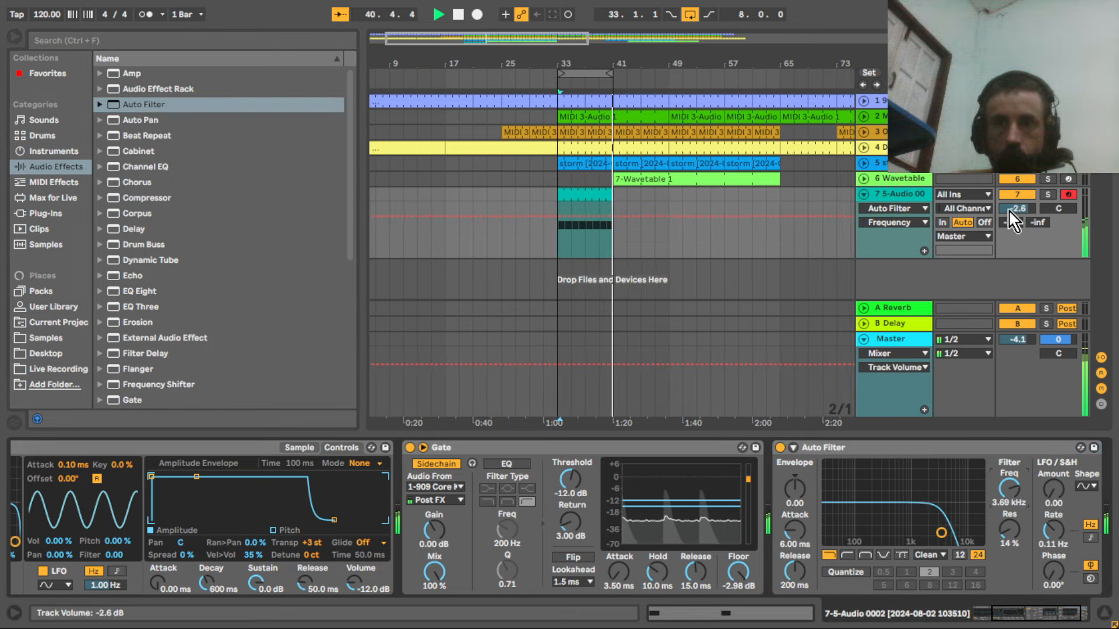
pyautogui.moveTo(1009, 211); pyautogui.dragTo(1010, 204)
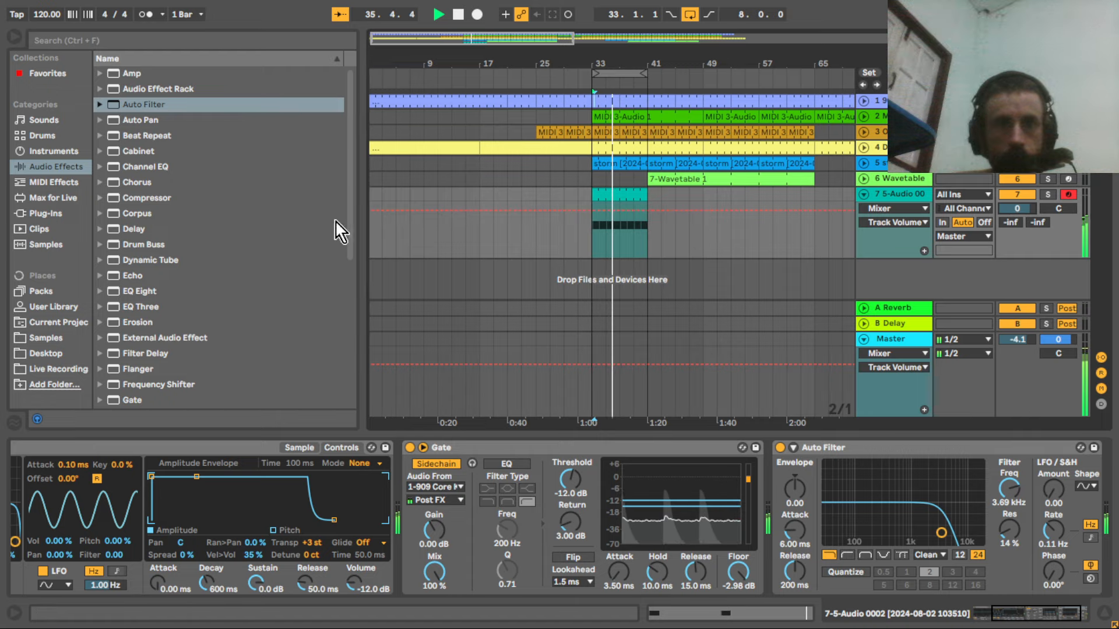
# Step: Add a Saturator after the Auto Filter with Drive at 5.14 dB and Output at -6.00 dB
pyautogui.moveTo(352, 226); pyautogui.dragTo(353, 390)
pyautogui.doubleClick(141, 323)
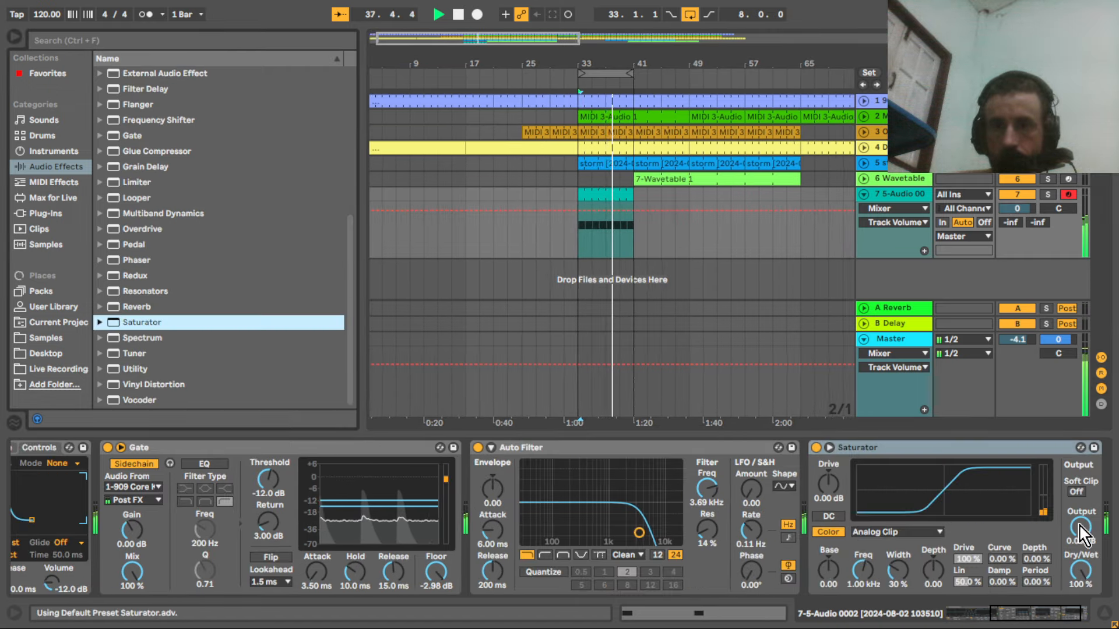
pyautogui.moveTo(1079, 526); pyautogui.dragTo(1080, 536)
pyautogui.moveTo(829, 487); pyautogui.dragTo(830, 478)
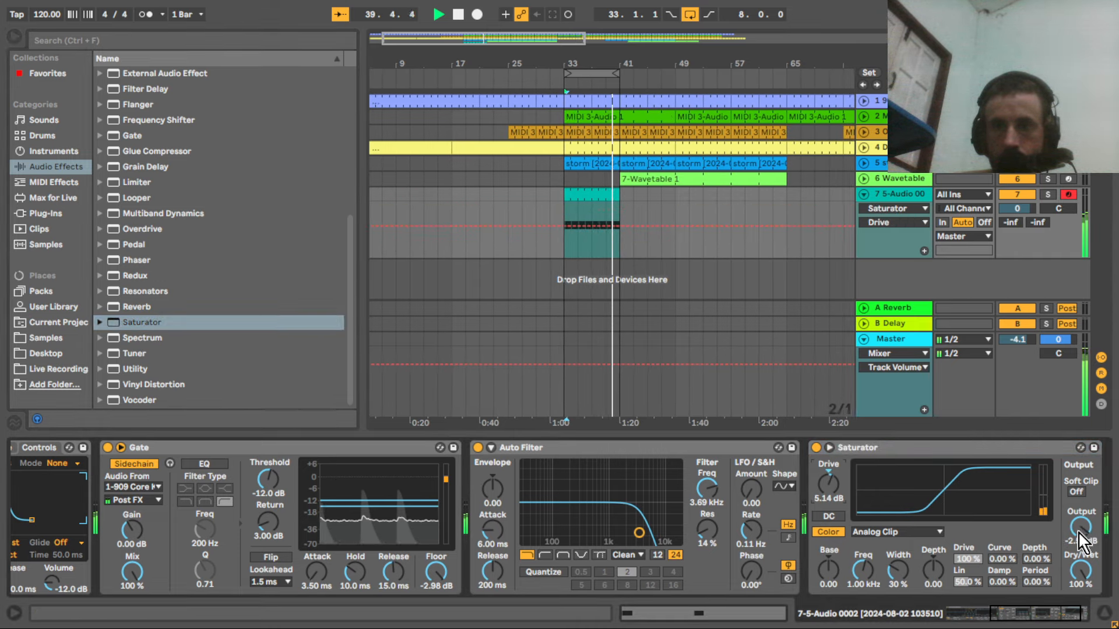
pyautogui.moveTo(1081, 531); pyautogui.dragTo(1081, 542)
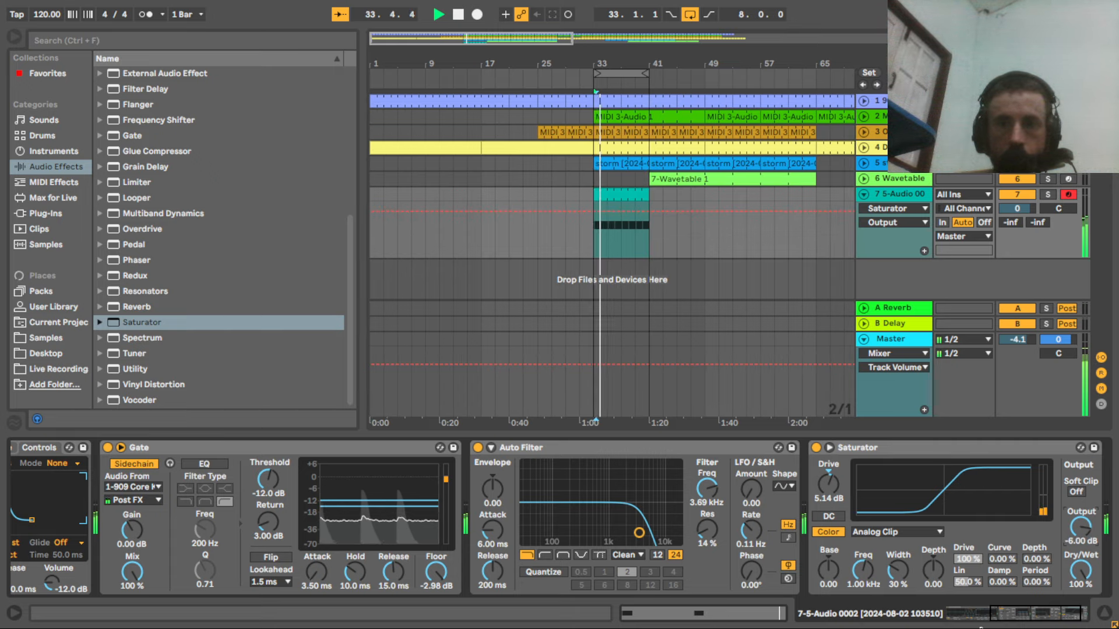
# Step: Add an Auto Pan at the end of the pad's effect chain and set its Amount to 15.1 %
pyautogui.click(1034, 625)
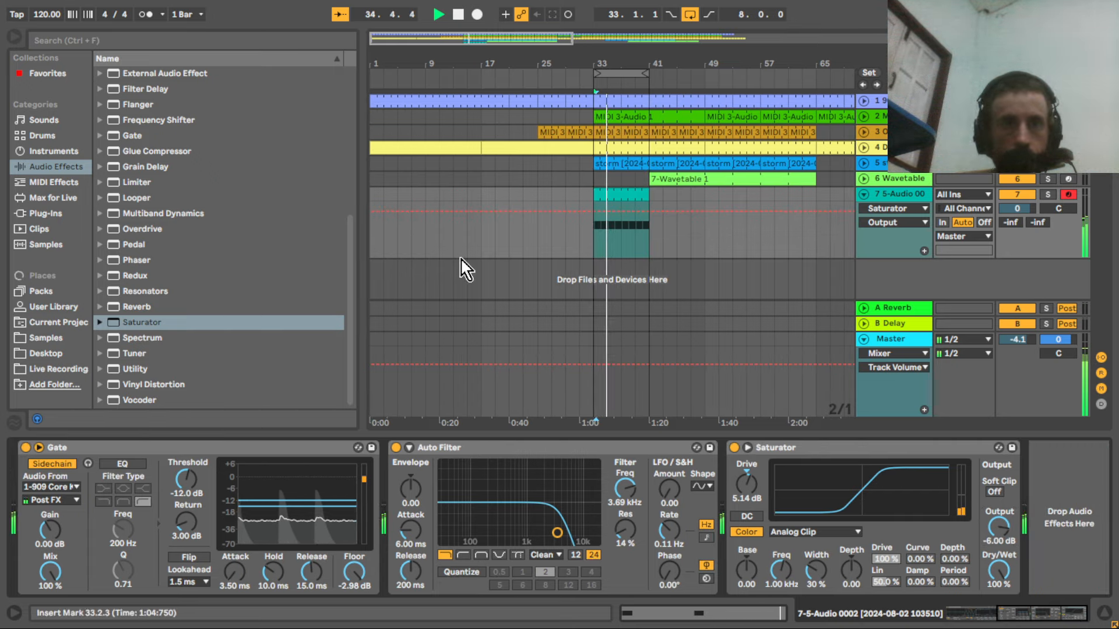
pyautogui.moveTo(350, 249); pyautogui.dragTo(327, 95)
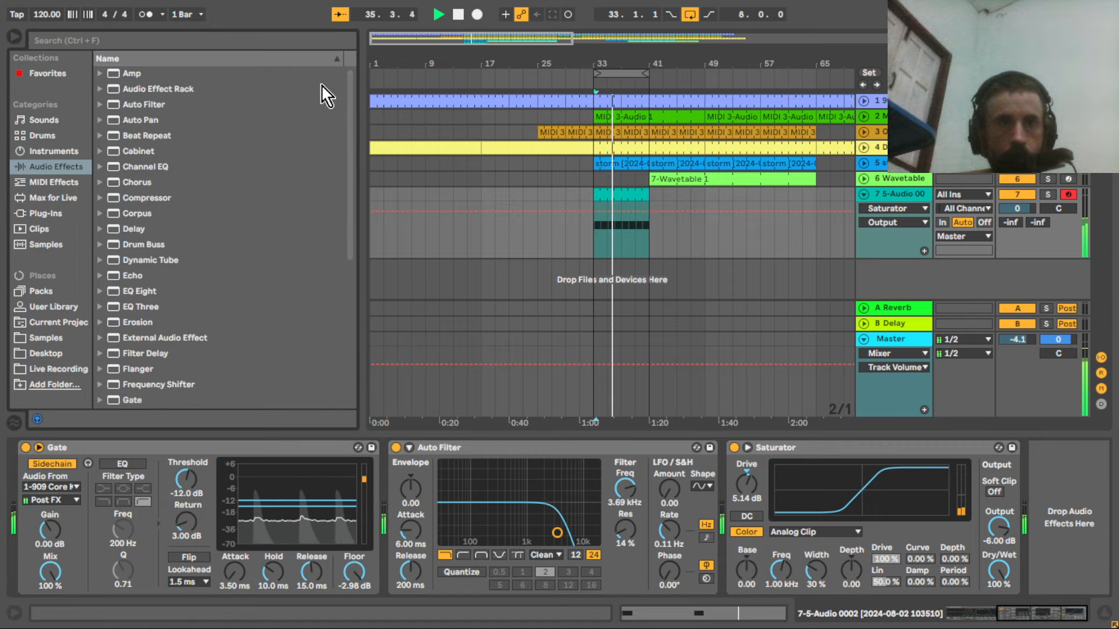
pyautogui.doubleClick(154, 120)
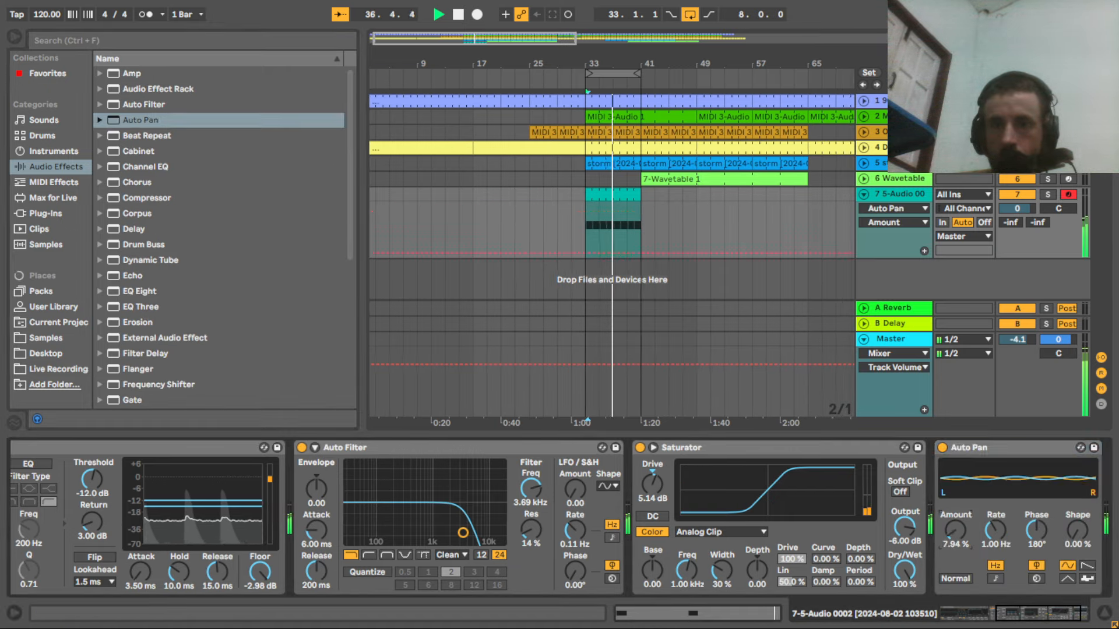
pyautogui.moveTo(956, 531); pyautogui.dragTo(956, 523)
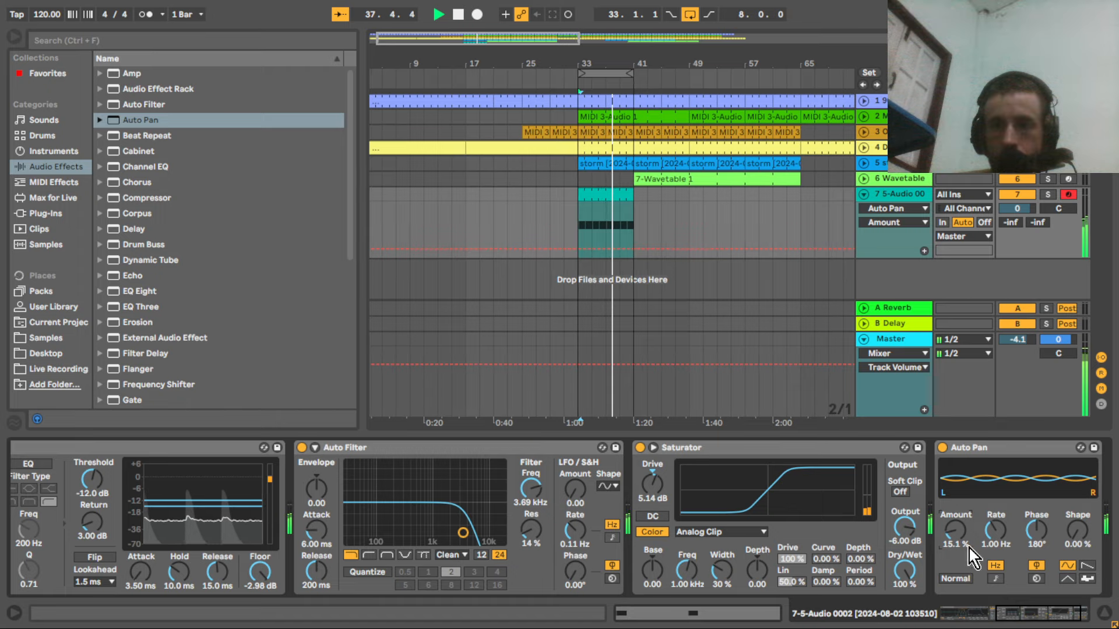
# Step: Audition the Gate with its Floor lowered to about -46.4 dB, and return the Floor to -2.98 dB
pyautogui.click(985, 611)
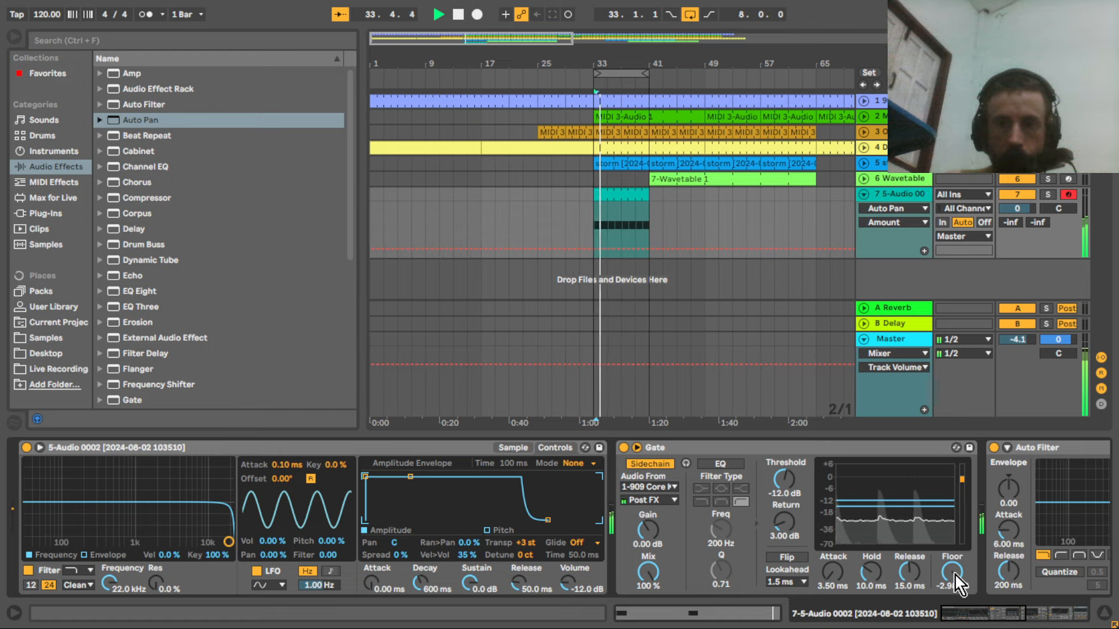
pyautogui.click(955, 574)
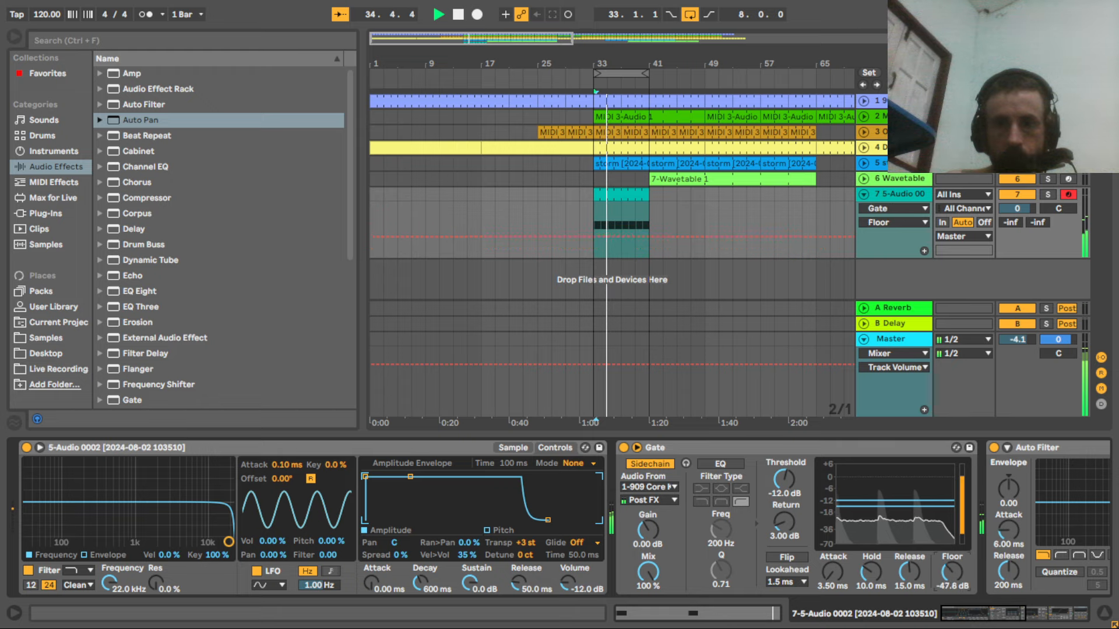
pyautogui.moveTo(956, 574); pyautogui.dragTo(955, 579)
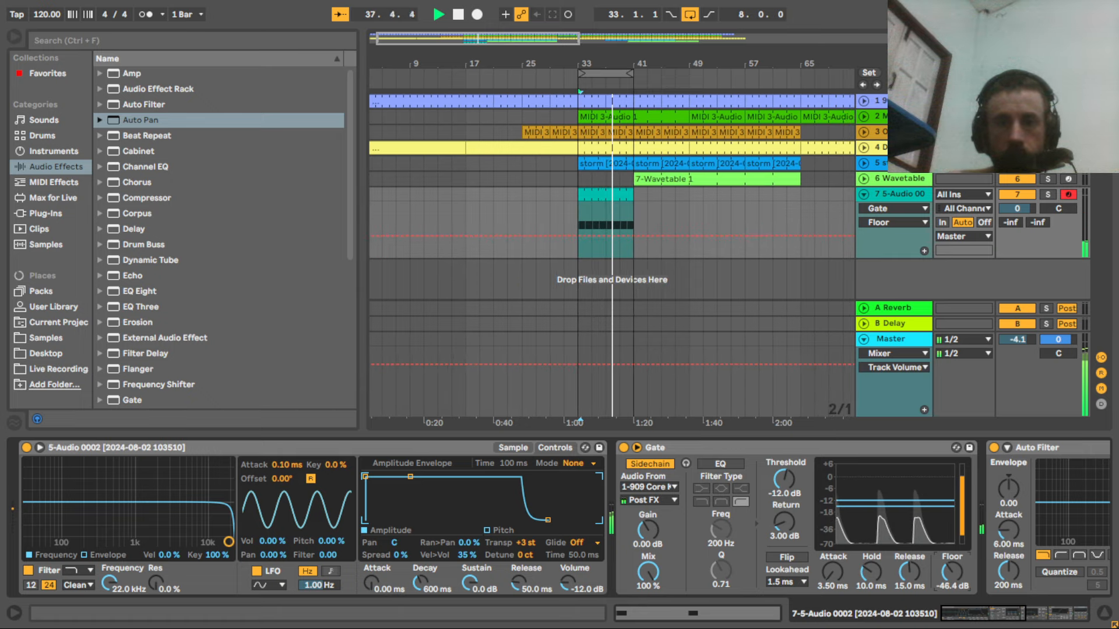
pyautogui.moveTo(955, 580); pyautogui.dragTo(955, 525)
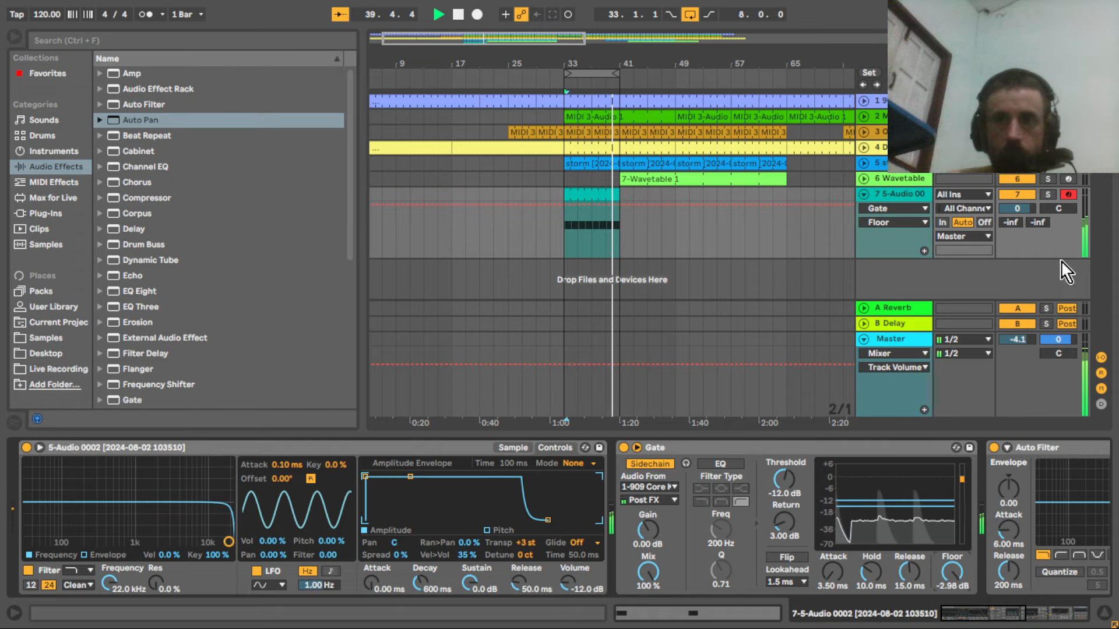
# Step: Transpose the Simpler's sample to -2 st, set the pad track's volume to 2.0 dB, and stop playback after reviewing the effect chain
pyautogui.moveTo(1017, 208); pyautogui.dragTo(1017, 194)
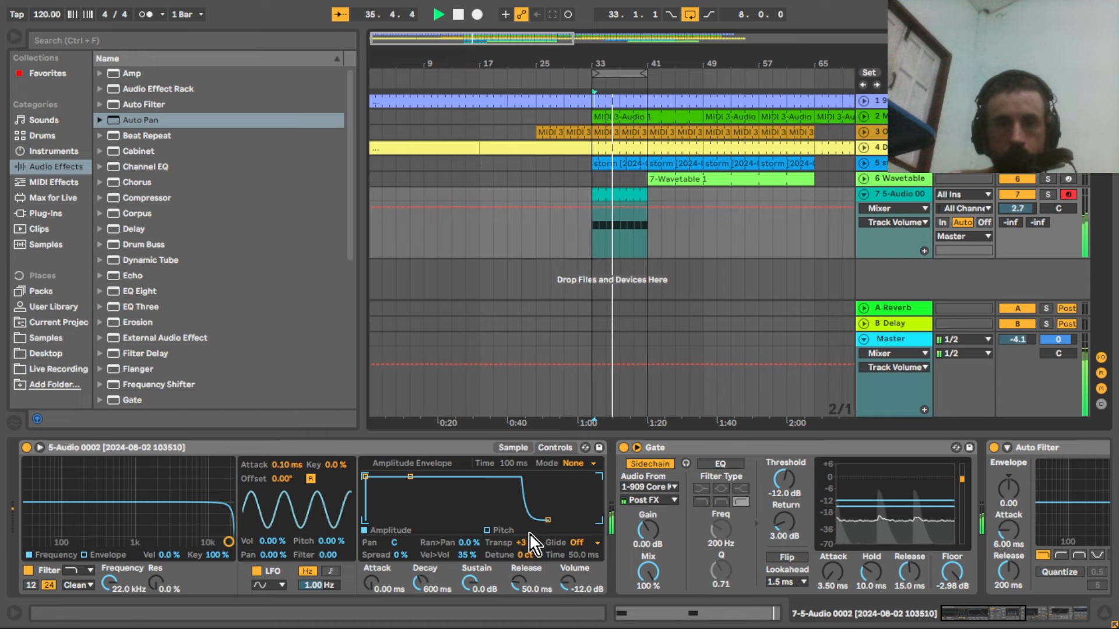
pyautogui.moveTo(527, 542); pyautogui.dragTo(527, 566)
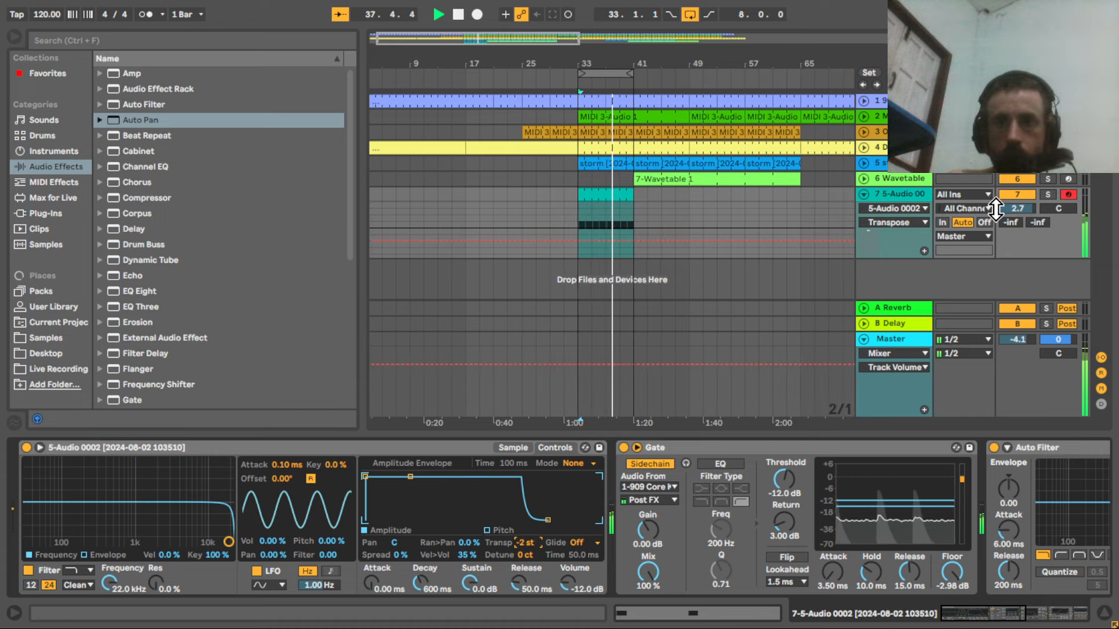
pyautogui.moveTo(1000, 209)
pyautogui.mouseDown()
pyautogui.moveTo(1000, 197)
pyautogui.moveTo(1000, 212)
pyautogui.mouseUp()
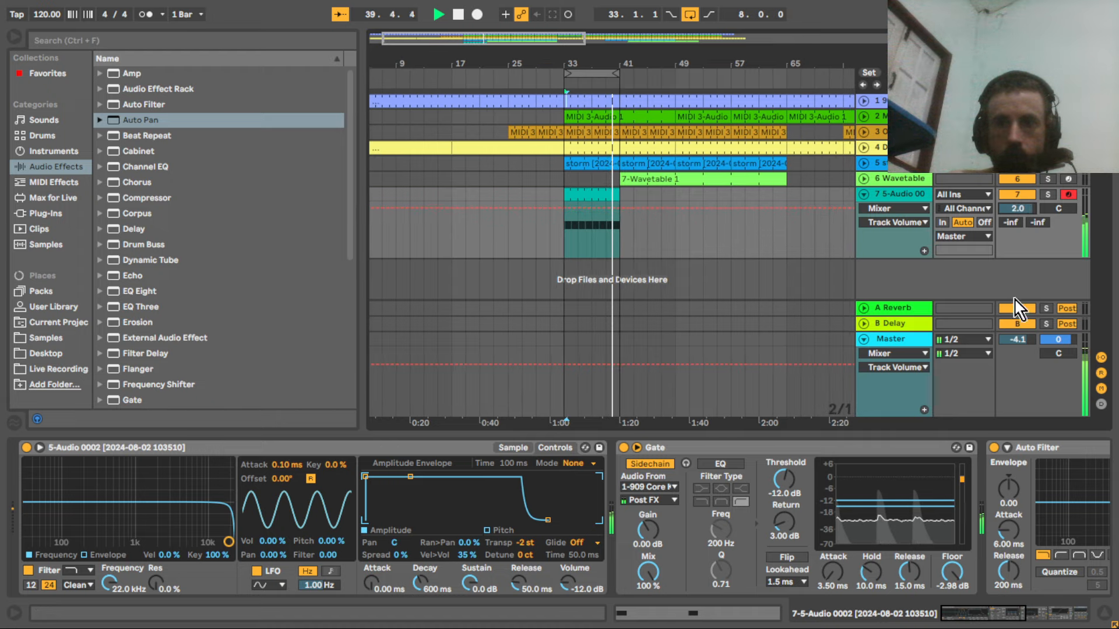
pyautogui.moveTo(1003, 619); pyautogui.dragTo(1090, 622)
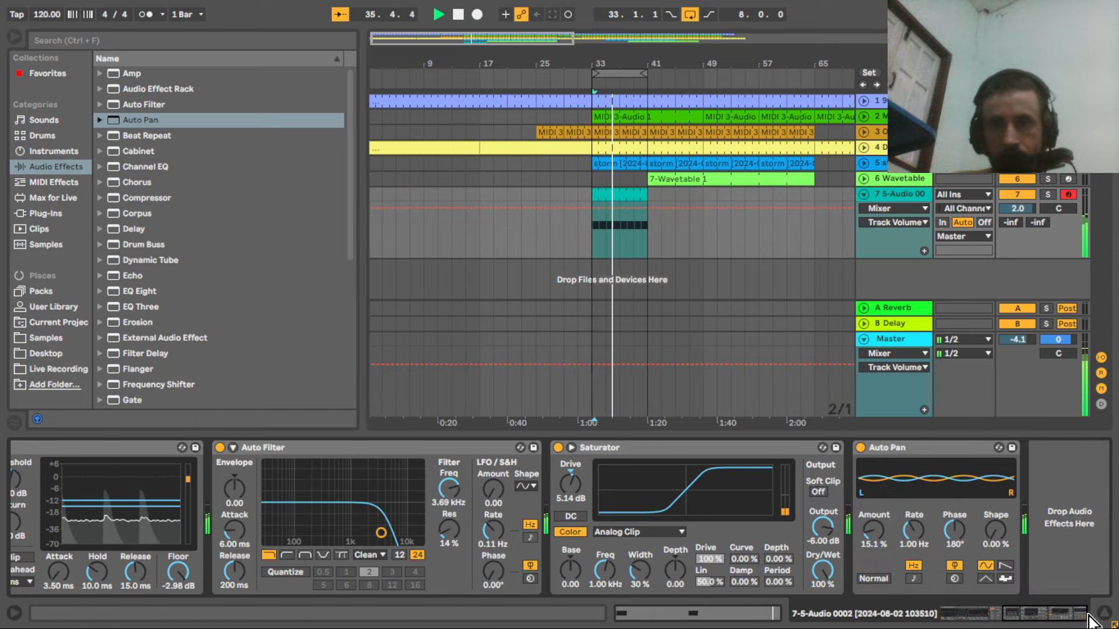
pyautogui.press('space')
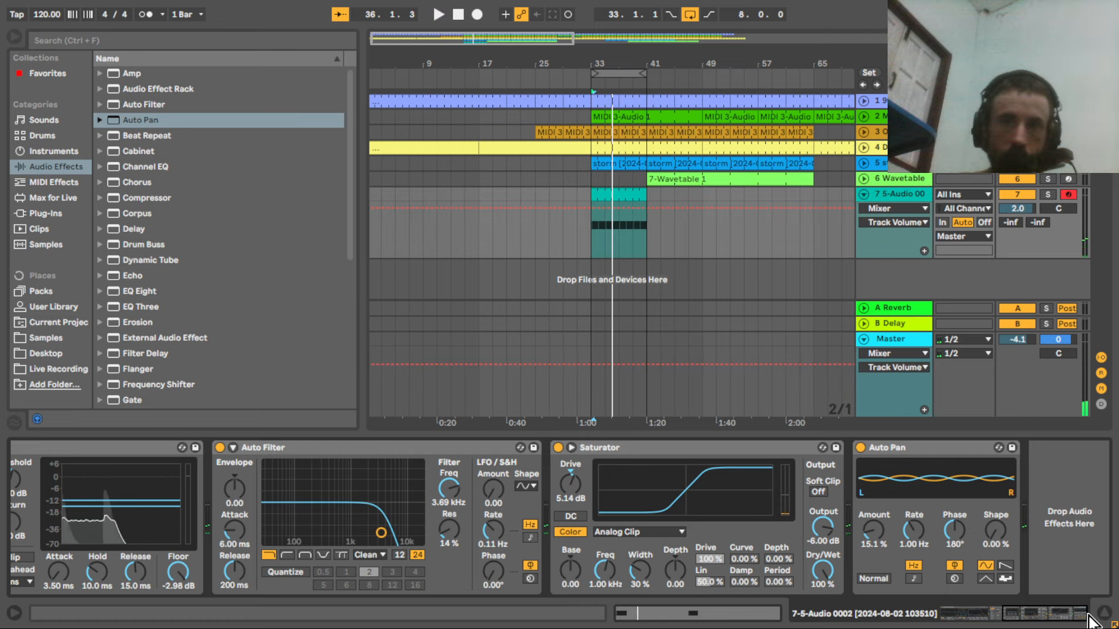